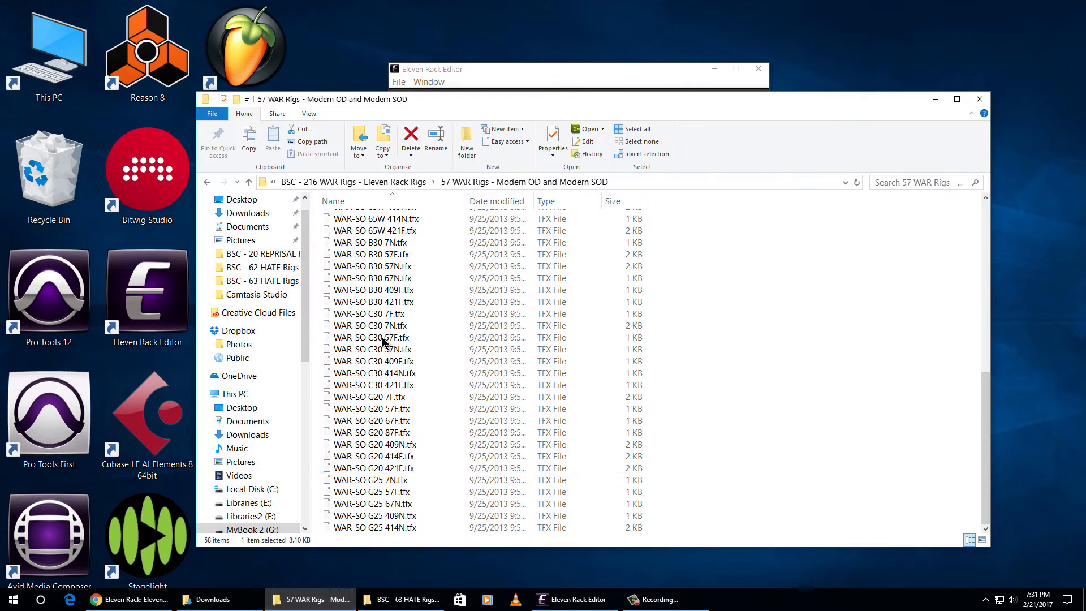
- Go back to the BSC - 216 WAR Rigs folder and minimize its window to reveal the Eleven Rack Editor
scroll(380, 467, "up", 6)
left_click(209, 182)
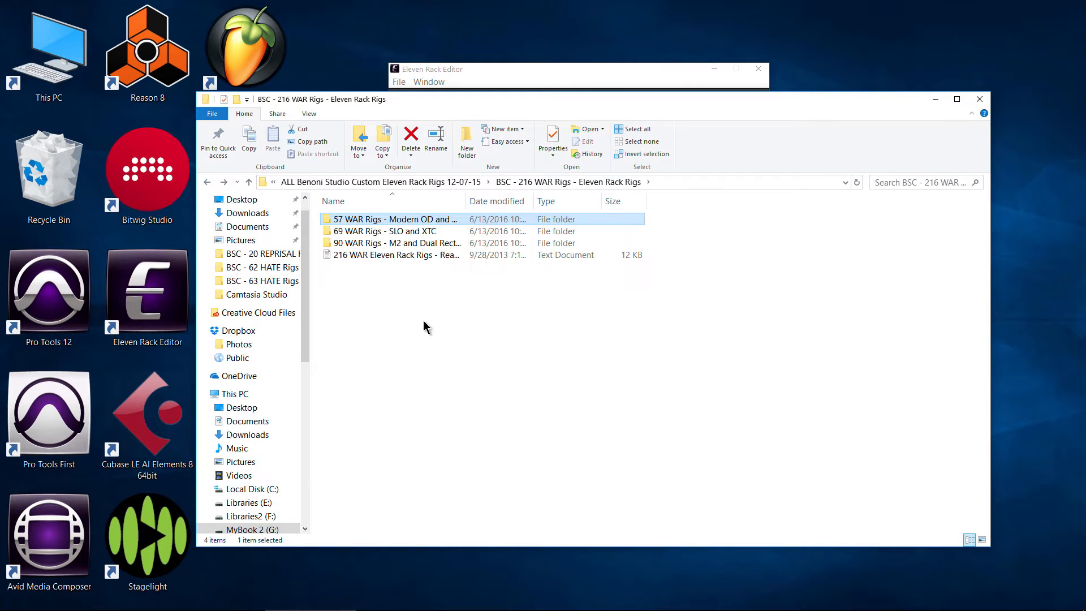
left_click(935, 100)
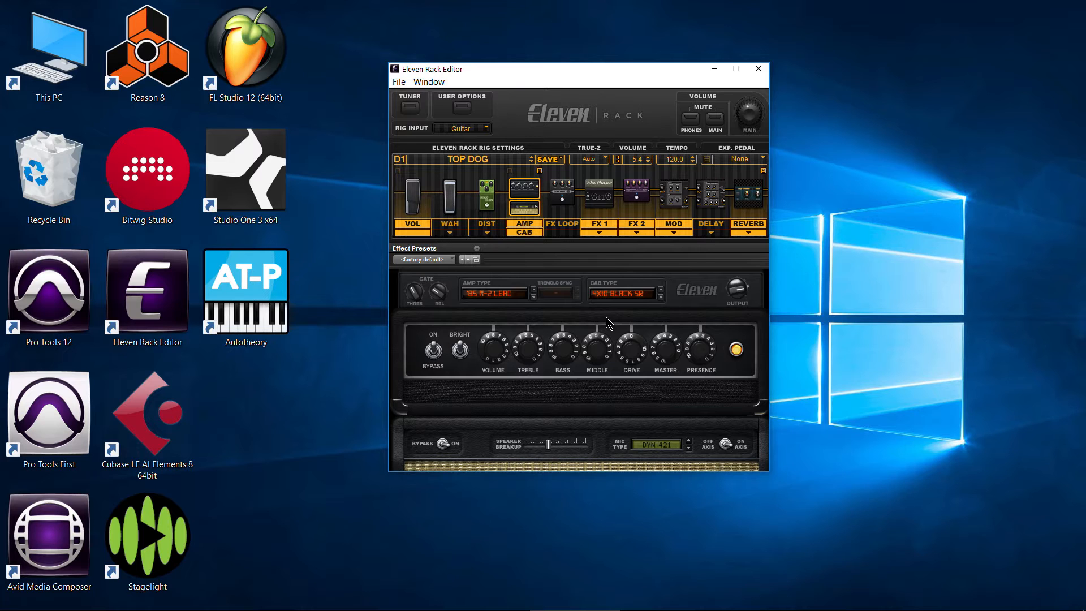
- Browse the user rig banks A to Z in the Eleven Rack Editor's rig list without loading a rig
left_click(448, 159)
mouse_move(505, 166)
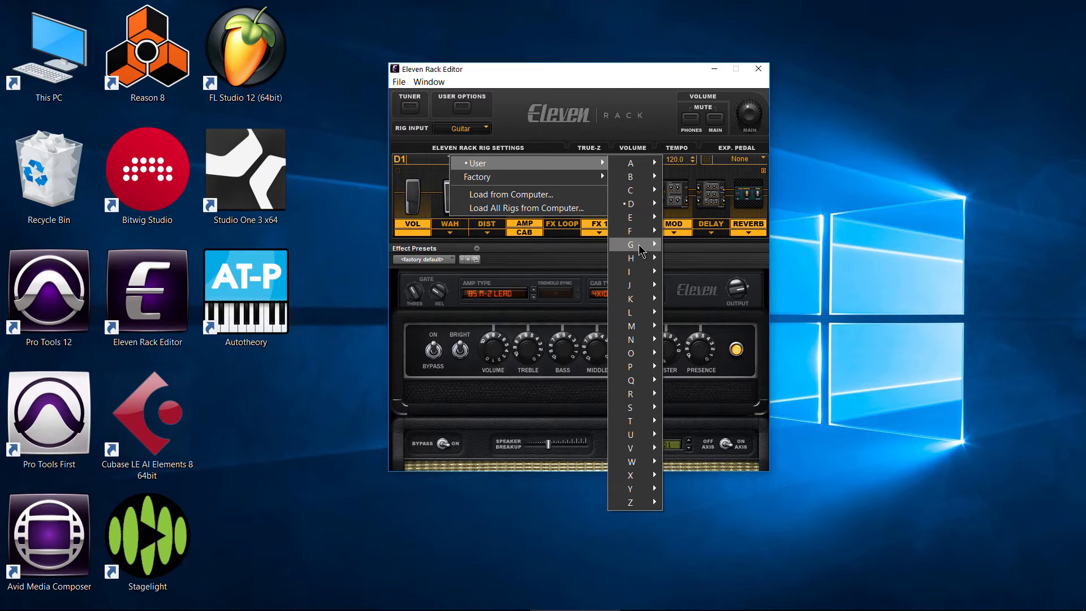
mouse_move(642, 251)
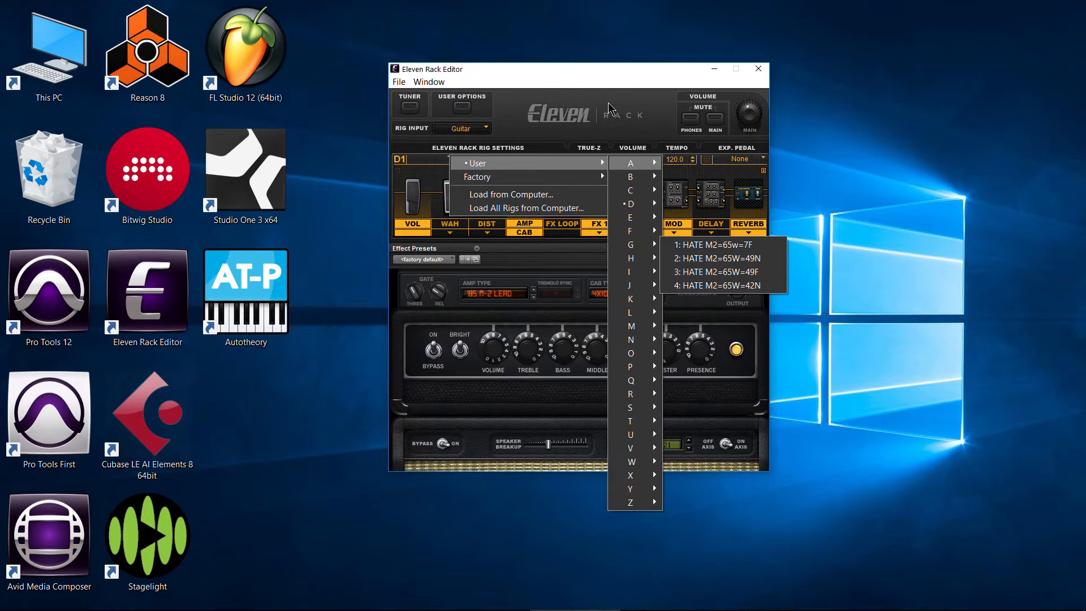
mouse_move(631, 163)
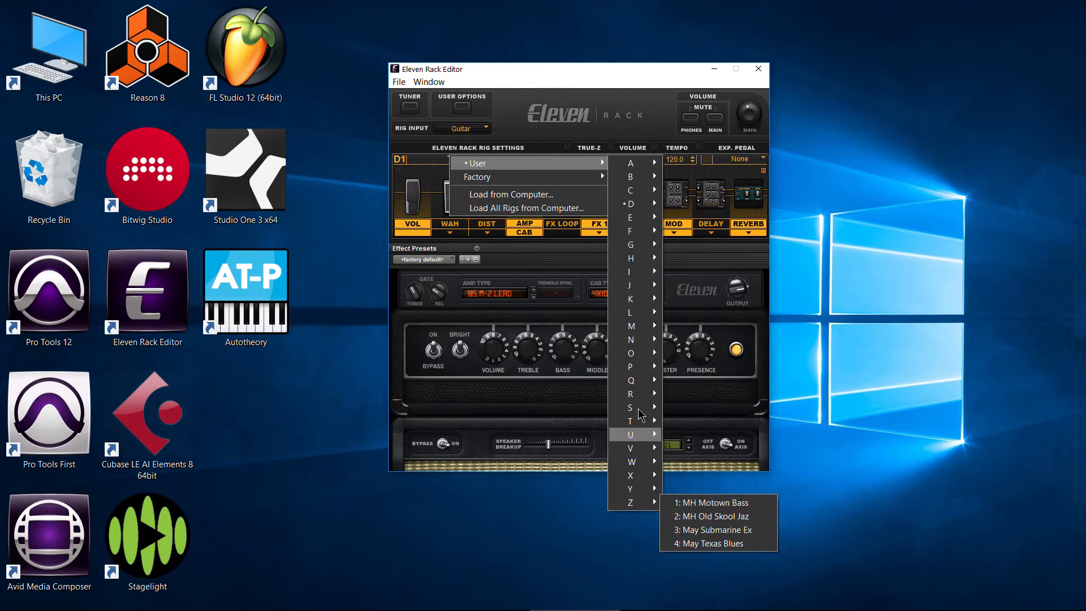
left_click(404, 117)
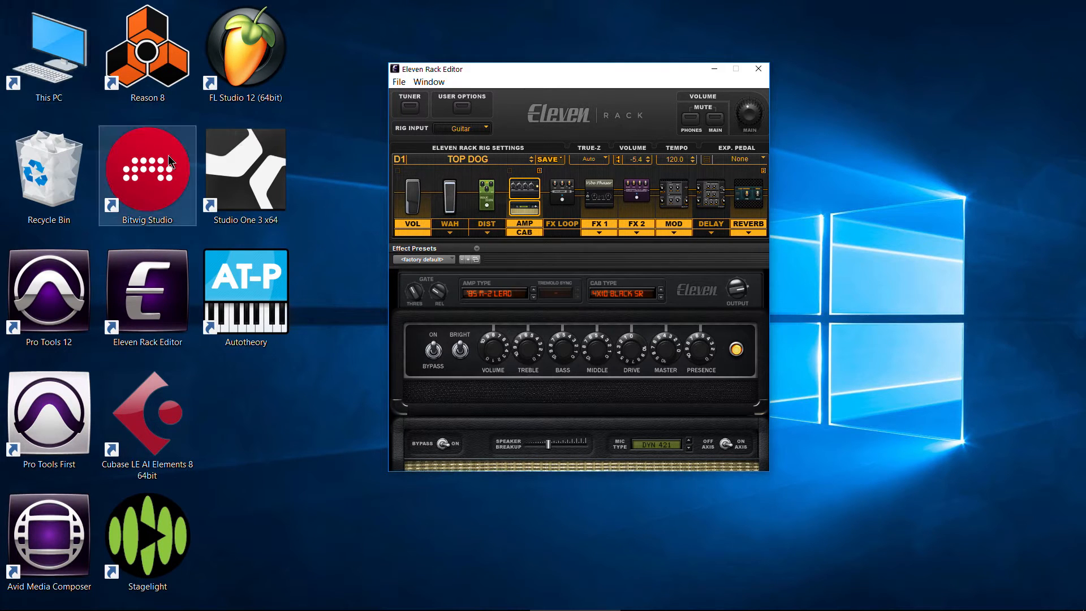
- Bring up the Downloads folder window and look over the rig folders and individual .tfx rig files
left_click(198, 603)
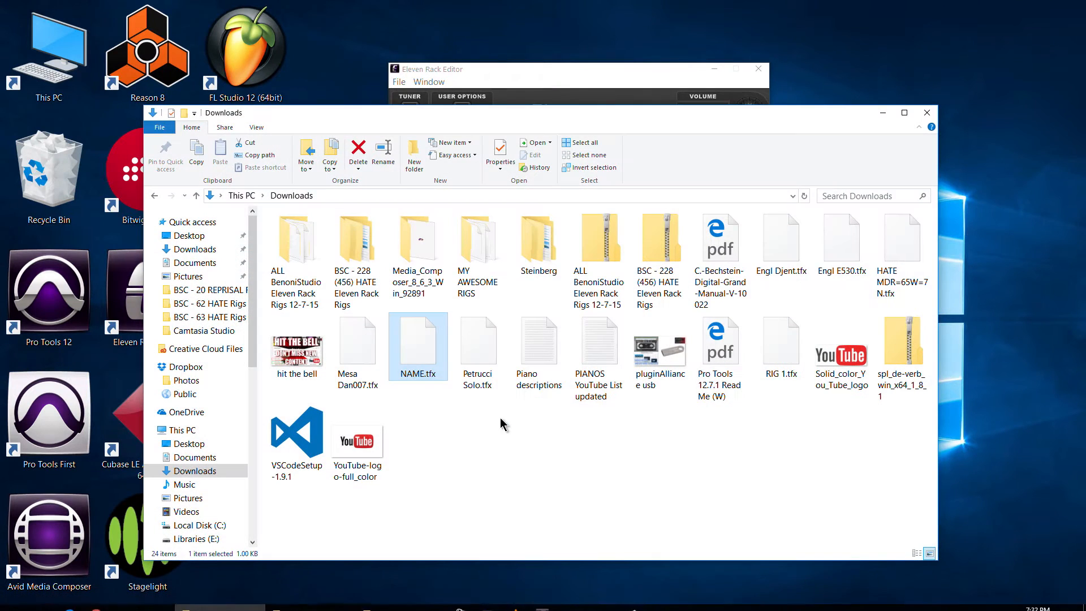
left_click_drag(433, 114, 441, 75)
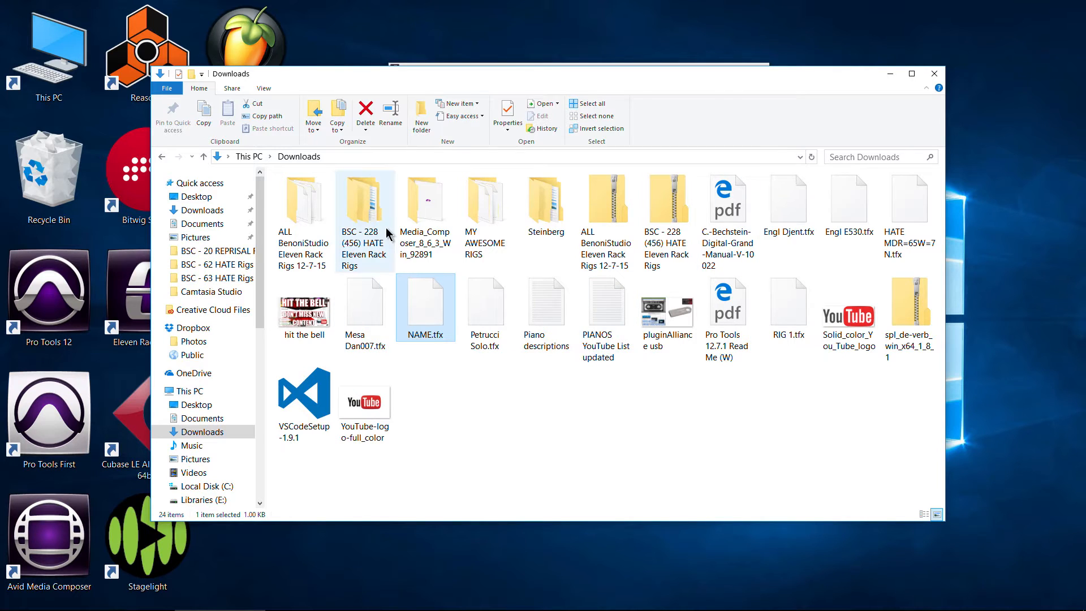
left_click(376, 242)
left_click(478, 317)
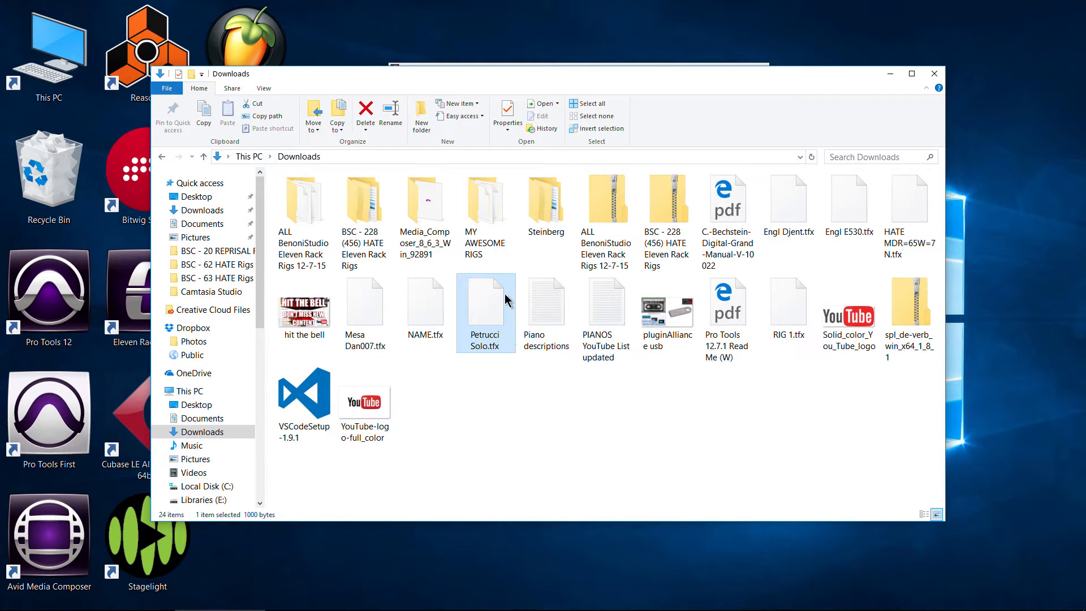
left_click(691, 66)
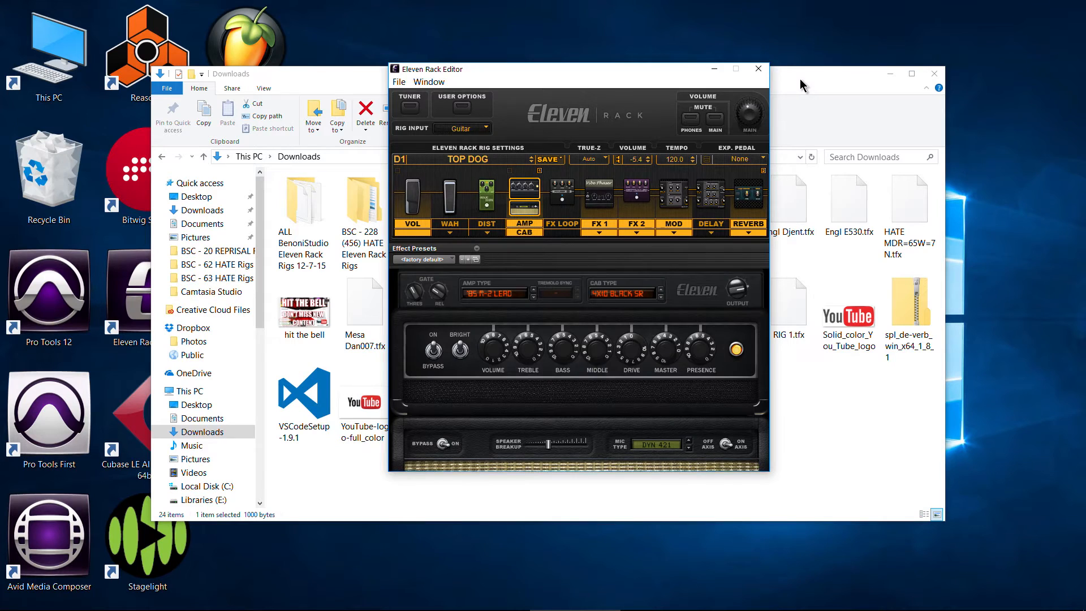
left_click(800, 79)
left_click(681, 65)
left_click(477, 163)
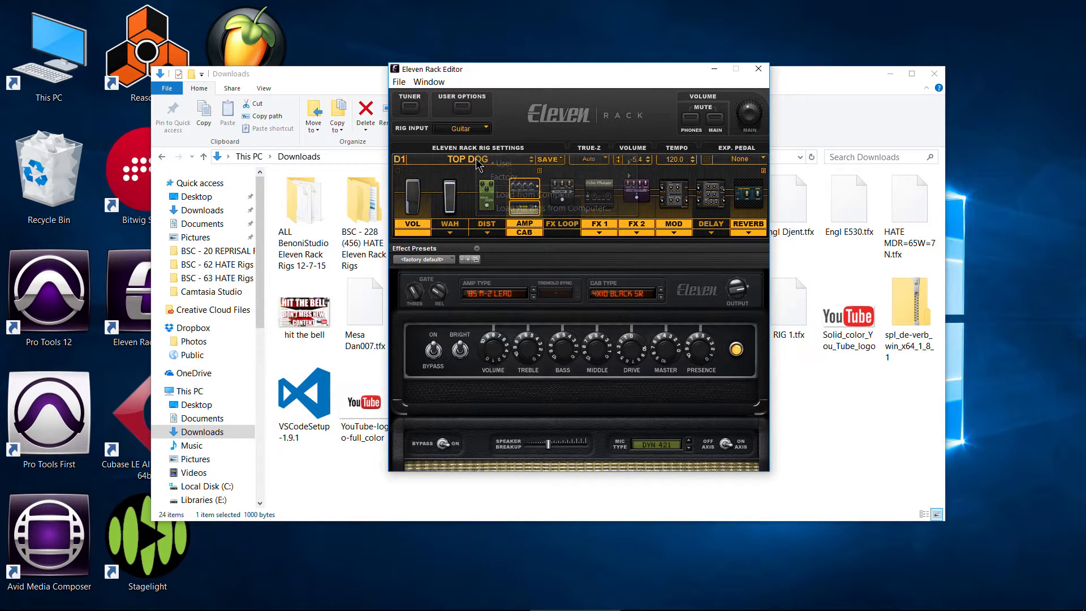
left_click(787, 212)
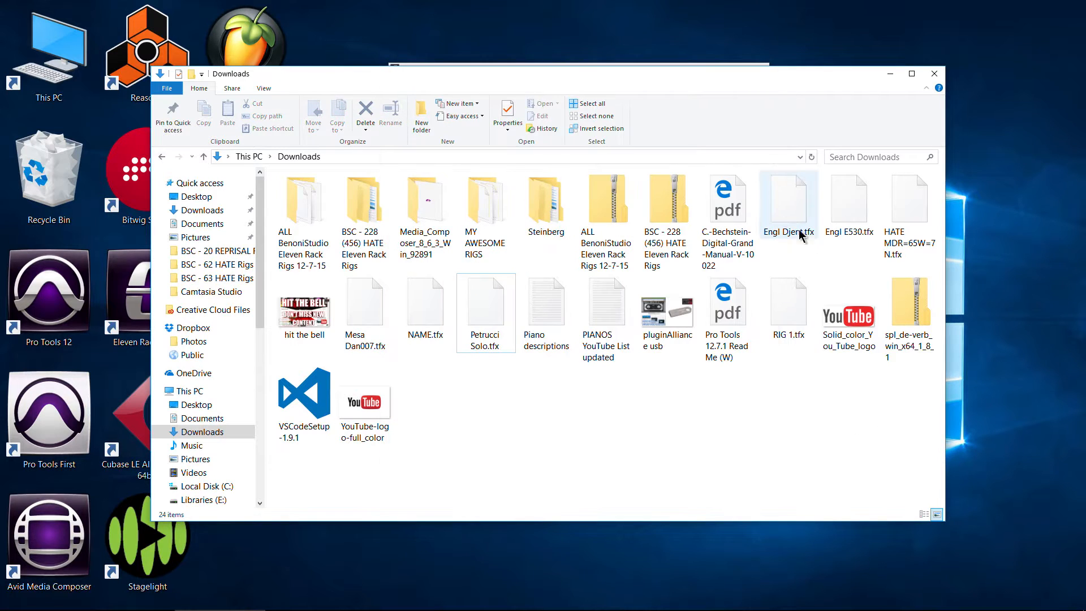
left_click_drag(636, 75, 602, 185)
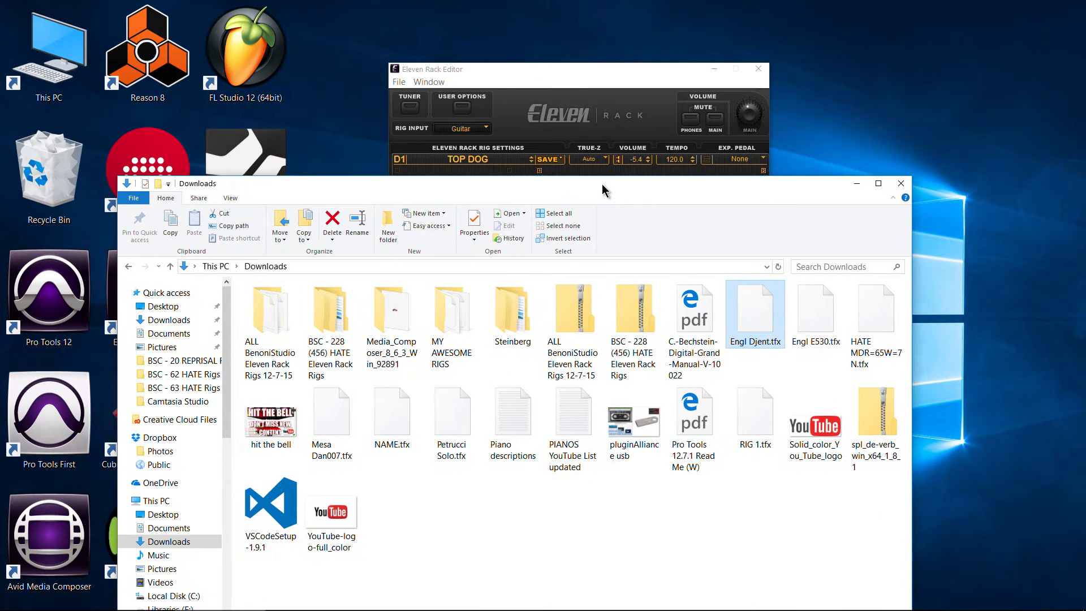
left_click(559, 76)
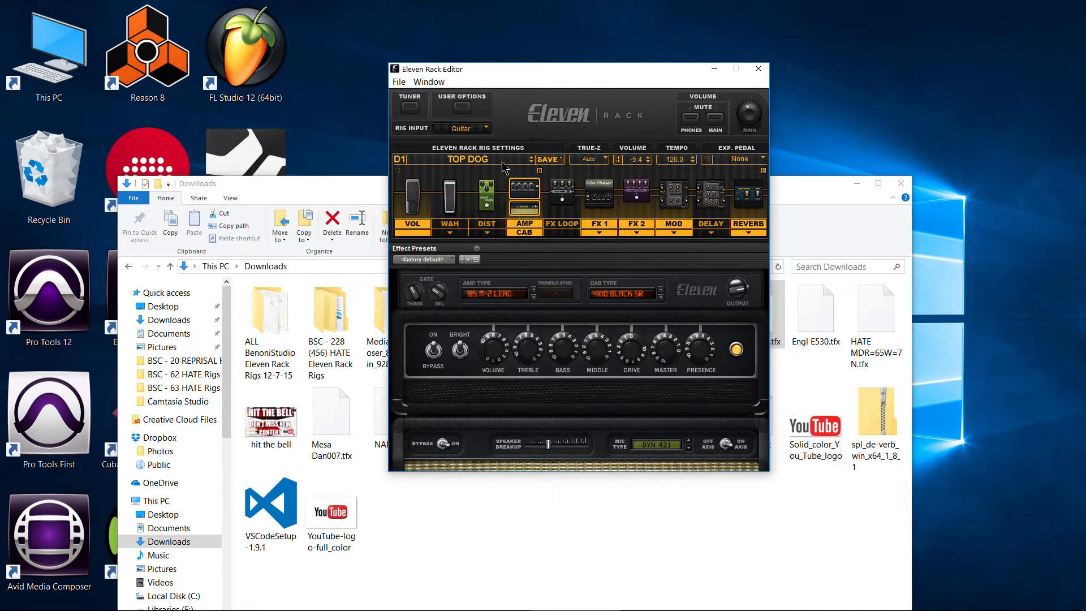
left_click_drag(808, 191, 837, 99)
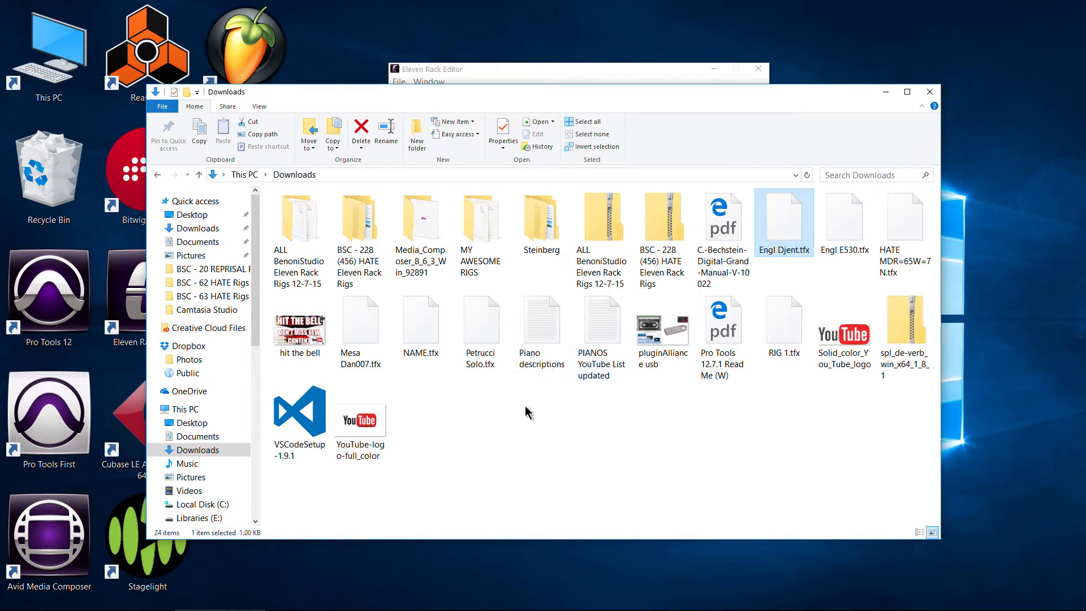
- Create a folder named RIGS FOR 11R in Downloads and move Mesa Dan007.tfx and Petrucci Solo.tfx into it
right_click(495, 429)
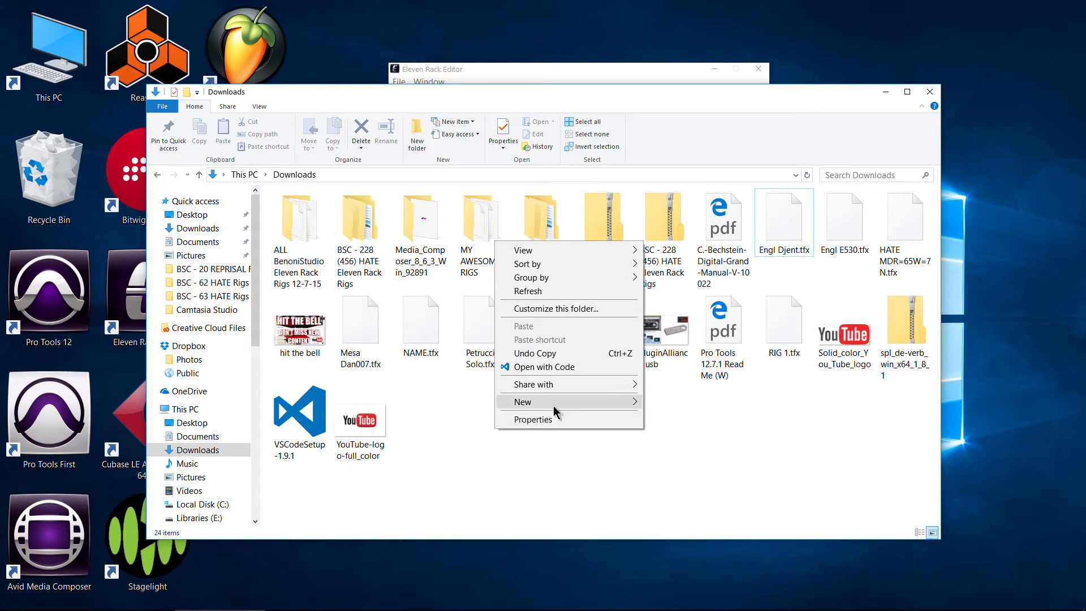
mouse_move(553, 405)
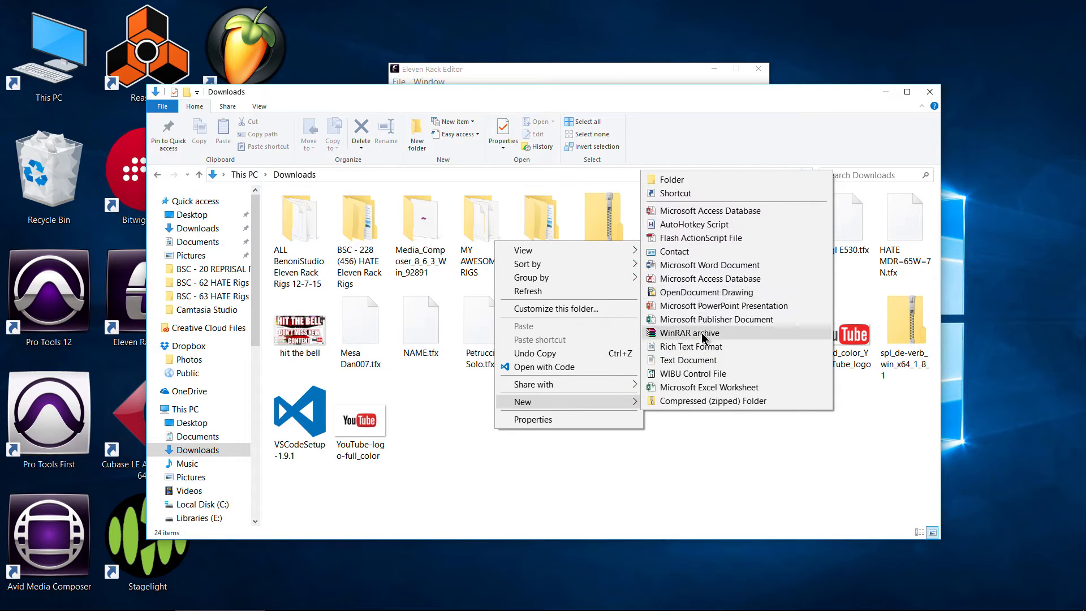
left_click(671, 179)
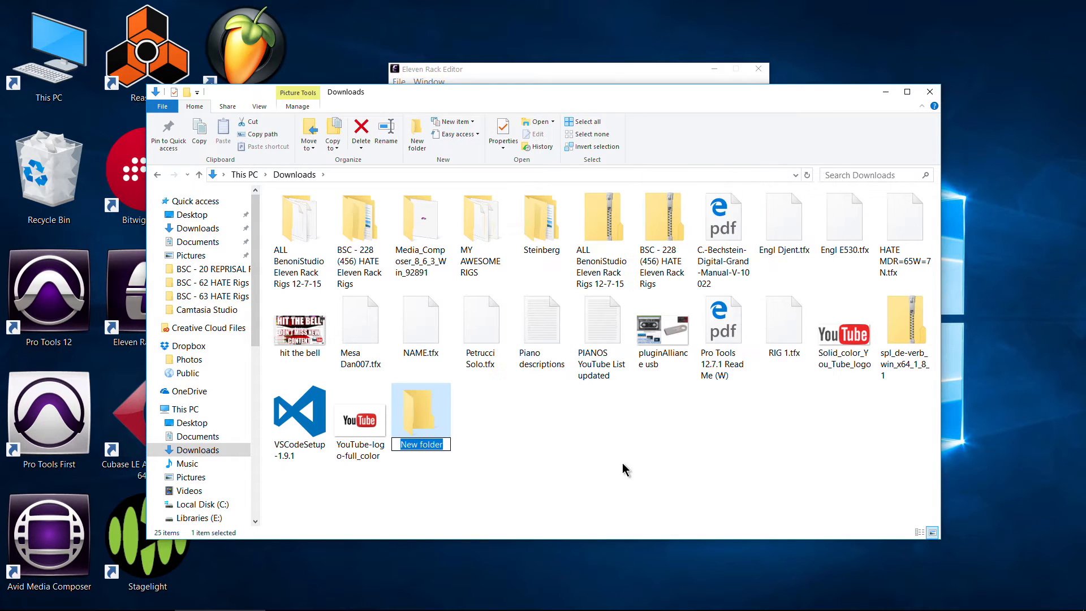
type("RIGS FOR 11R")
key("Return")
left_click_drag(360, 328, 433, 431)
left_click_drag(423, 321, 351, 451)
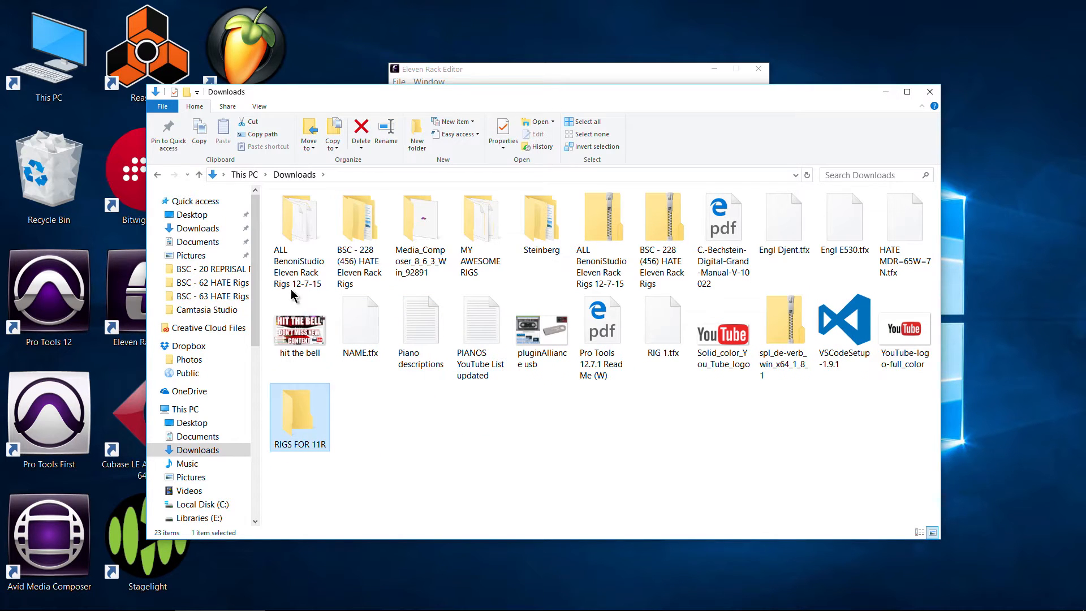
- Open RIGS FOR 11R beside a second window showing BSC - 8 Quantum Bass Rigs PACK 2 from ALL BenoniStudio Eleven Rack Rigs 12-7-15
double_click(48, 53)
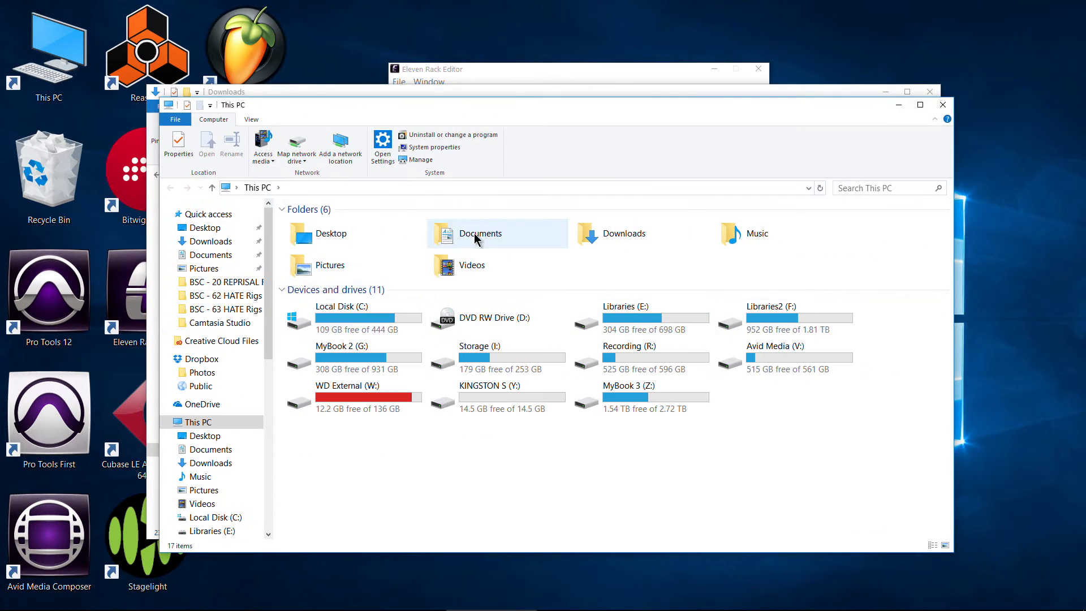
double_click(594, 233)
double_click(315, 241)
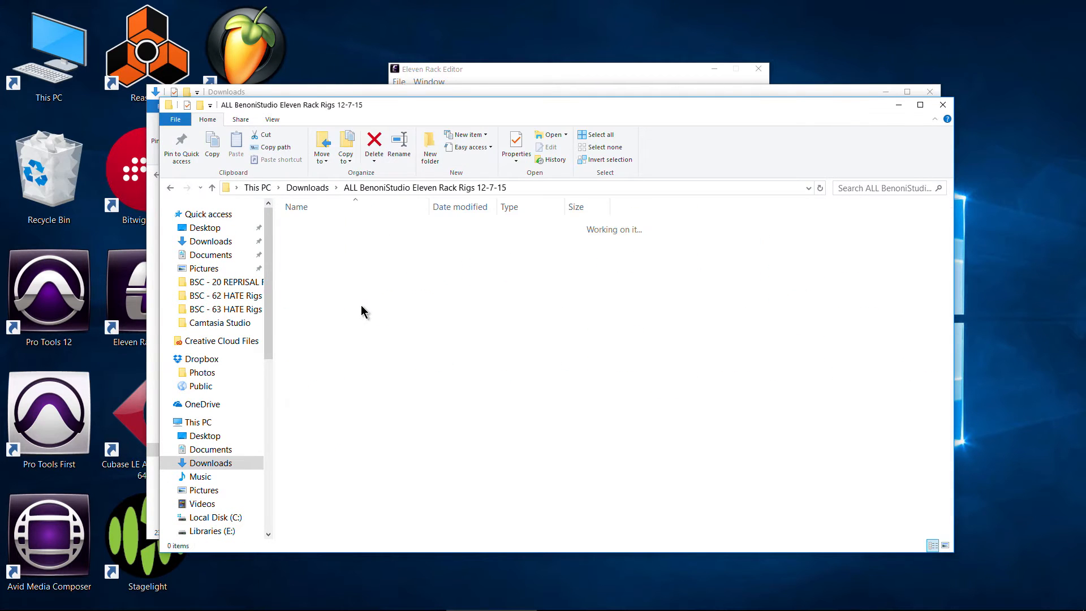
left_click_drag(498, 106, 868, 124)
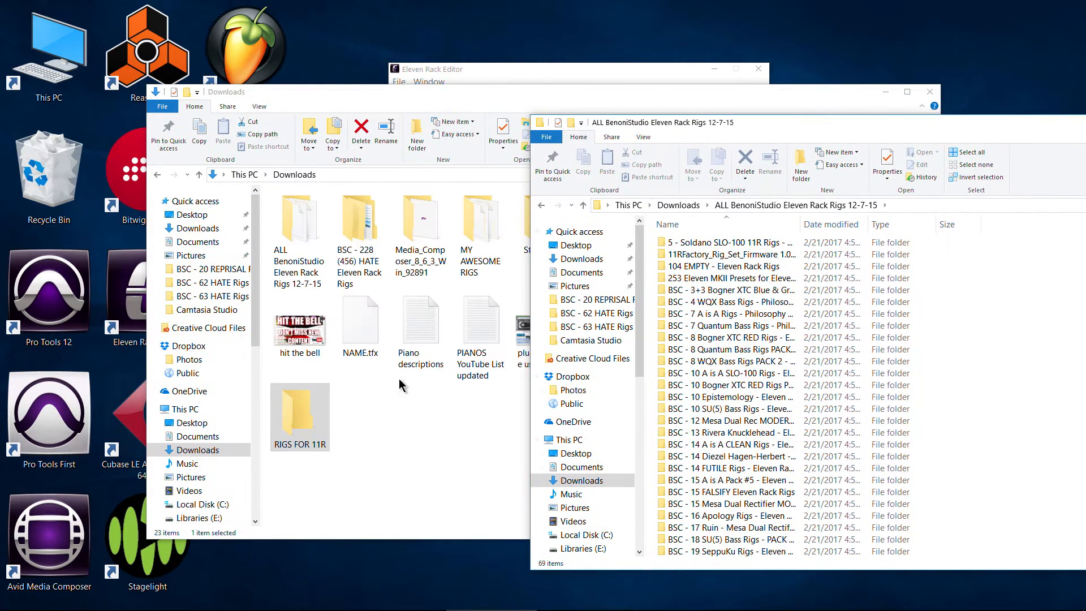
double_click(301, 428)
left_click_drag(478, 97, 375, 97)
left_click(795, 272)
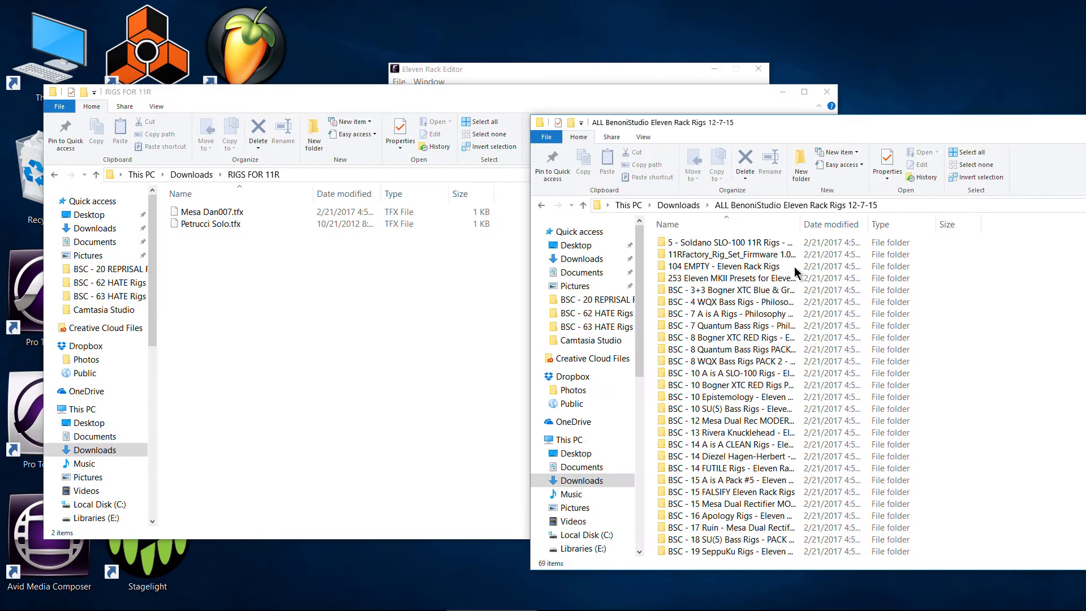
double_click(695, 350)
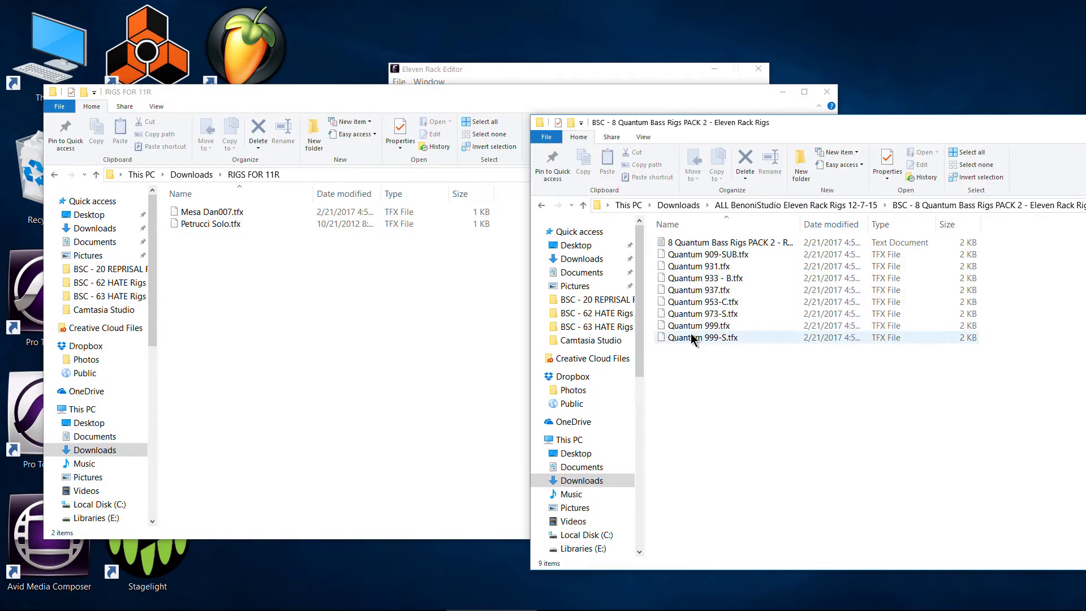
- Try moving Quantum 999.tfx into the RIGS FOR 11R folder, and undo the move
left_click_drag(698, 326, 402, 381)
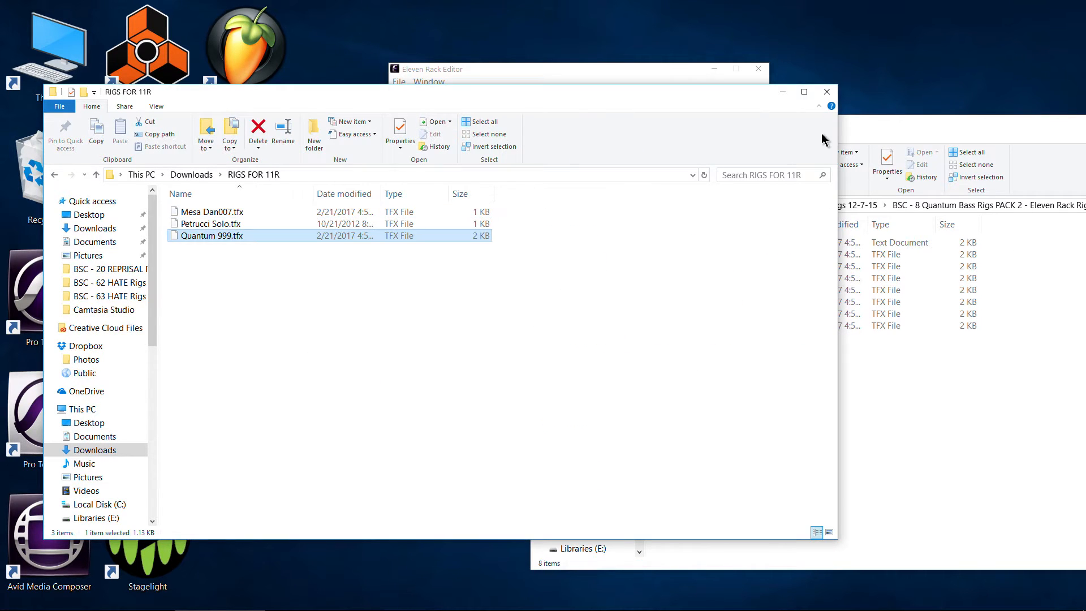
key("ctrl+z")
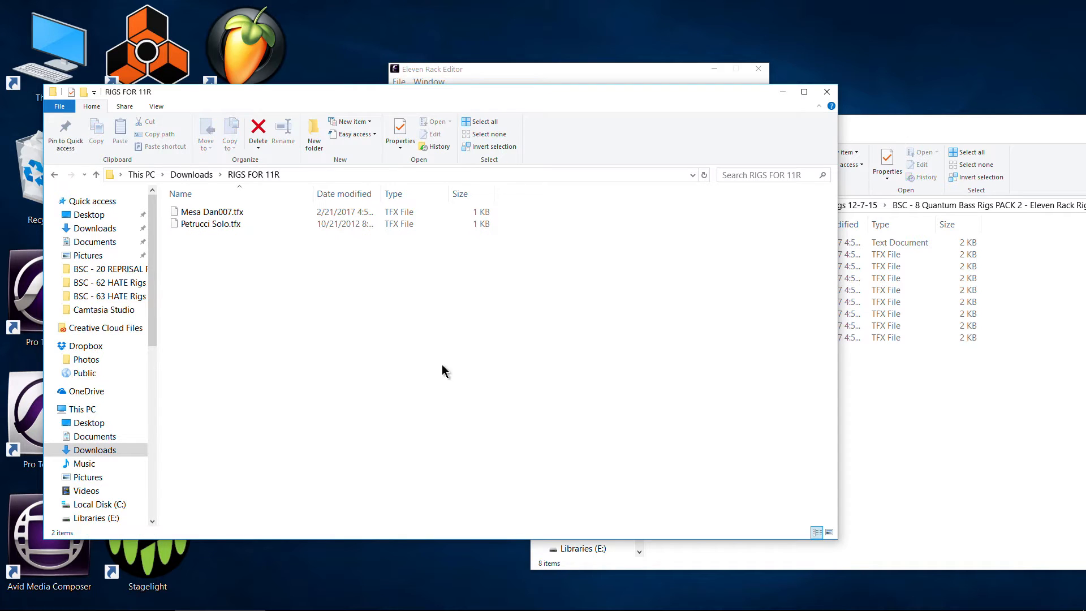
left_click(877, 139)
- Copy Quantum 999-S.tfx into the RIGS FOR 11R folder, keeping the original in its pack folder
left_click(729, 365)
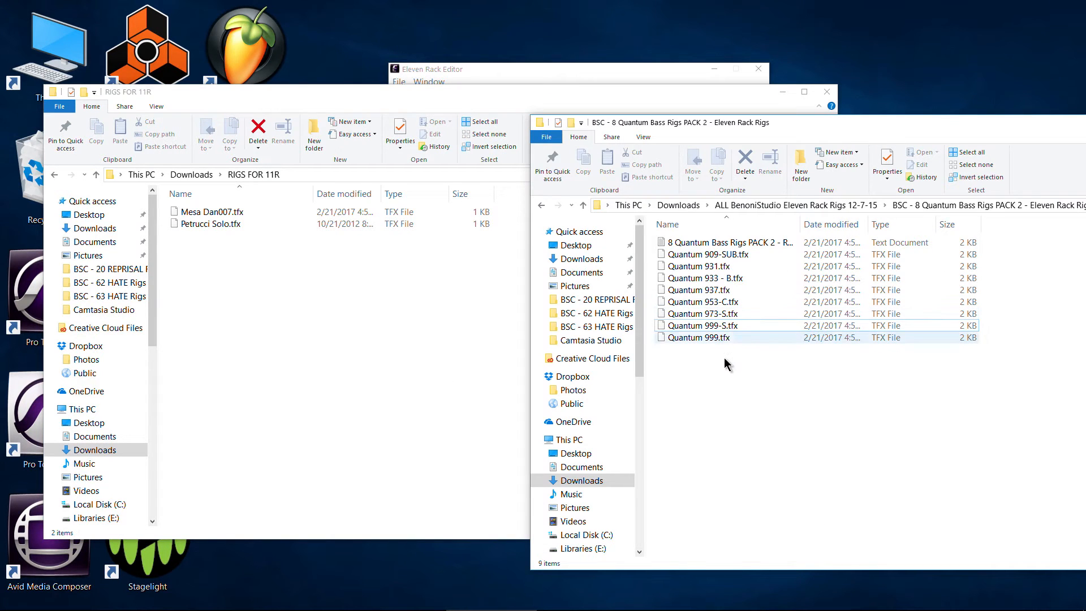
left_click_drag(701, 326, 403, 403)
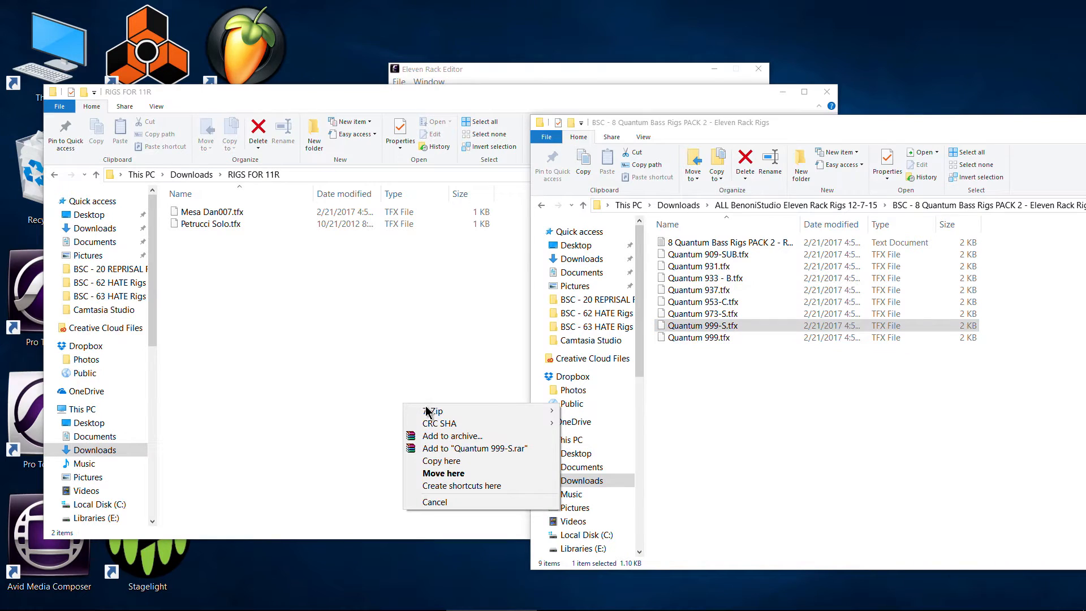
left_click(436, 460)
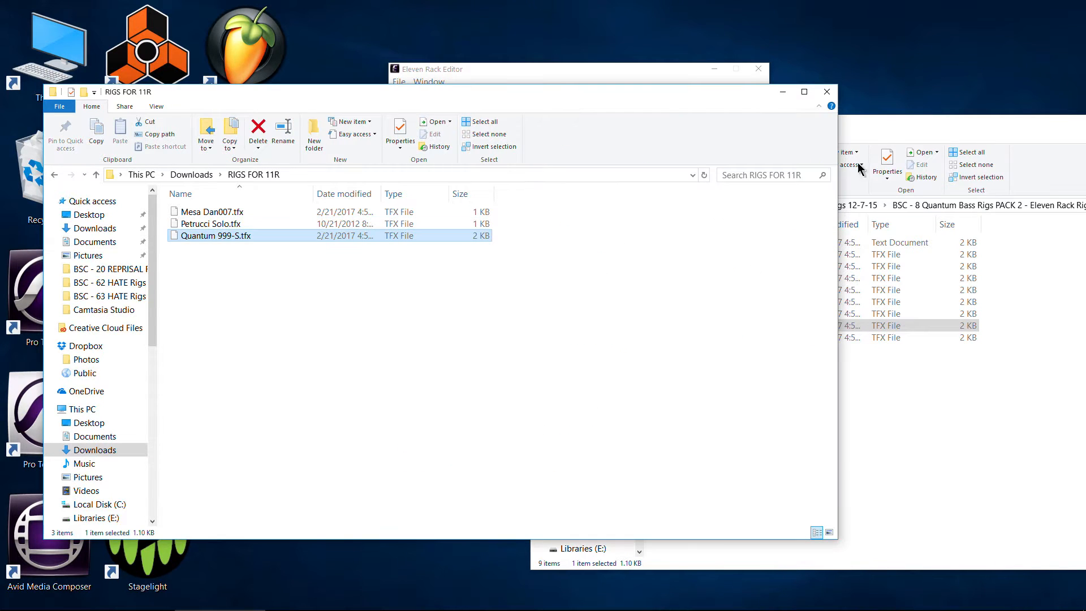
- Open the LOCK - (96 Rigs) 48 M2 and 48 MDR (Original) folder inside BSC - 576 (1152) LOCK Rigs
left_click(886, 131)
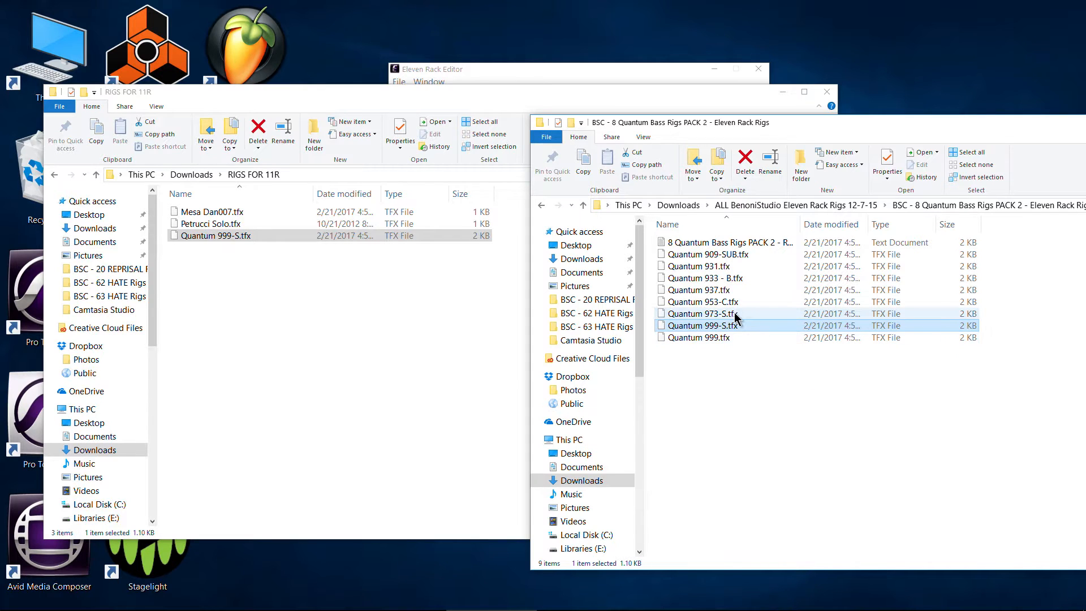
left_click(541, 207)
scroll(690, 316, "down", 12)
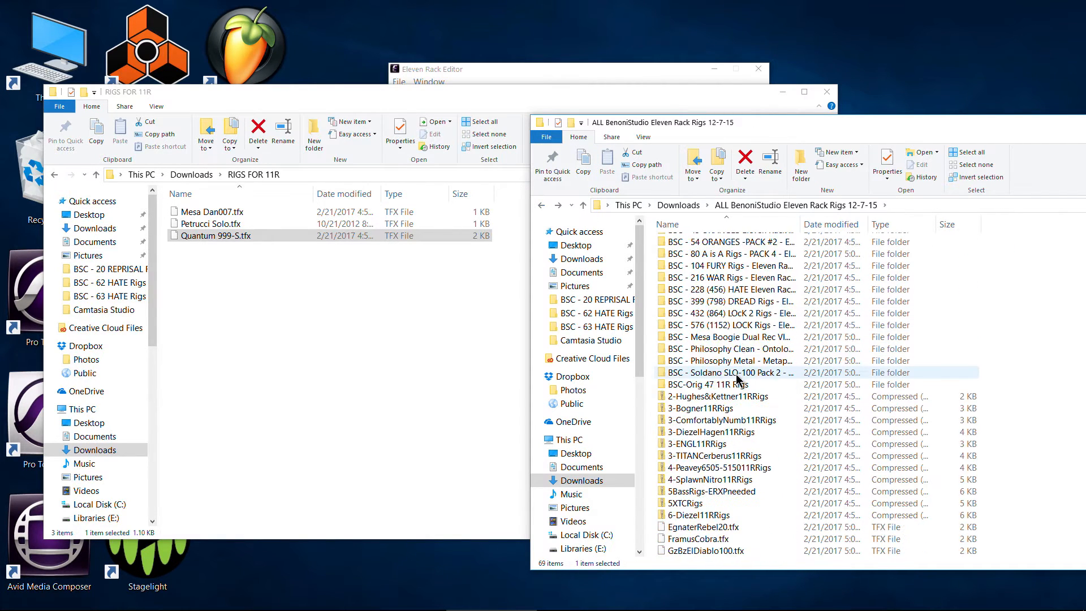
double_click(735, 358)
double_click(721, 287)
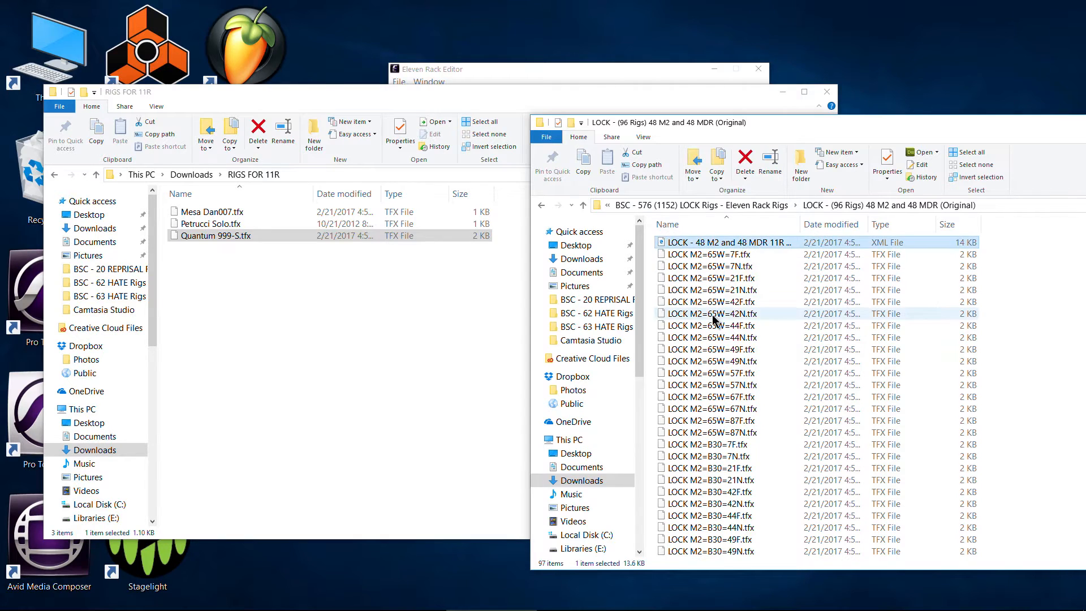
scroll(730, 295, "down", 5)
- Try moving LOCK M2=B30=42F.tfx into the RIGS FOR 11R folder, and undo the move
left_click(722, 324)
left_click_drag(722, 326, 402, 388)
left_click(910, 129)
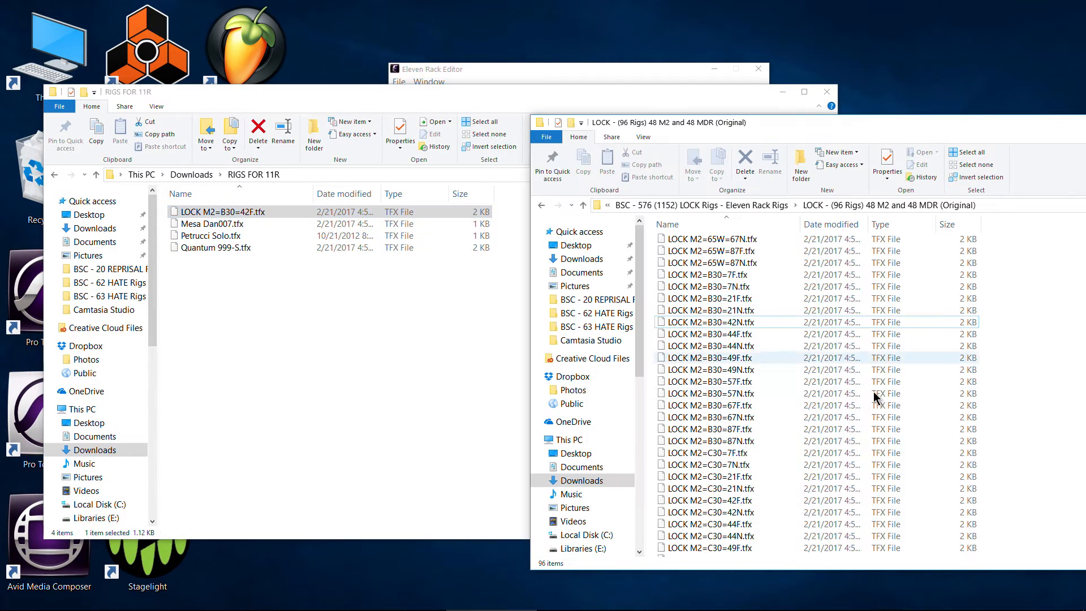
key("ctrl+z")
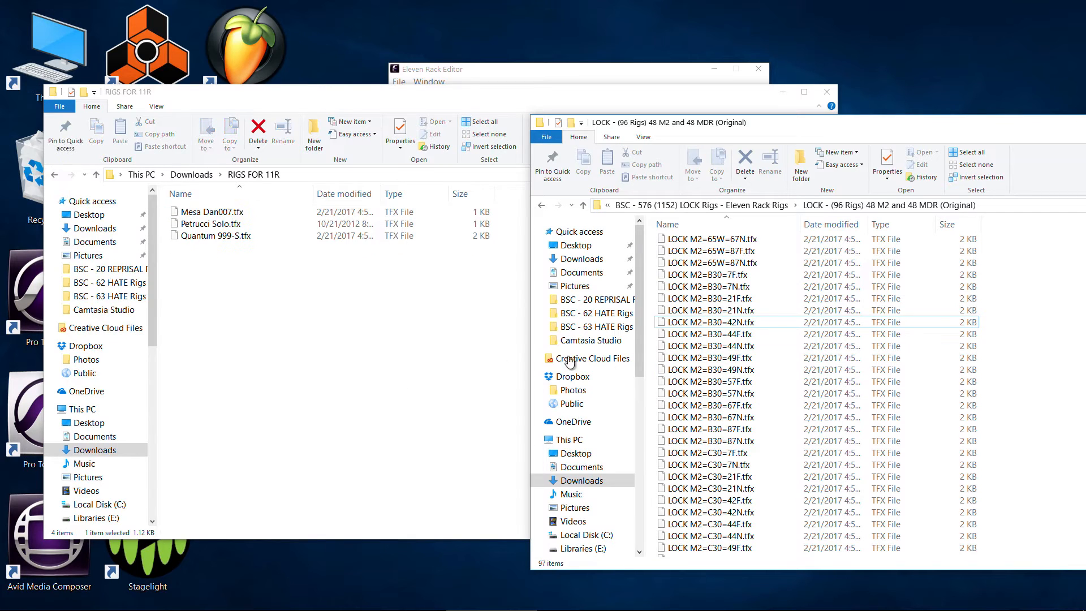
- Copy LOCK M2=B30=42N.tfx into the RIGS FOR 11R folder, leaving the original in place
left_click_drag(720, 330, 356, 403)
left_click(402, 474)
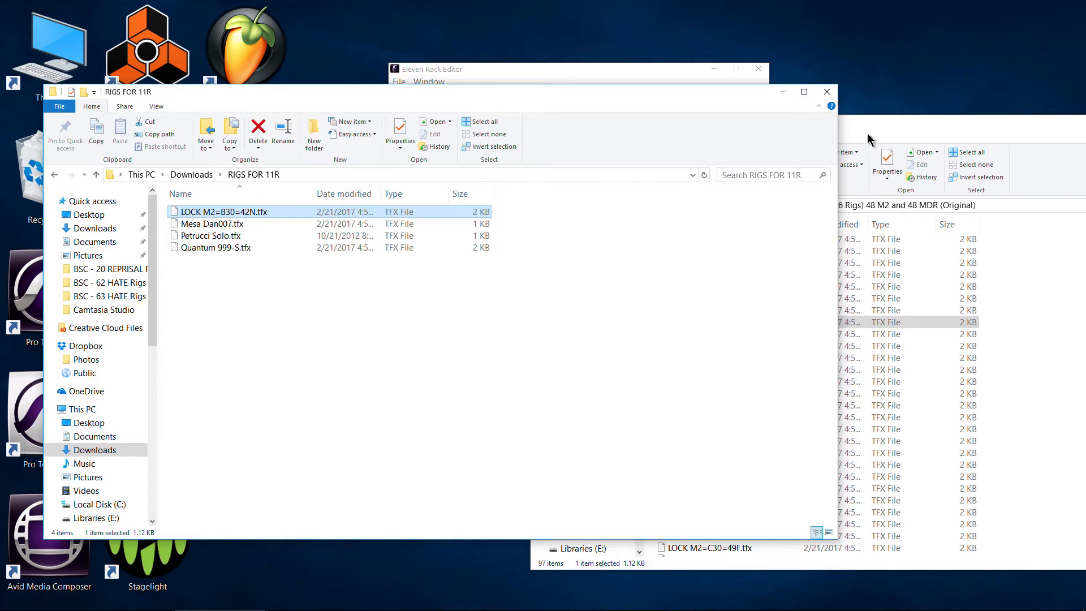
- Copy LOCK MDR=65W=21N.tfx from the LOCK pack folder into the RIGS FOR 11R folder, leaving the original in place
left_click(887, 130)
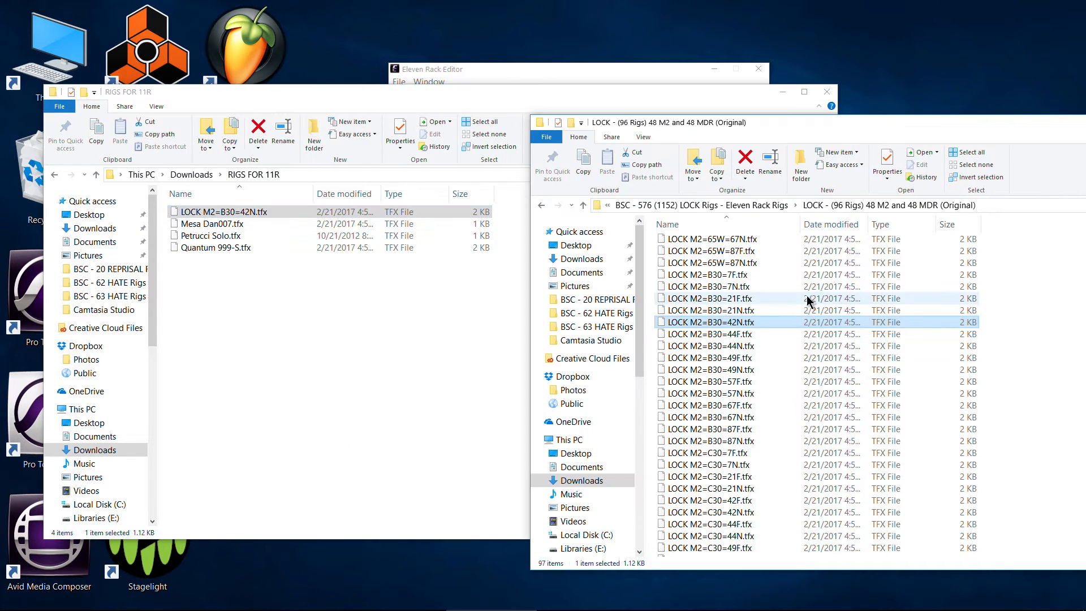
scroll(719, 405, "down", 3)
scroll(719, 405, "down", 5)
left_click_drag(719, 399, 461, 419)
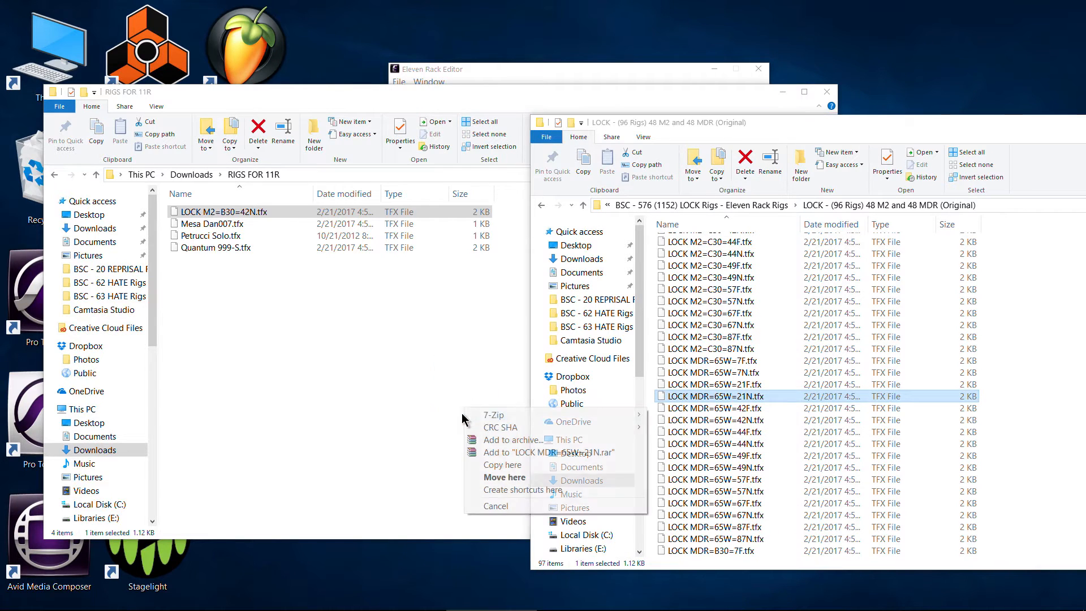
left_click(506, 467)
- Copy Ruin - M2c+ 317.tfx from the BSC - 26 Ruin Mesa Mark IIc+ EDITION pack into the RIGS FOR 11R folder
left_click(921, 136)
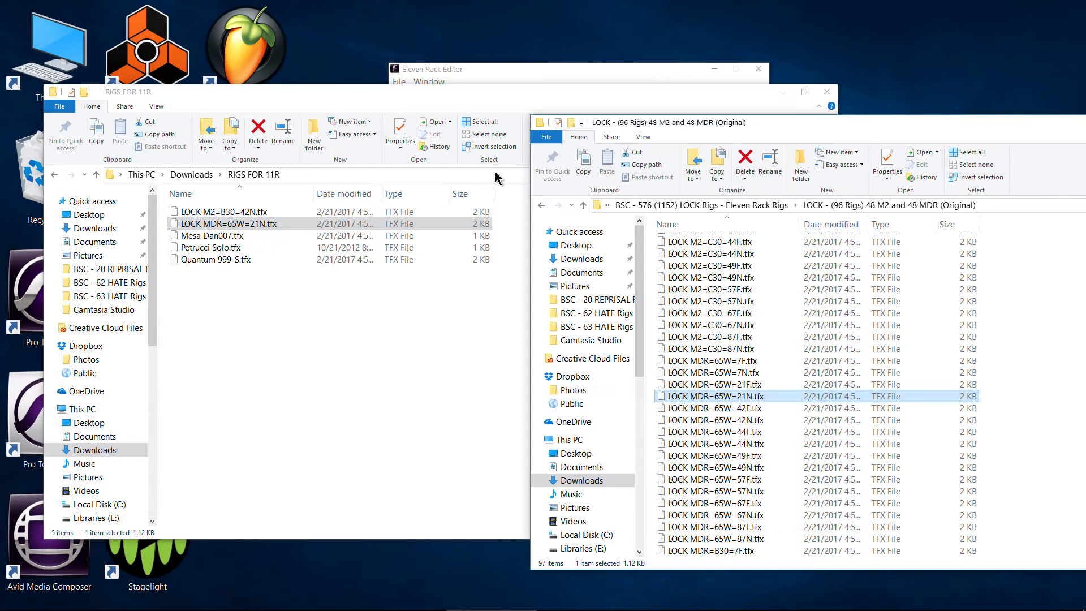
left_click(541, 207)
left_click(541, 207)
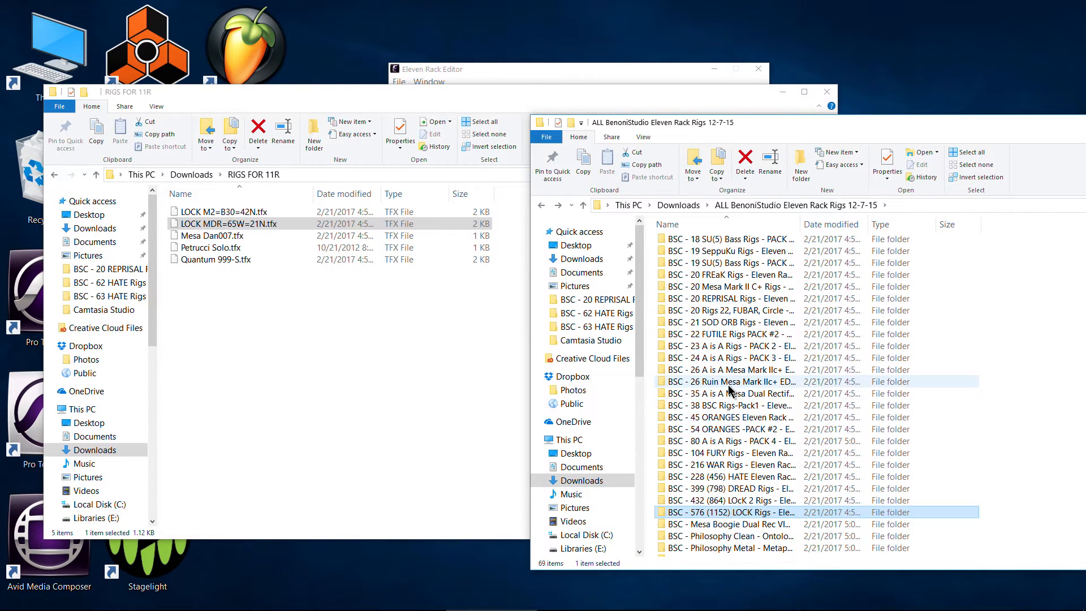
double_click(718, 349)
left_click_drag(715, 326, 295, 390)
left_click(344, 431)
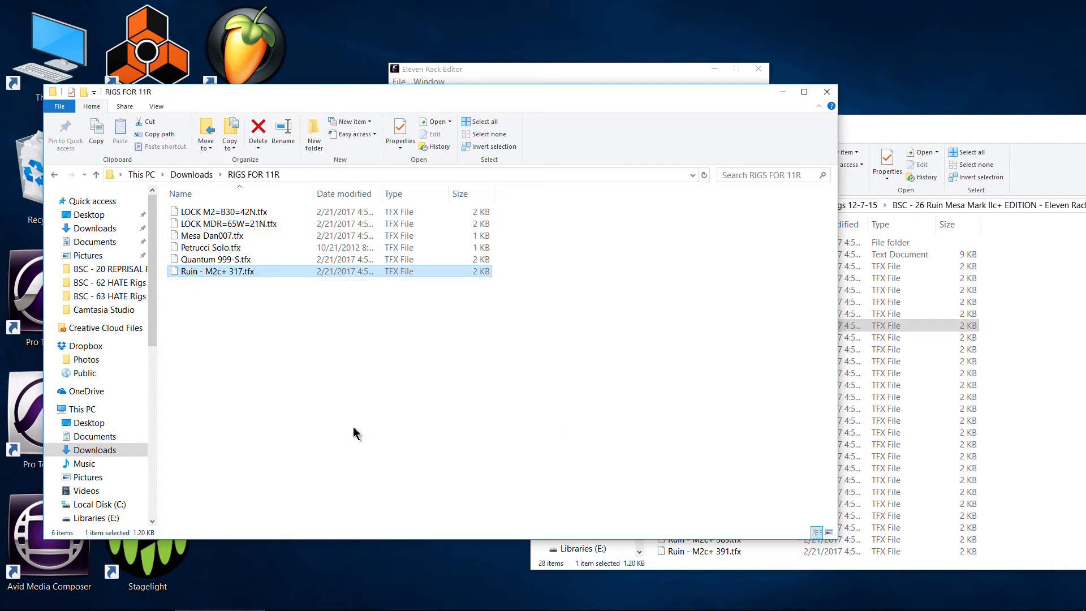
- Open the BSC - 103 HATE Rigs - SOD, MOD, JCM, J8M folder inside BSC - 228 (456) HATE Eleven Rack Rigs in Downloads
left_click_drag(915, 122, 719, 117)
left_click(481, 200)
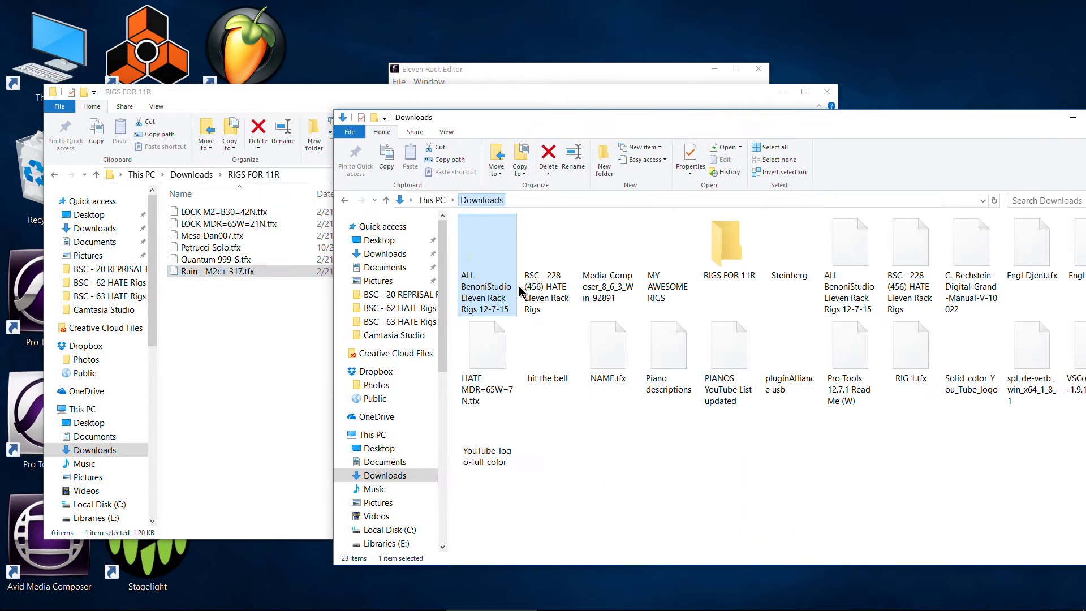
double_click(558, 268)
double_click(512, 239)
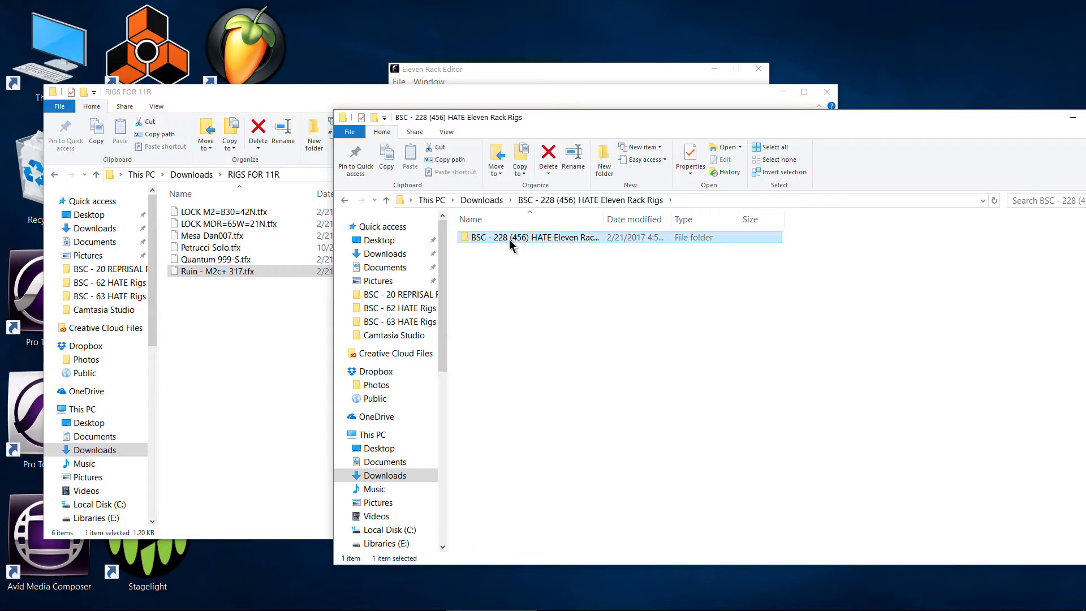
left_click(518, 261)
double_click(518, 260)
- Copy HATE J8M=B30=44F.tfx into the RIGS FOR 11R folder and minimize the pack folder window
left_click_drag(515, 333, 258, 406)
left_click(291, 462)
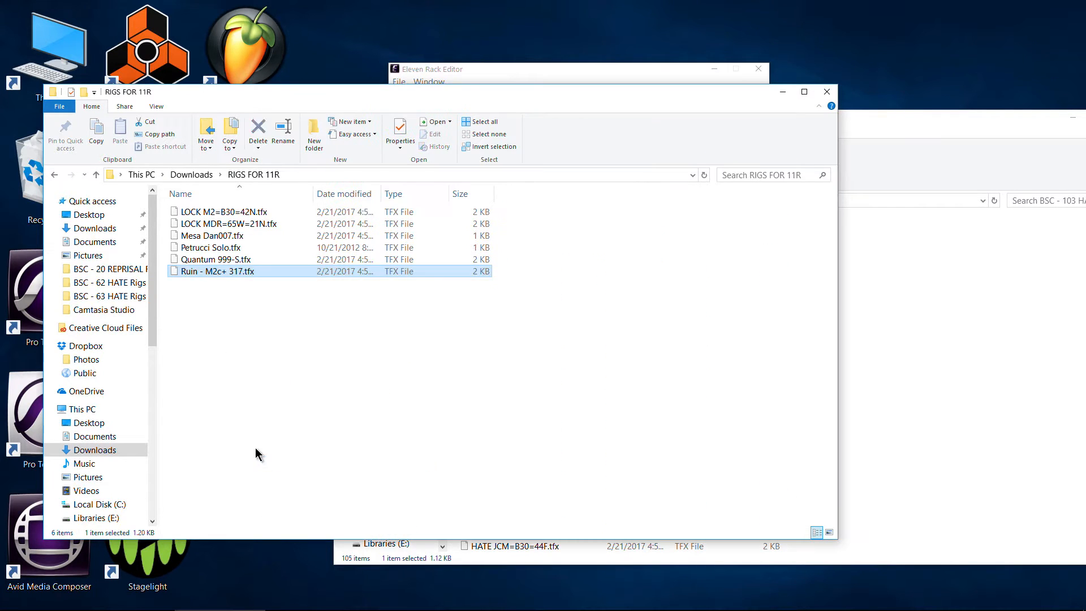
left_click_drag(886, 130, 775, 145)
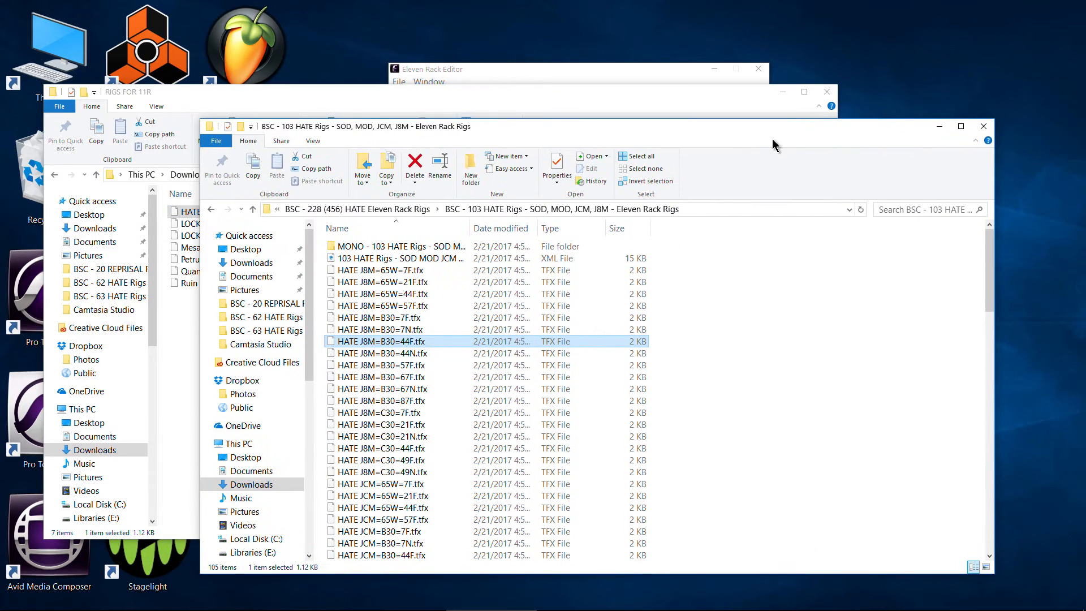
left_click(939, 127)
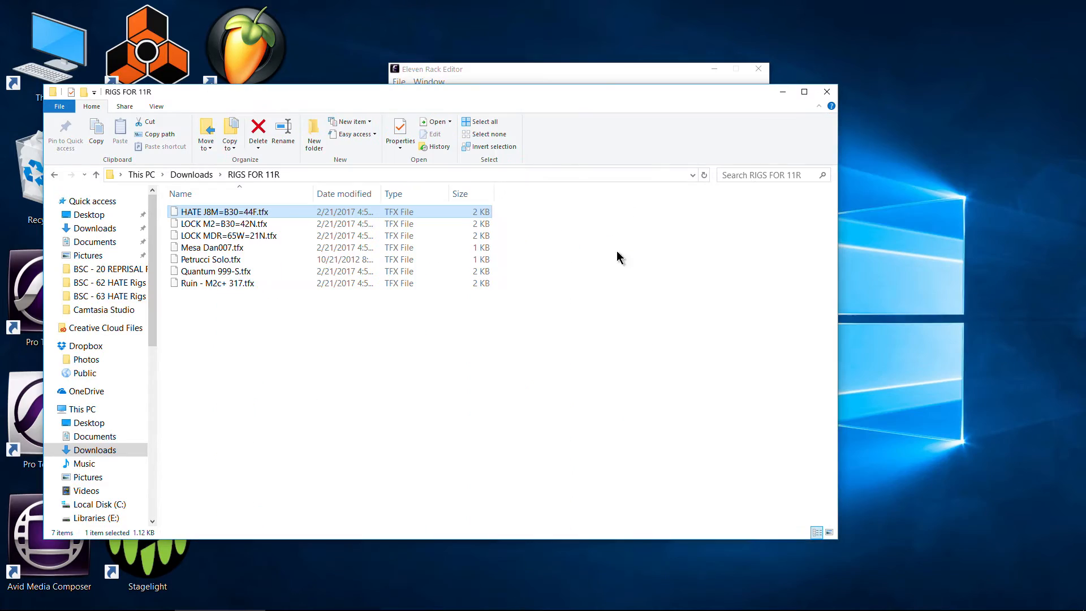
- Switch to the Eleven Rack Editor and look over the list of user rig banks
left_click(510, 76)
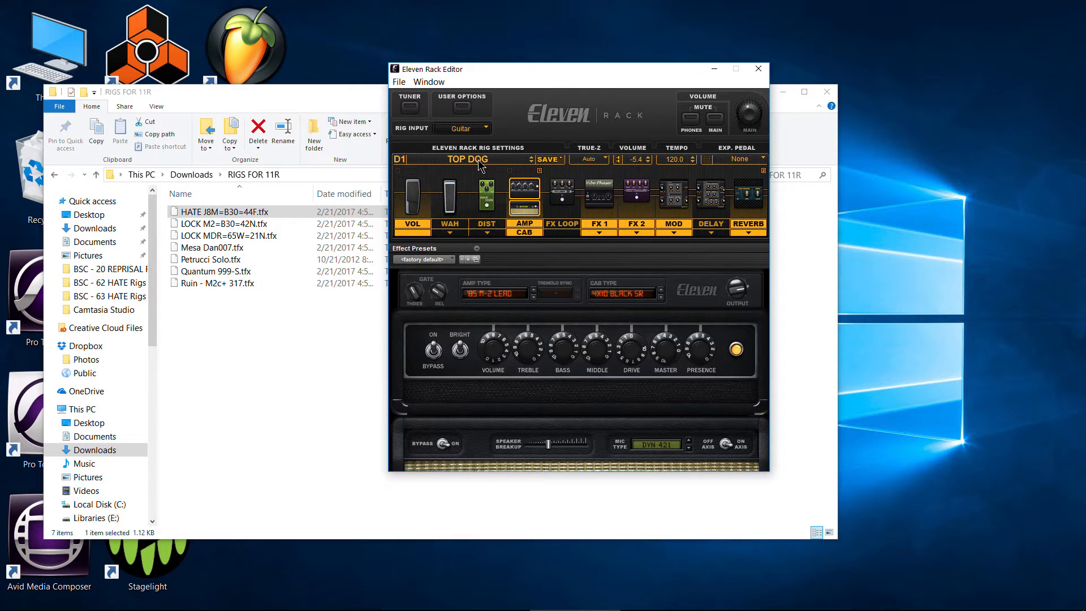
left_click(480, 164)
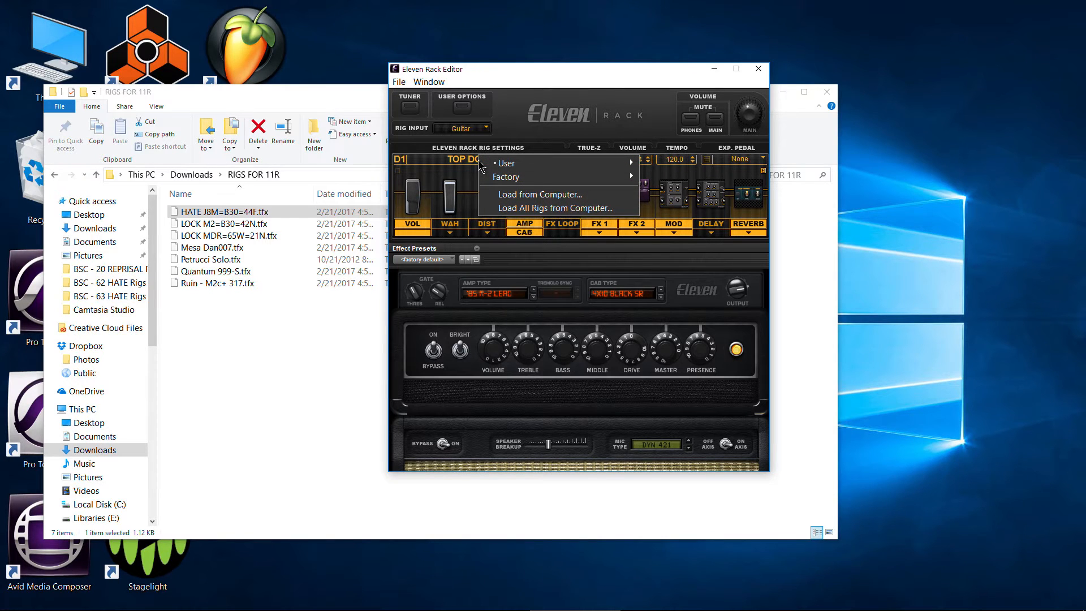
mouse_move(506, 166)
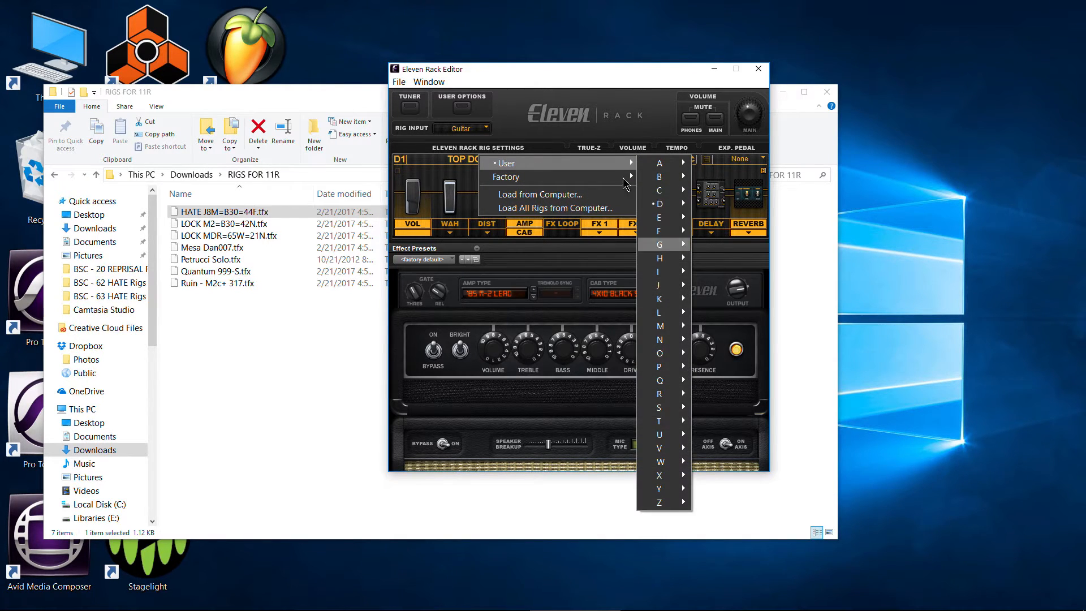
left_click(557, 138)
left_click(557, 164)
left_click(571, 166)
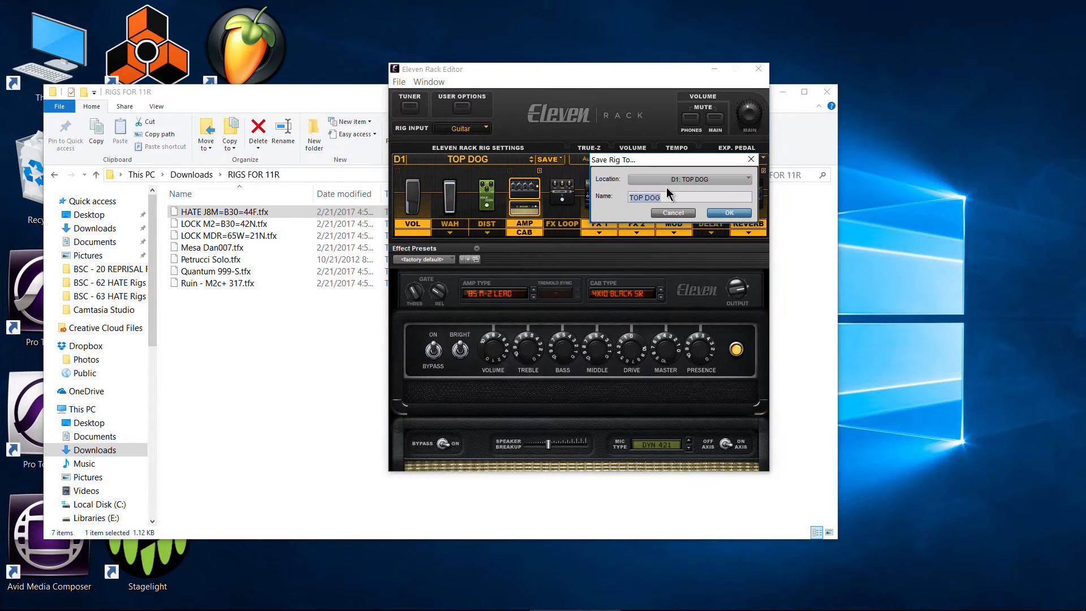
left_click(677, 180)
left_click(593, 136)
left_click(668, 213)
- Save the current TOP DOG rig to the computer in the Downloads folder, keeping its name
left_click(547, 160)
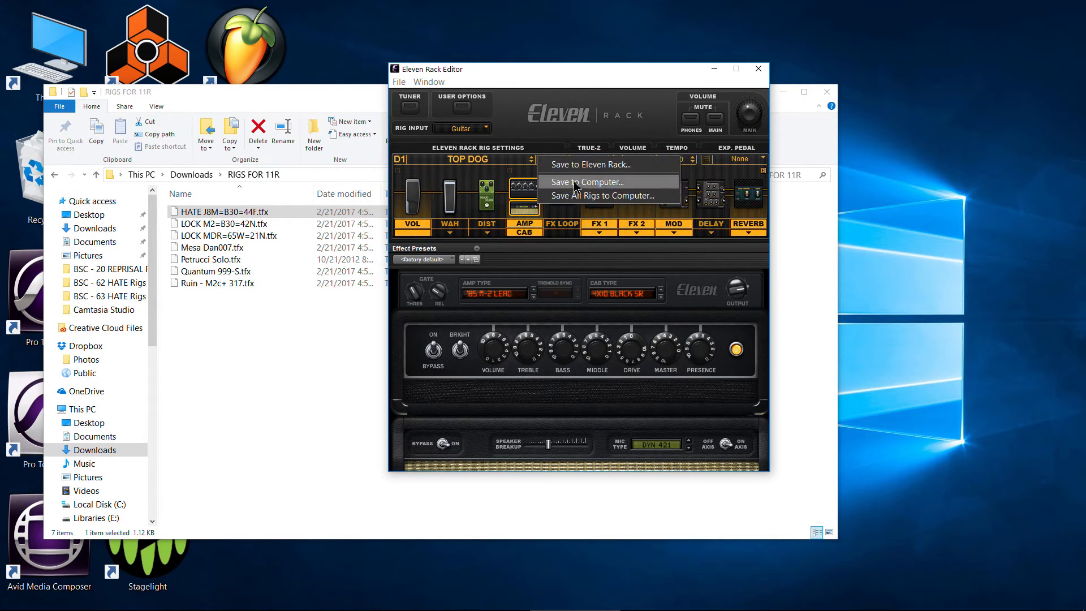
left_click(572, 178)
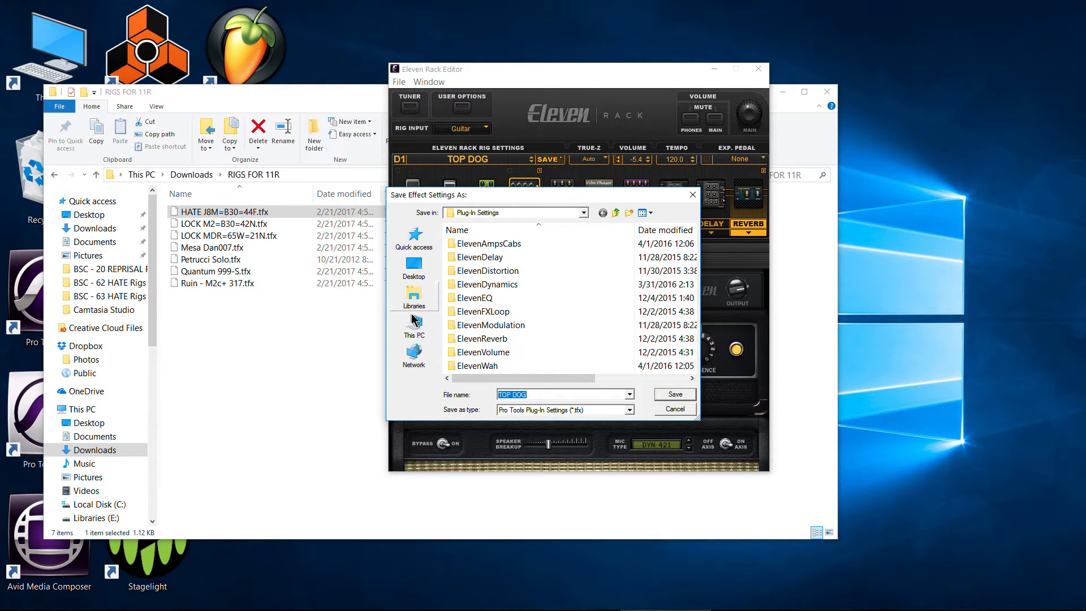
left_click(415, 325)
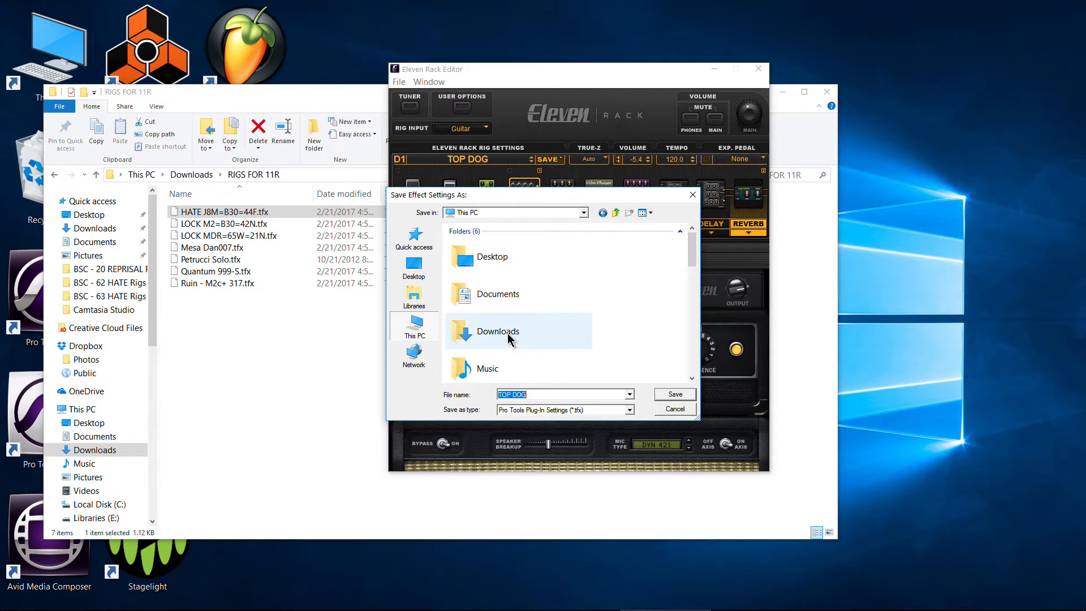
double_click(498, 332)
left_click(673, 395)
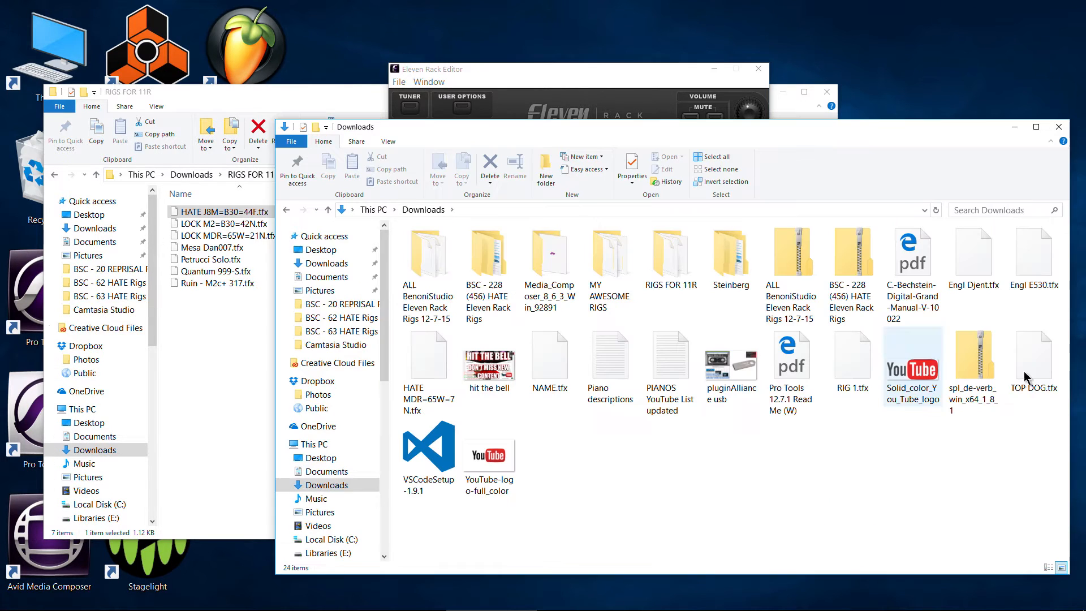
- Move TOP DOG.tfx from Downloads into the RIGS FOR 11R folder
left_click(1037, 387)
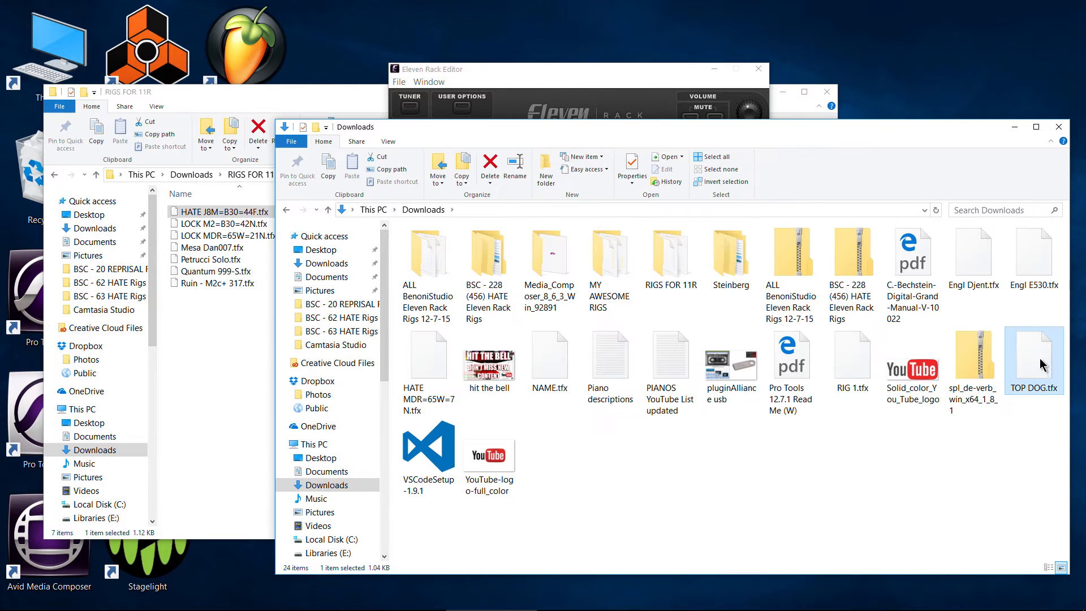
left_click_drag(1043, 364, 202, 423)
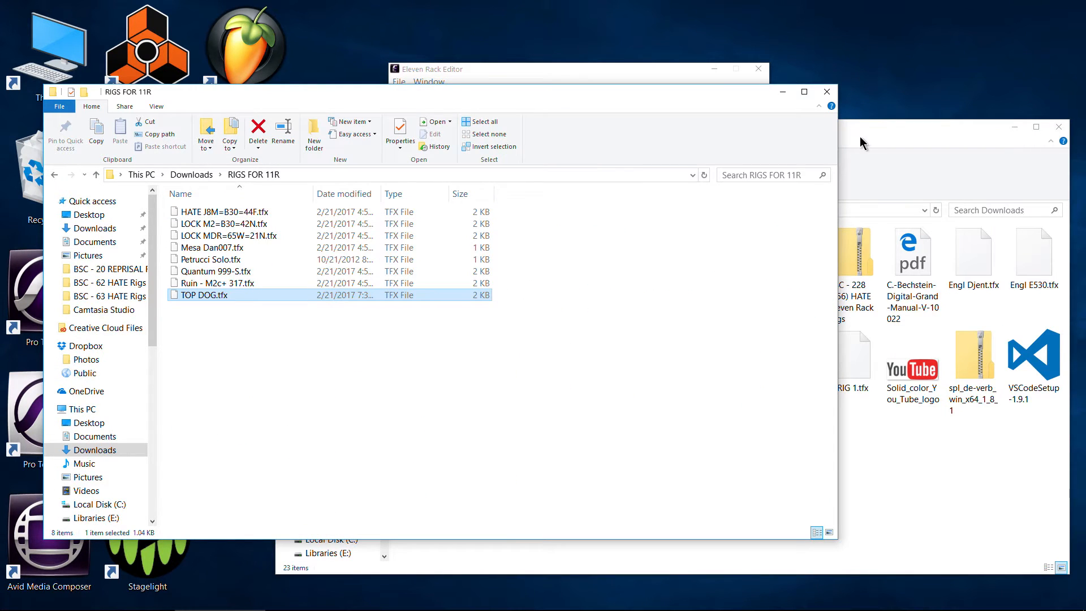
left_click_drag(871, 135, 906, 194)
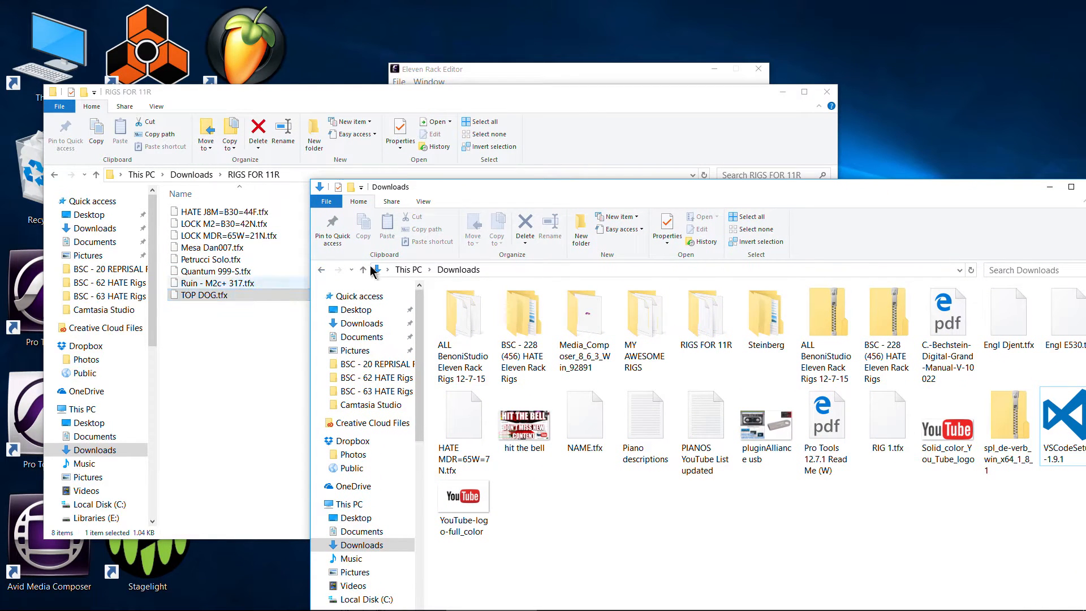
- Switch to the Eleven Rack Editor and recall user rig C1, NEW RIG 4
left_click(569, 76)
left_click(470, 158)
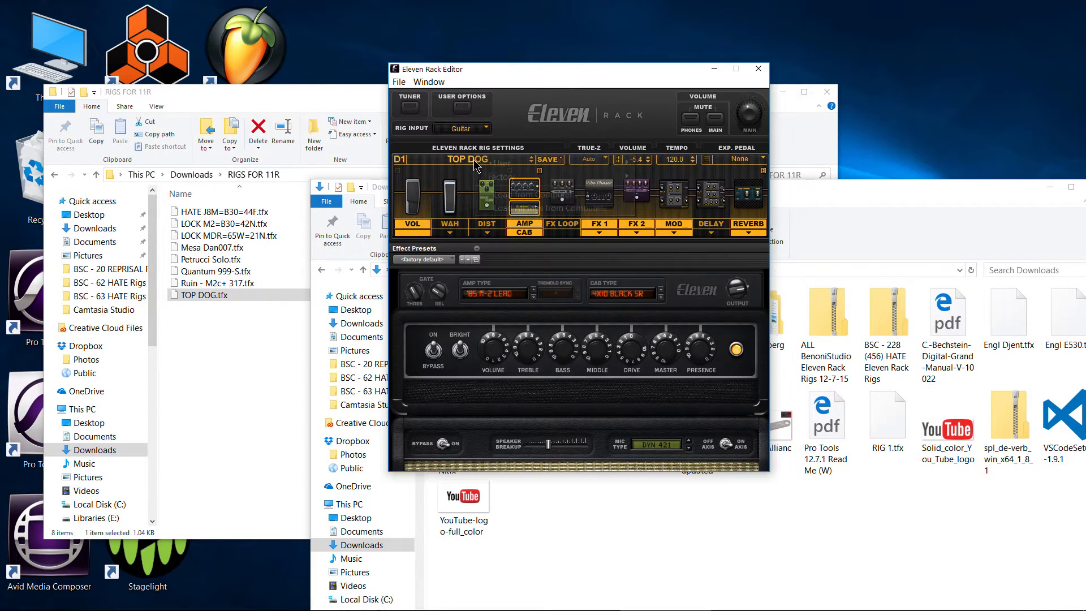
mouse_move(622, 164)
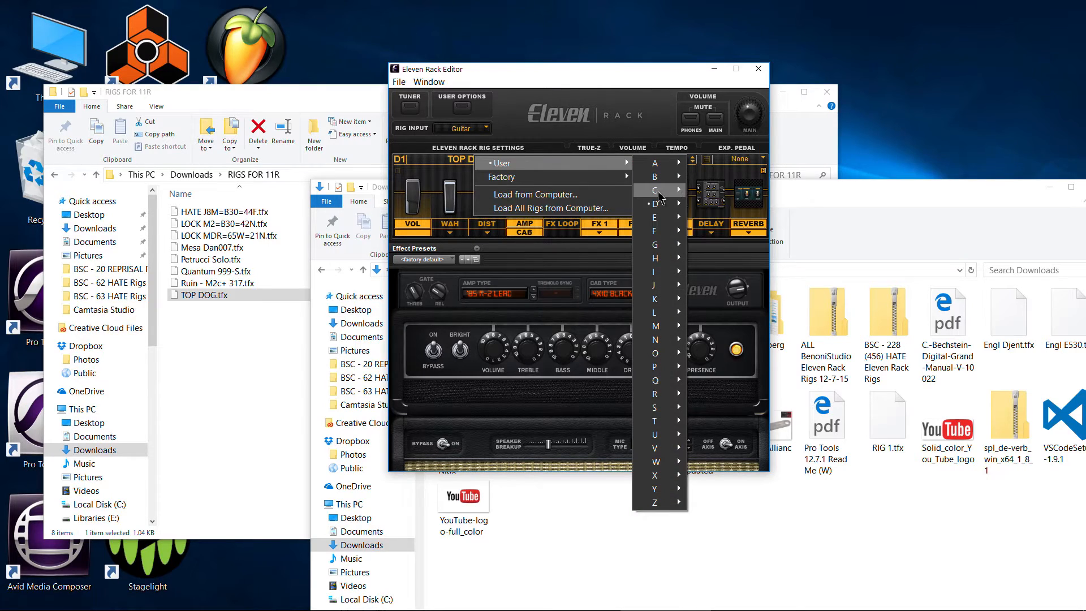
mouse_move(659, 191)
left_click(706, 190)
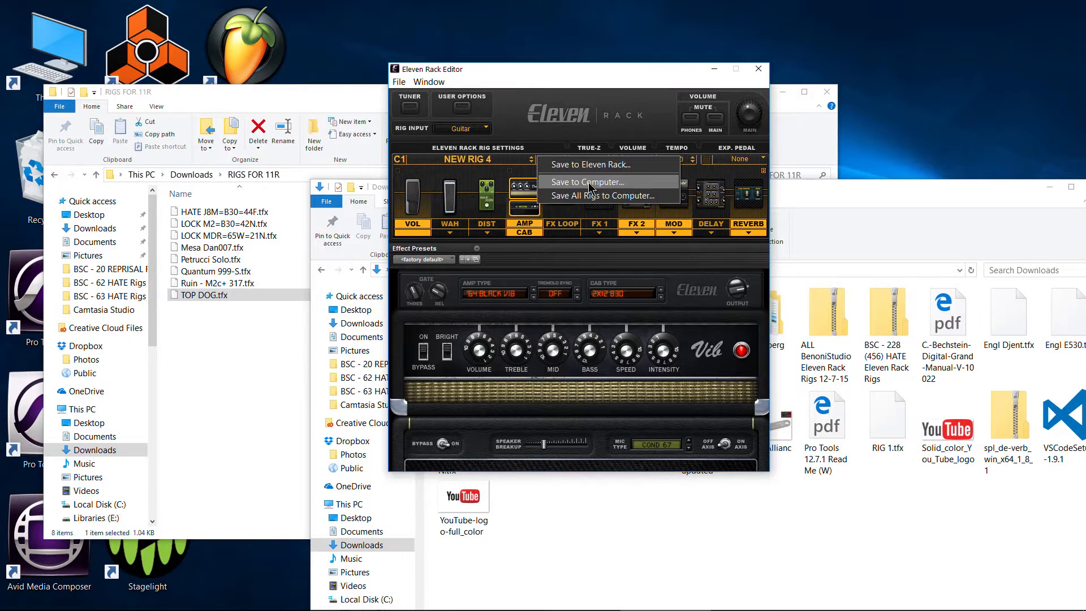
- Save the NEW RIG 4 rig to the computer in the Downloads folder under its own name
left_click(588, 182)
left_click(415, 325)
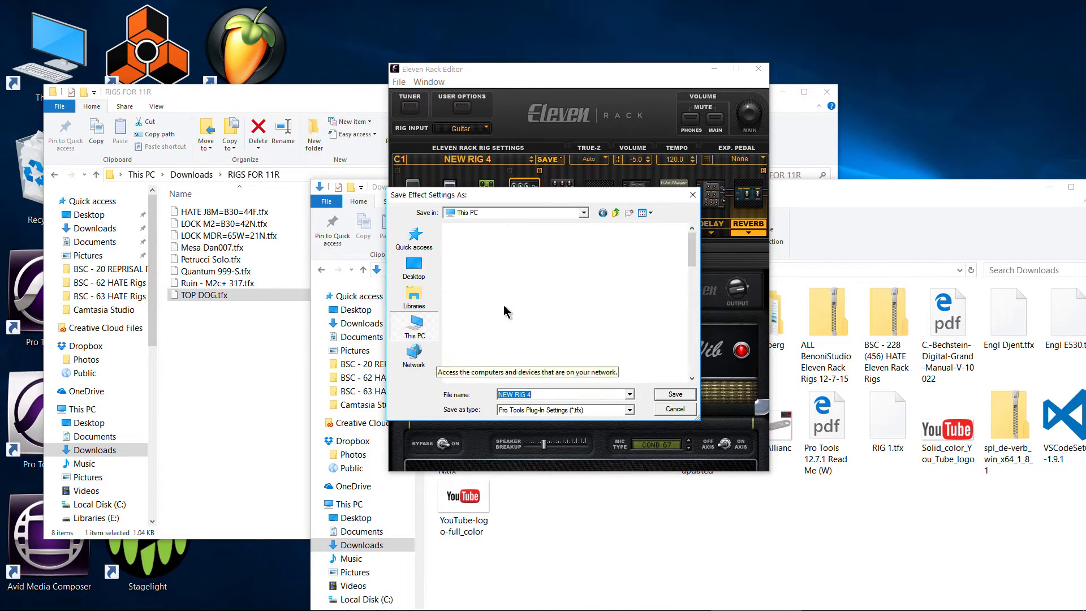
double_click(504, 335)
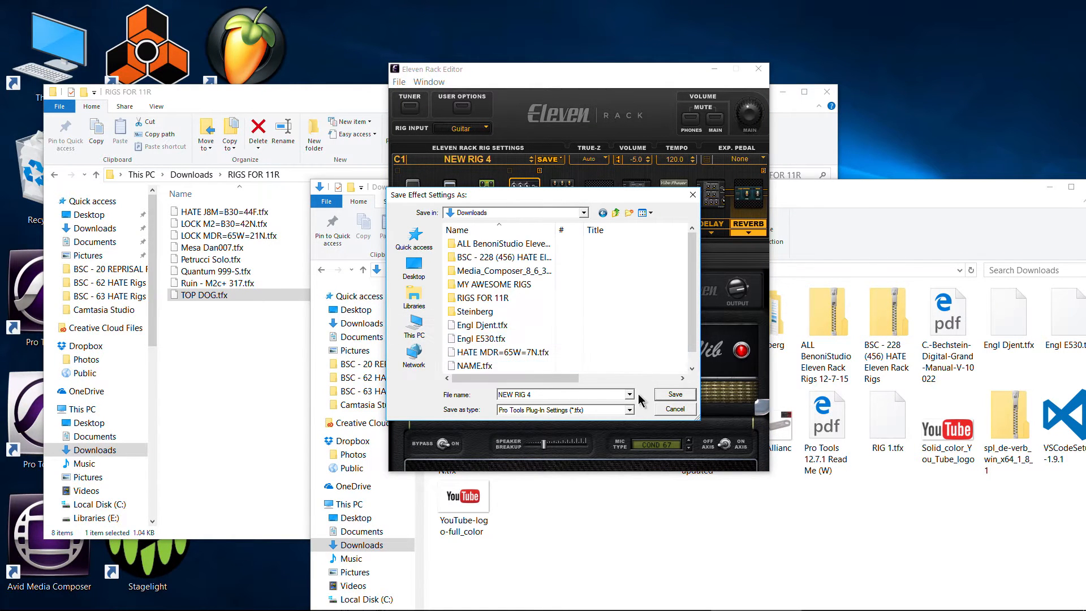
left_click(675, 395)
- Move NEW RIG 4.tfx from Downloads into the RIGS FOR 11R folder and put the Downloads window away
left_click_drag(516, 459, 241, 410)
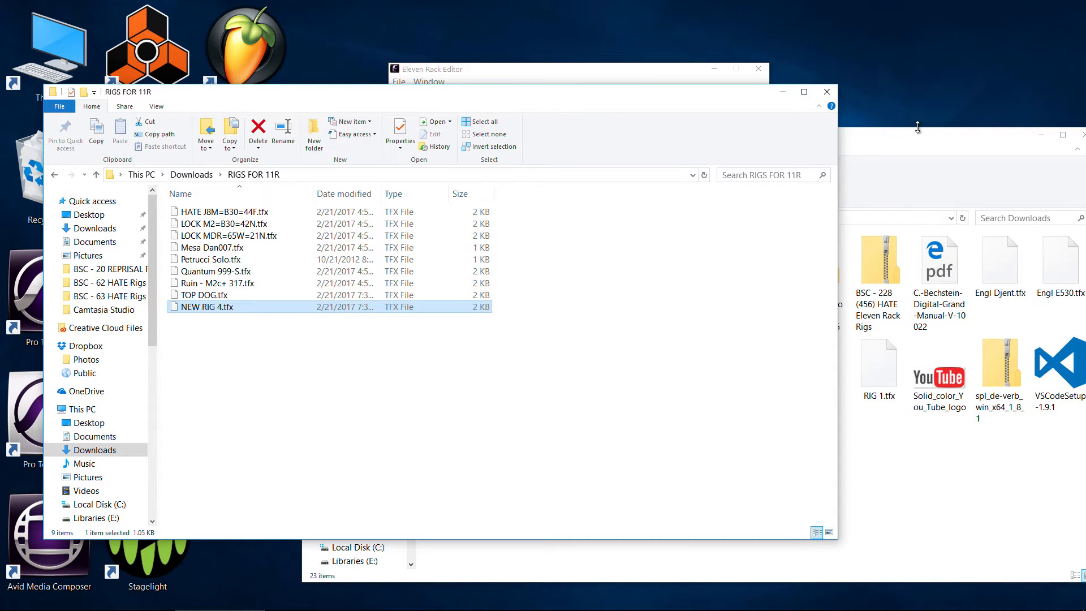
left_click_drag(885, 139, 620, 132)
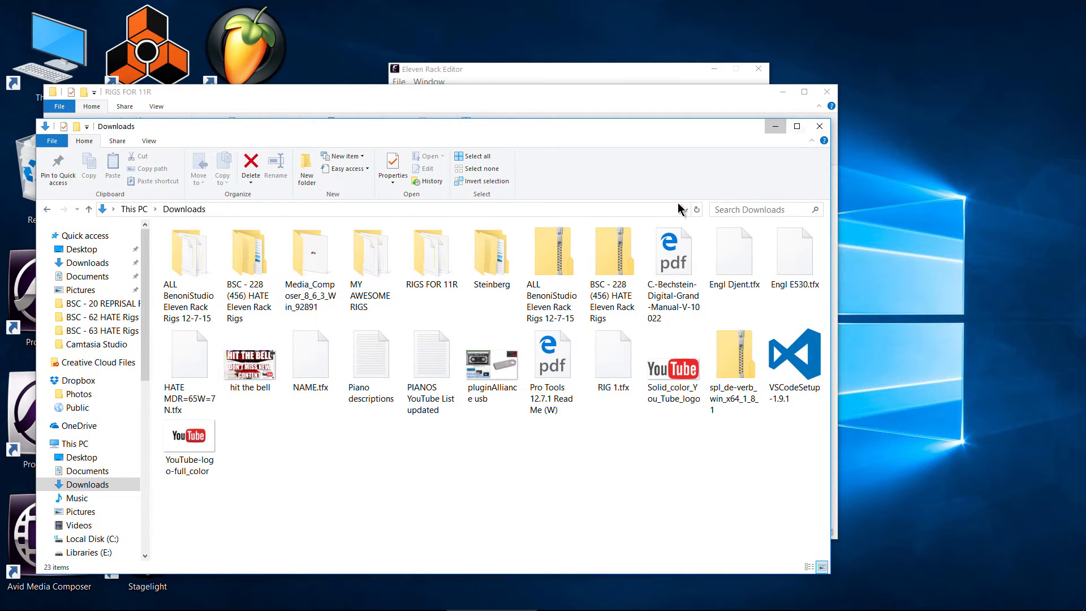
left_click_drag(425, 100, 442, 107)
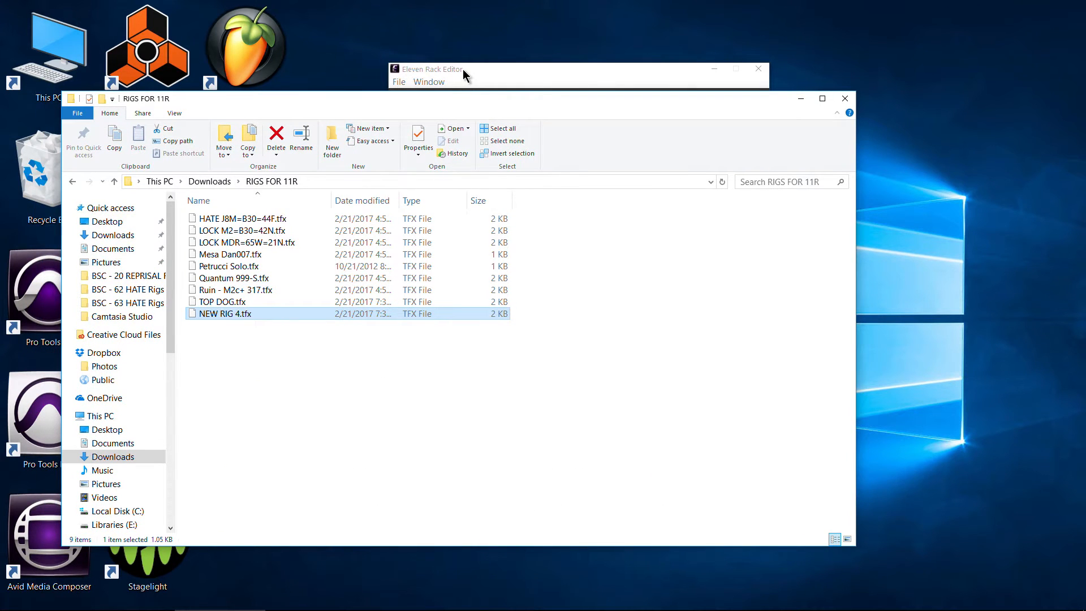
- Return to the Eleven Rack Editor and recall user rig A1, HATE MDR=65W=7N
left_click(463, 69)
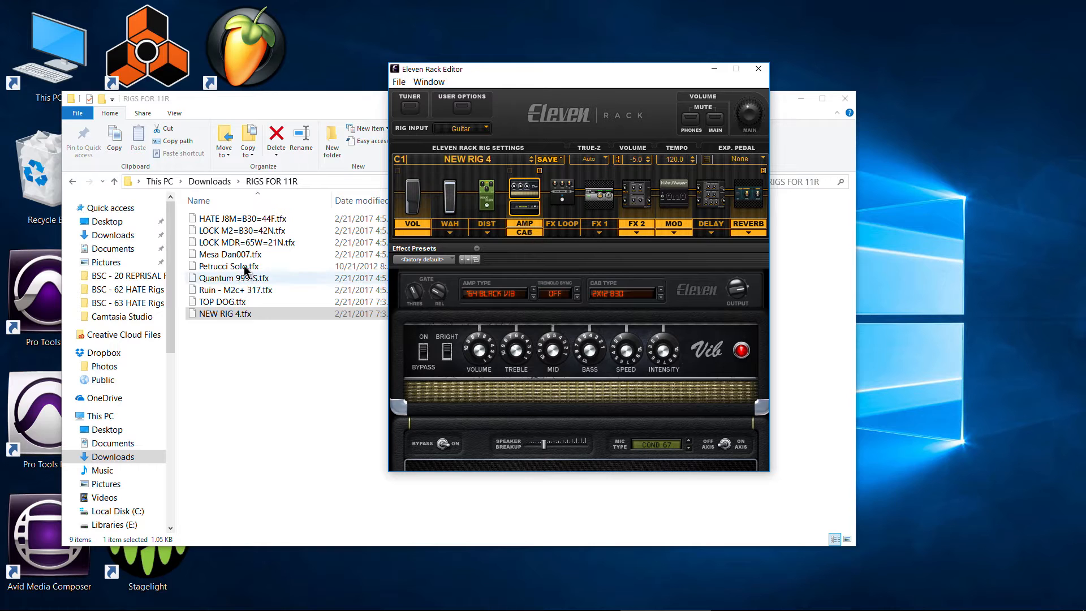
left_click(505, 168)
mouse_move(655, 164)
mouse_move(701, 164)
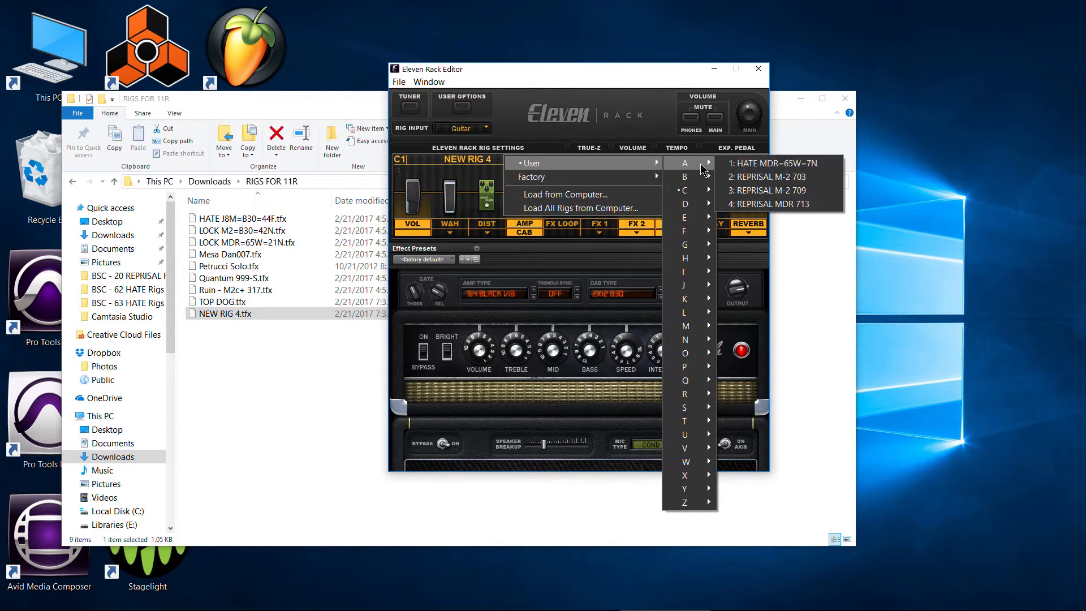
left_click(772, 163)
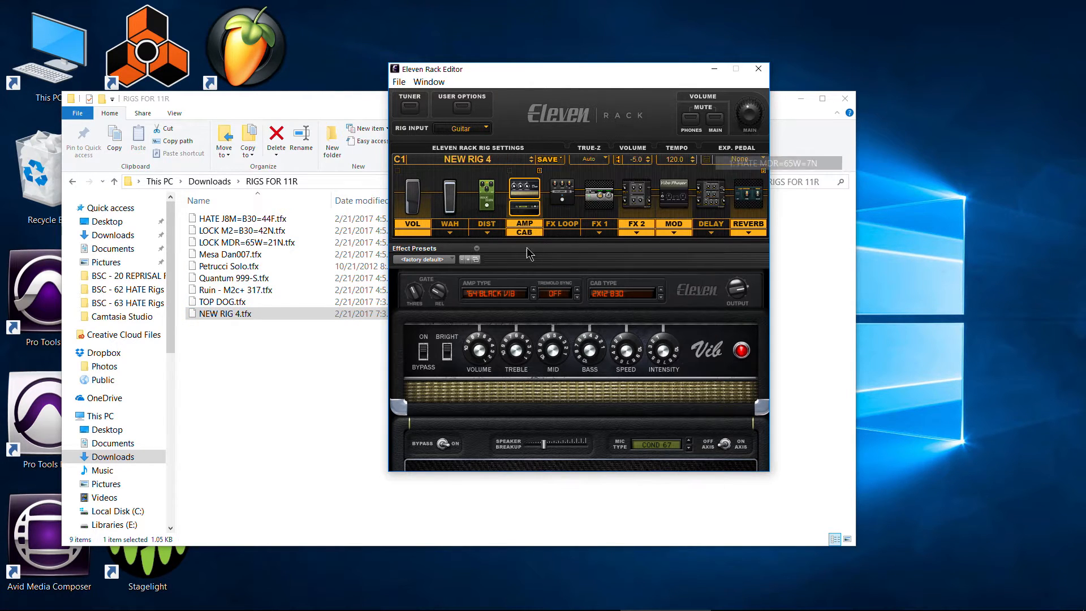
- Load the rig file HATE J8M=B30=44F.tfx from the RIGS FOR 11R folder in Downloads into user slot A1
left_click(546, 160)
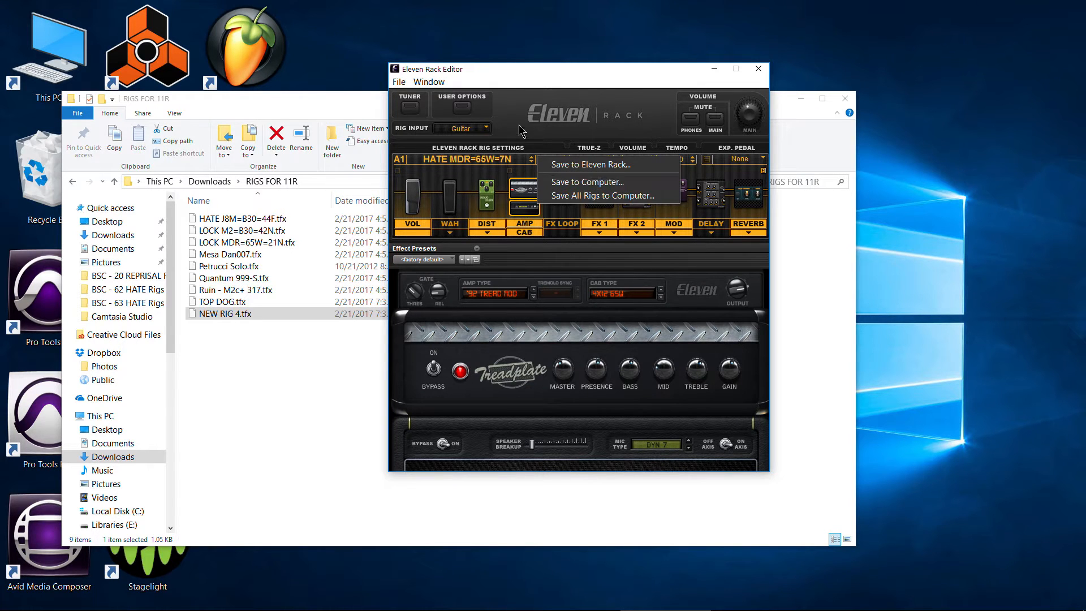
left_click(499, 164)
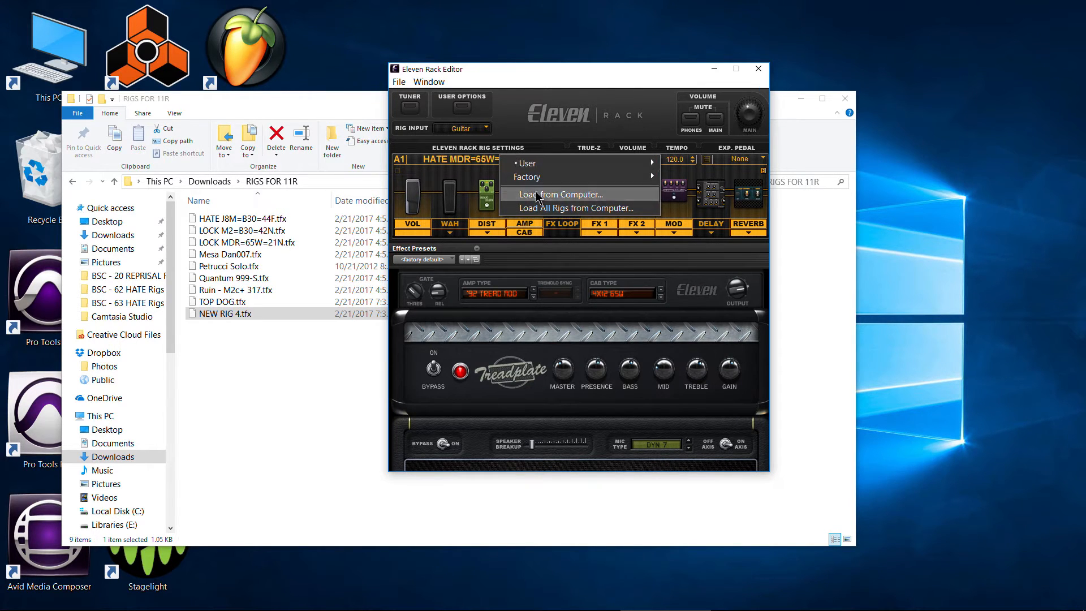
left_click(537, 195)
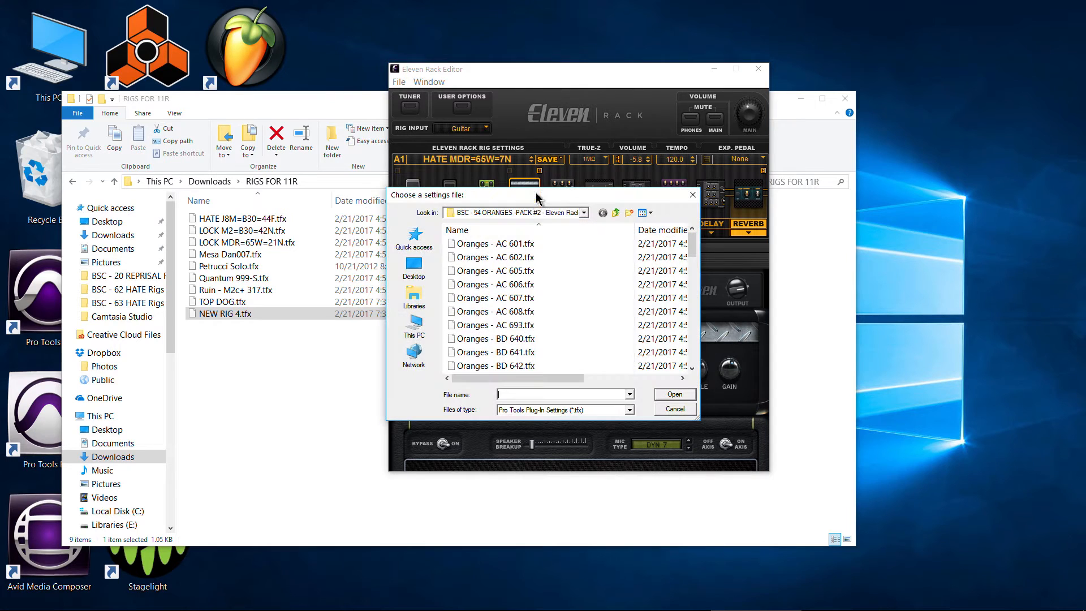
left_click(415, 325)
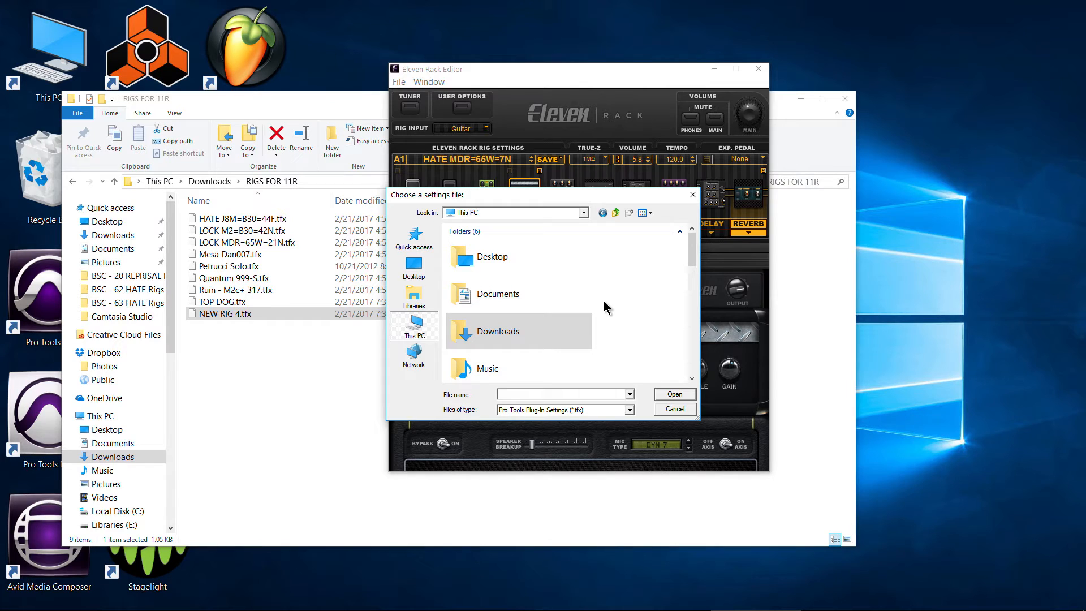
double_click(486, 339)
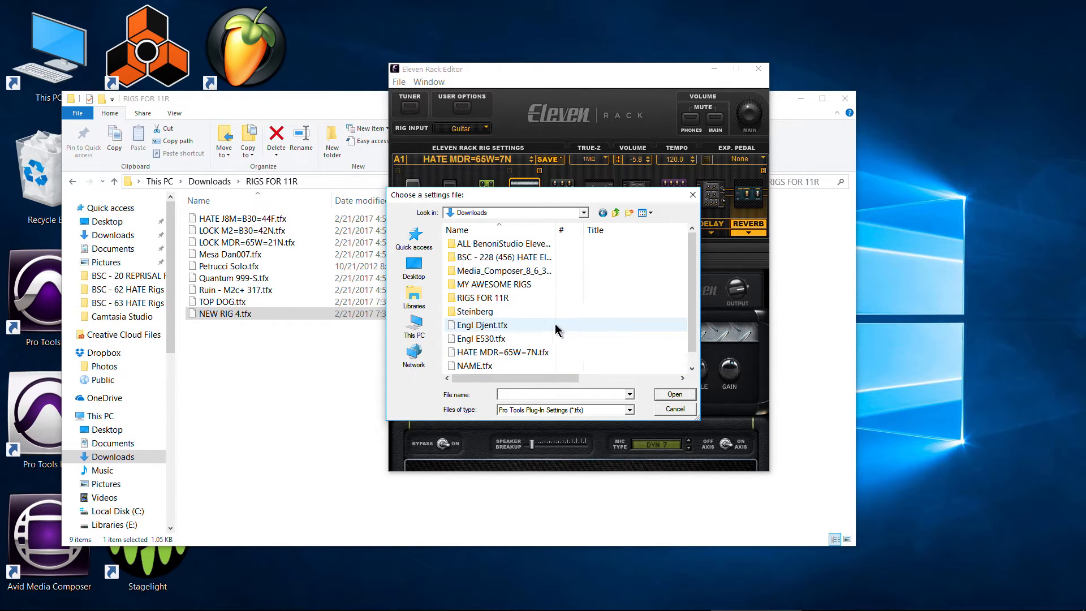
double_click(502, 301)
left_click(504, 244)
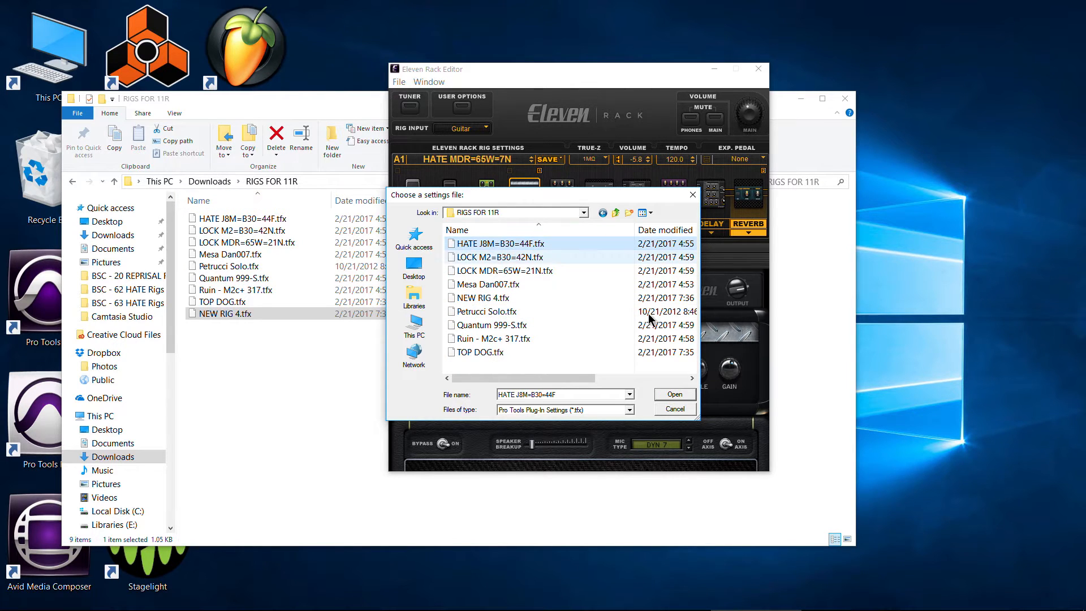
left_click(675, 395)
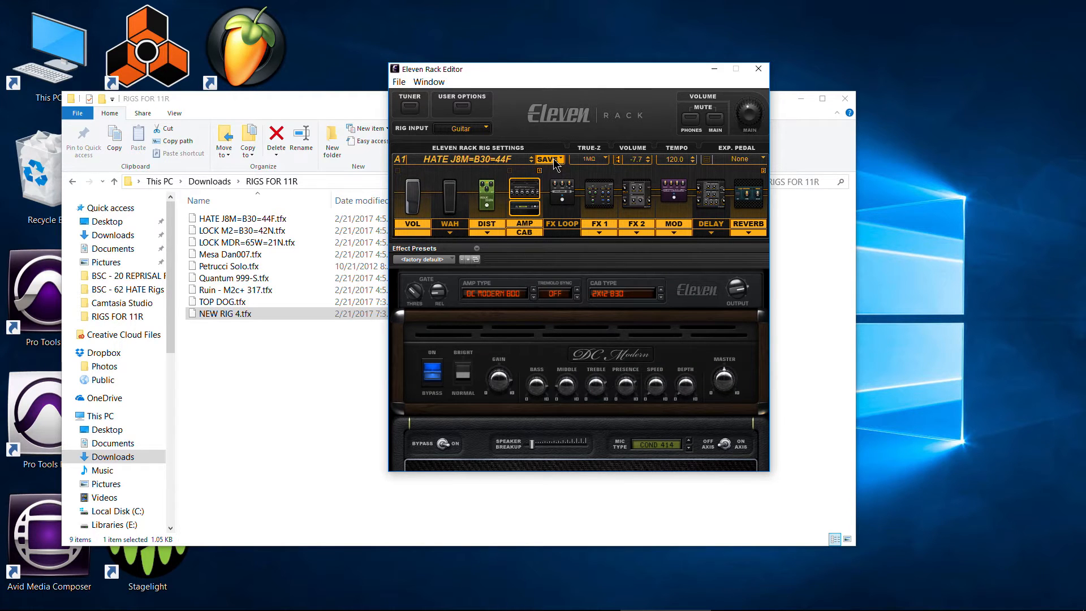
- Save the loaded rig to the Eleven Rack at location A1 under the name HATE J8M=B30=44F
left_click(505, 159)
left_click(536, 115)
left_click(546, 159)
left_click(582, 165)
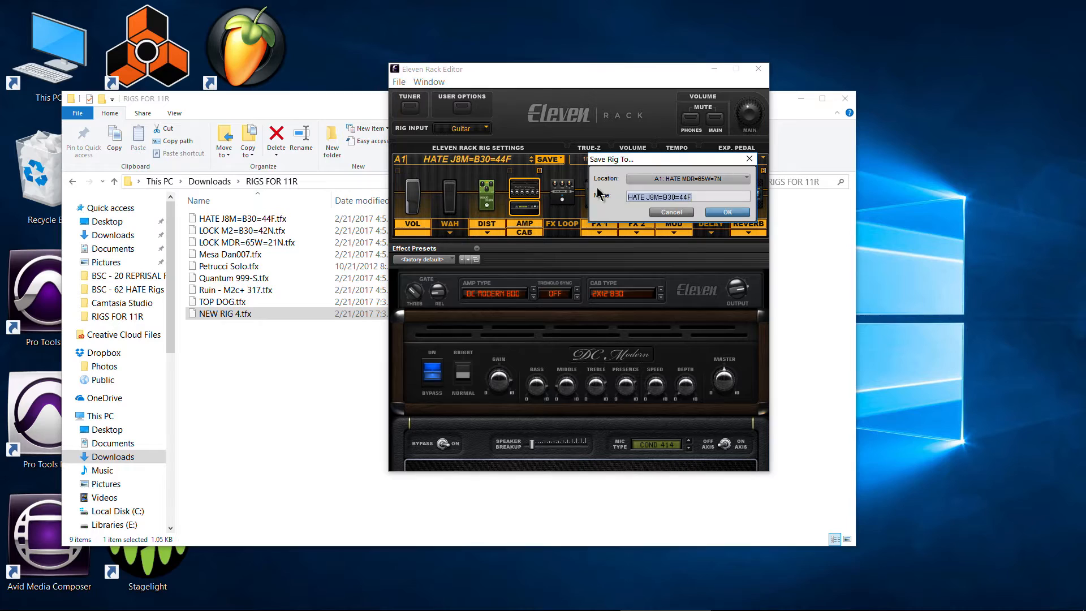
left_click(727, 213)
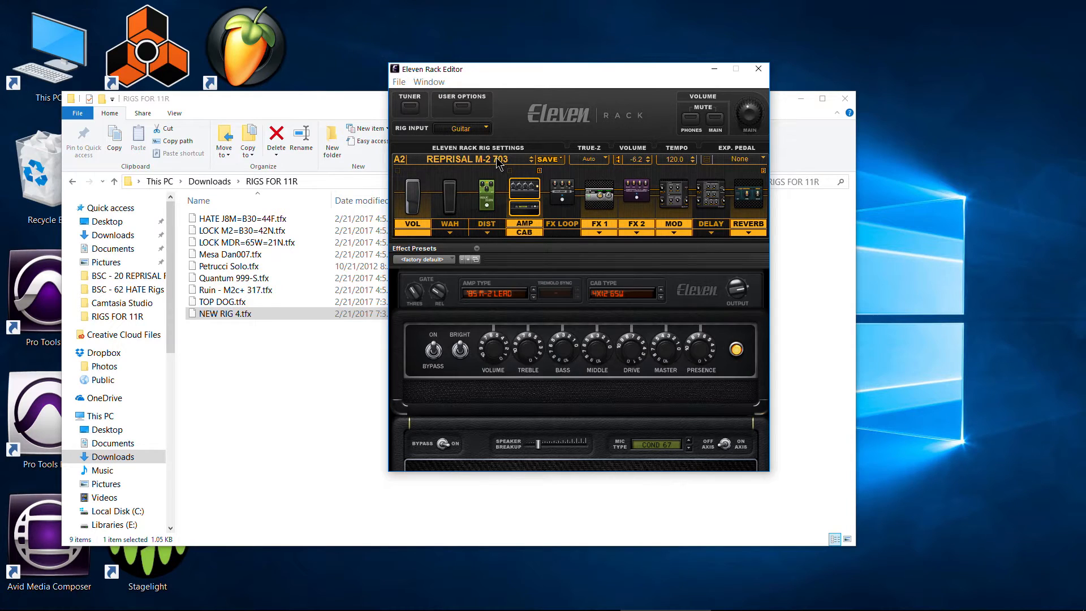
- With user slot A2 active, load LOCK M2=B30=42N.tfx from the RIGS FOR 11R folder
left_click(498, 162)
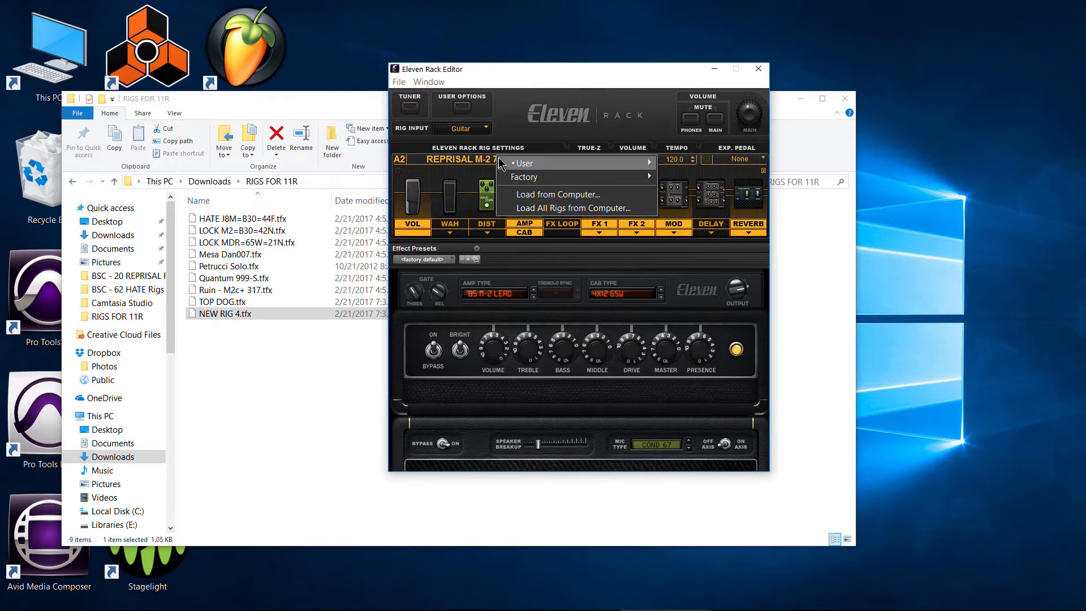
left_click(540, 187)
left_click(518, 257)
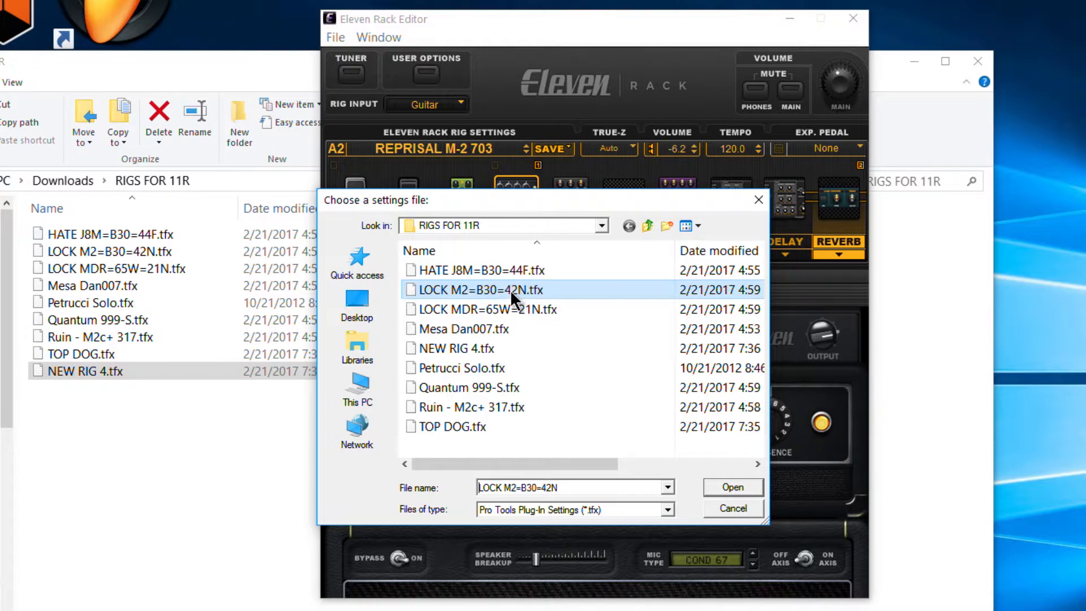
left_click(752, 487)
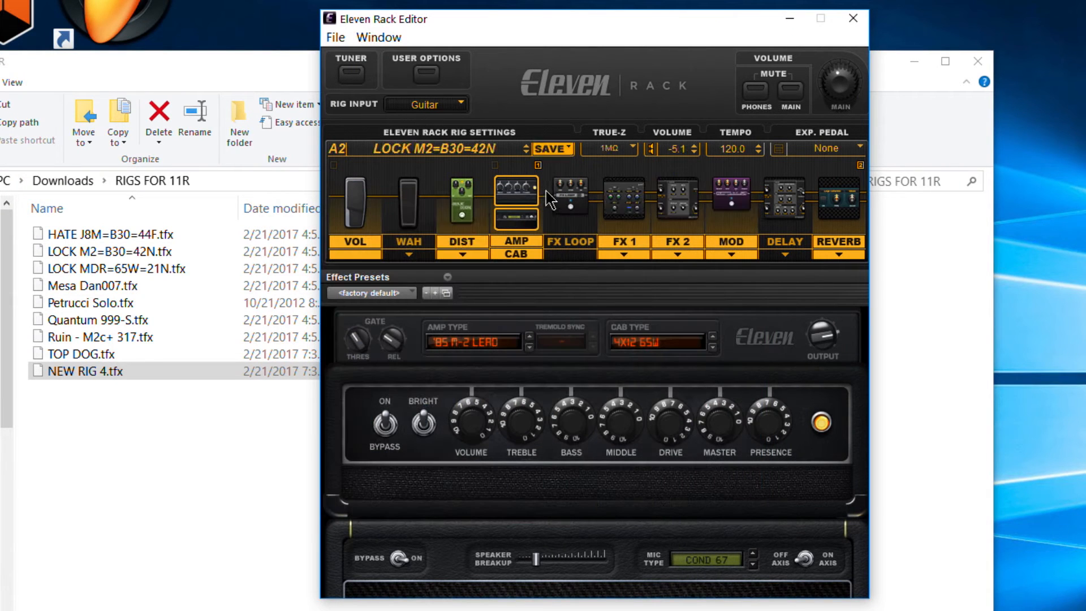
- Save LOCK M2=B30=42N to the Eleven Rack at location A2, keeping its name
left_click(554, 150)
left_click(636, 154)
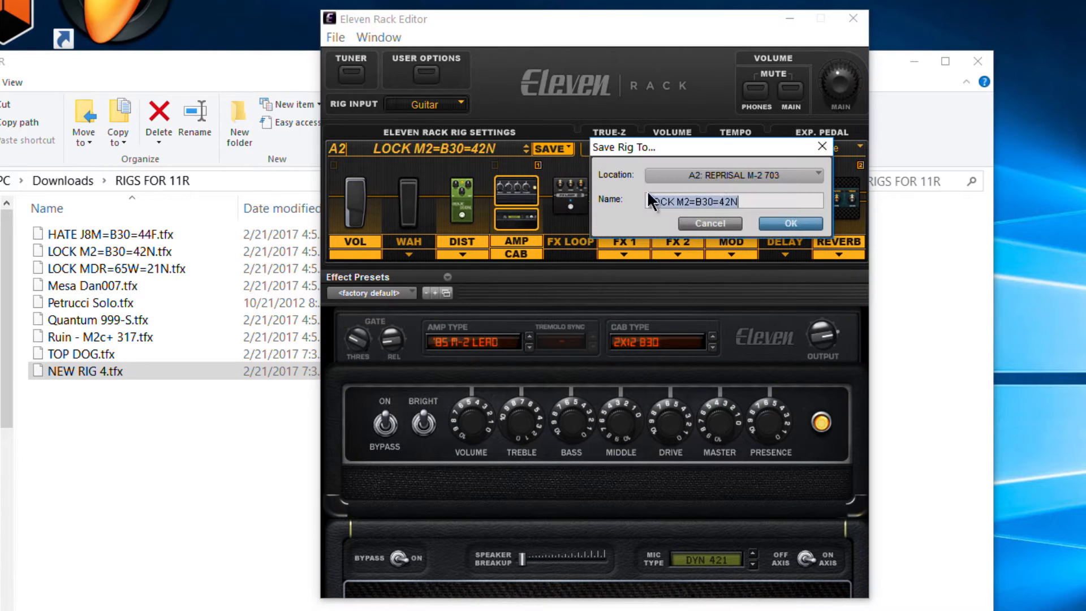
left_click(715, 177)
left_click(645, 171)
left_click(789, 223)
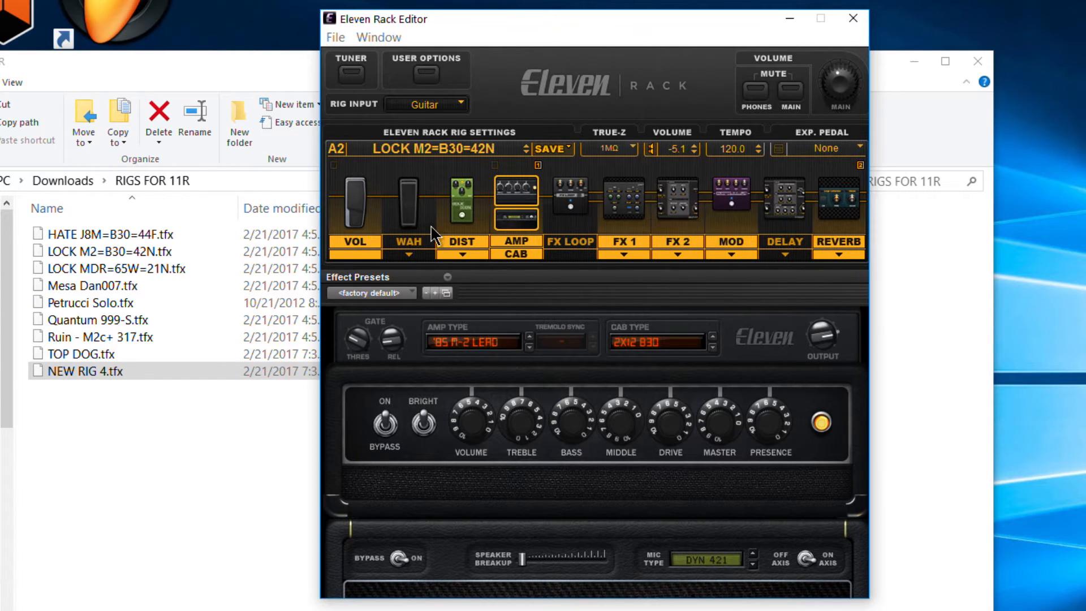
- Advance to user slot A3 and load LOCK MDR=65W=21N.tfx from the RIGS FOR 11R folder
left_click(526, 146)
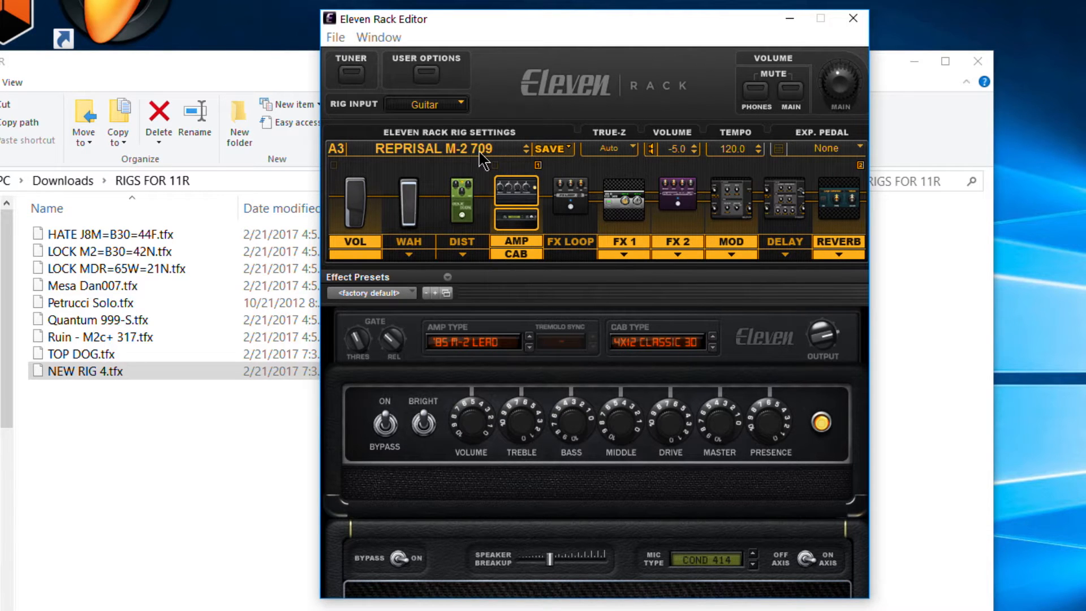
left_click(487, 151)
left_click(567, 199)
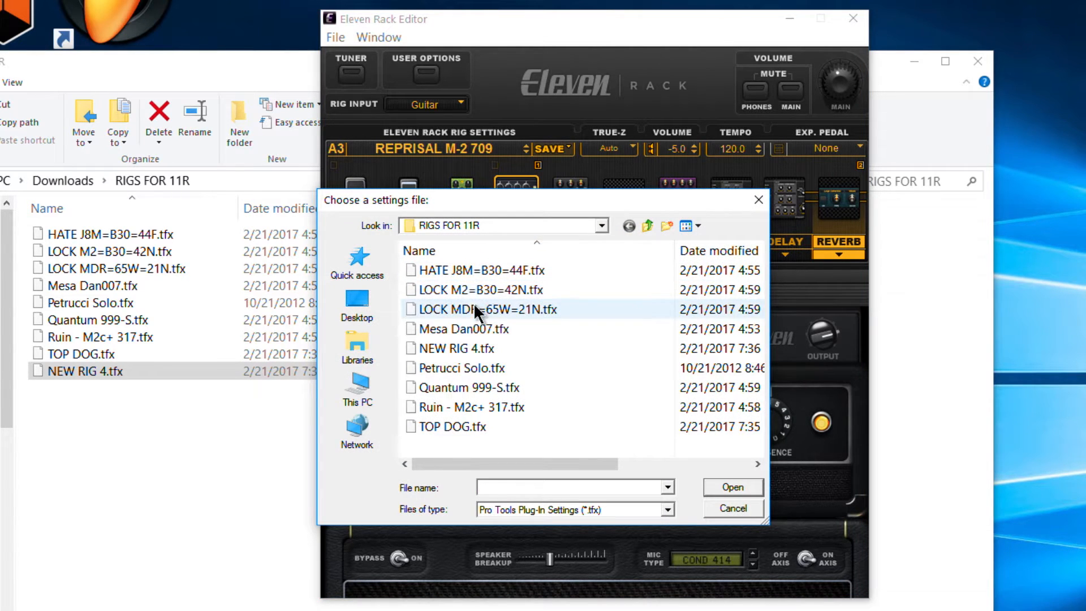
left_click(486, 309)
left_click(734, 488)
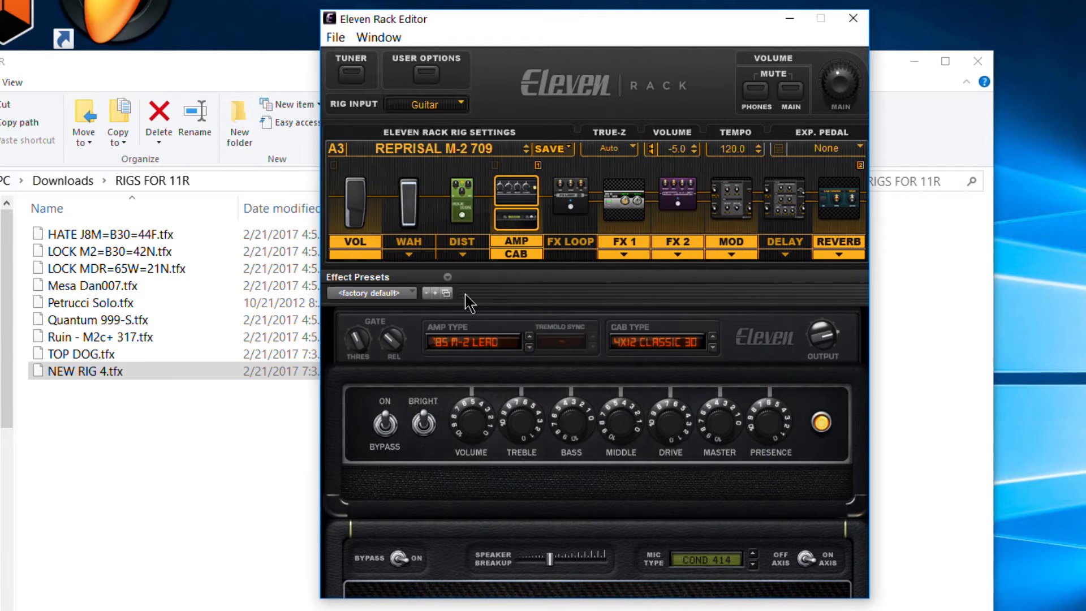
- Save LOCK MDR=65W=21N to the Eleven Rack at location A3, keeping its name
left_click(551, 149)
left_click(571, 151)
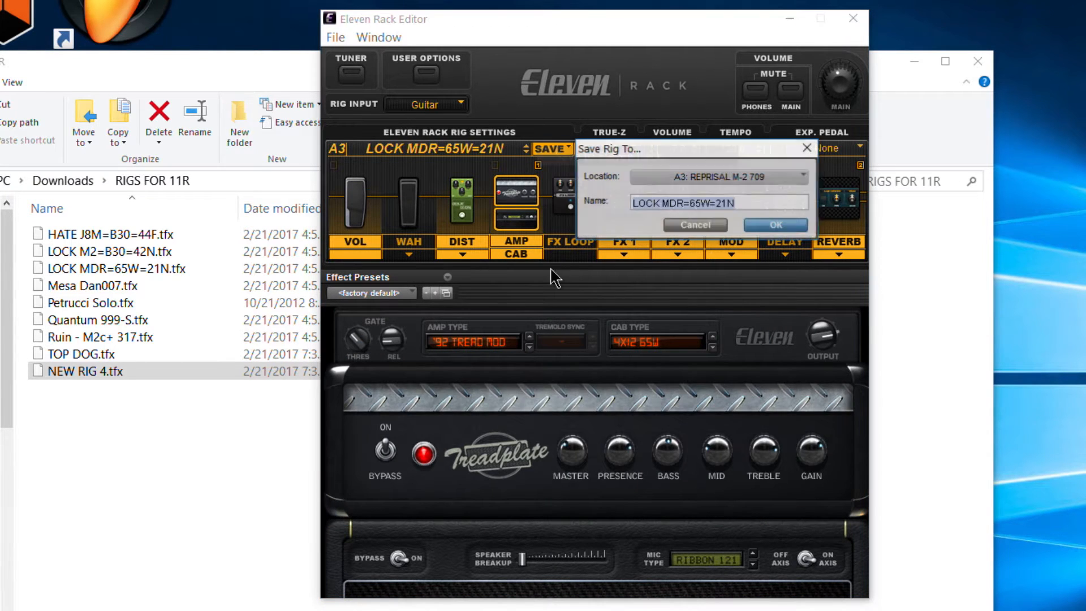
left_click(776, 225)
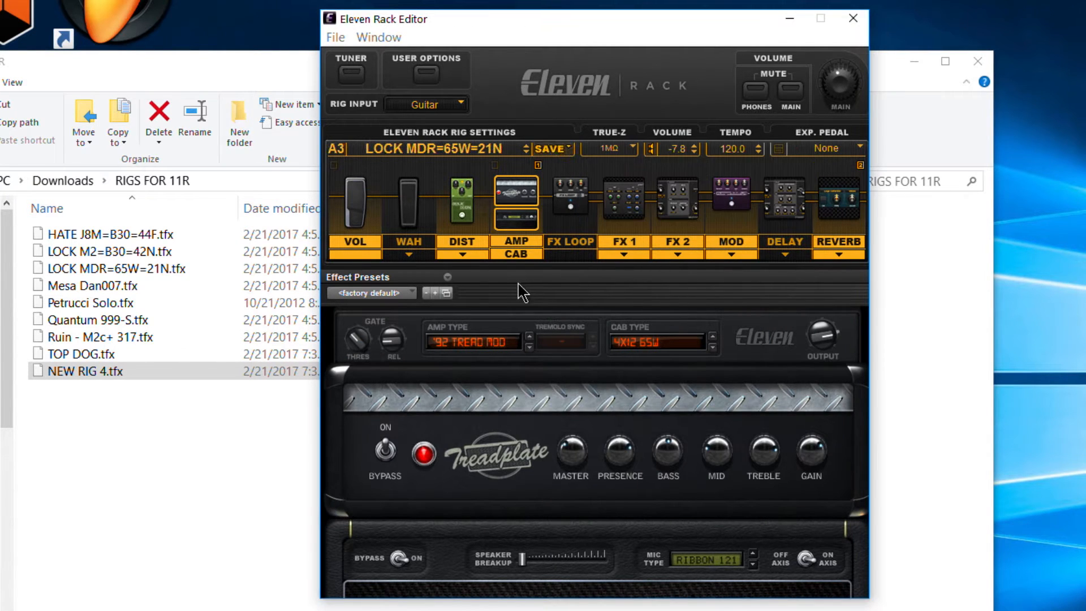
- Load Mesa Dan007.tfx from the RIGS FOR 11R folder into user slot A4
left_click(486, 149)
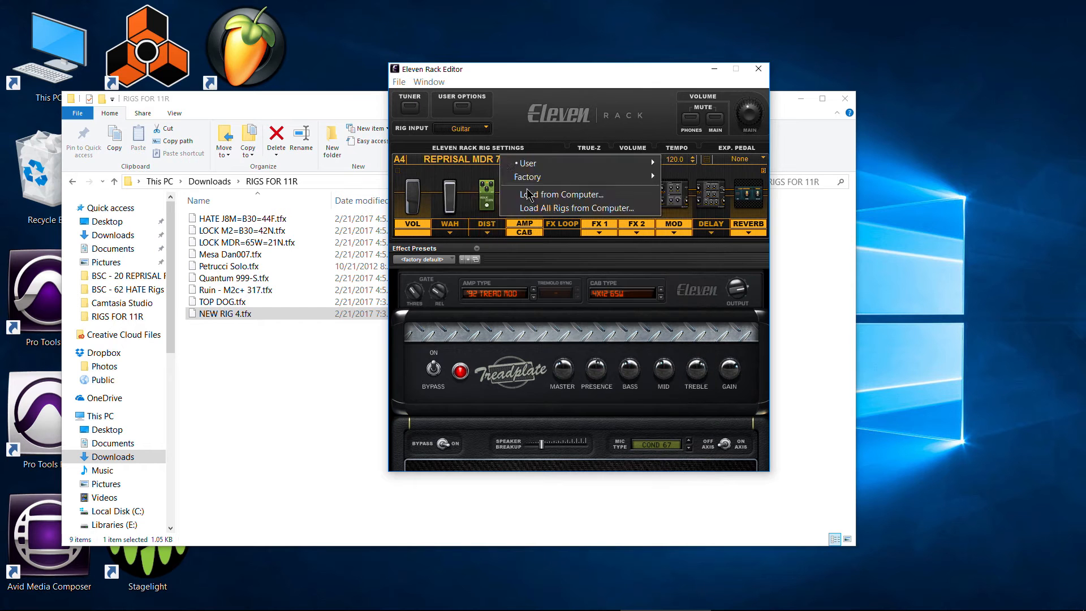
left_click(527, 194)
left_click(489, 284)
left_click(675, 396)
- Load NEW RIG 4.tfx from the RIGS FOR 11R folder into user slot B1 and save it to the Eleven Rack
left_click(479, 149)
mouse_move(518, 164)
left_click(746, 177)
left_click(481, 159)
left_click(558, 195)
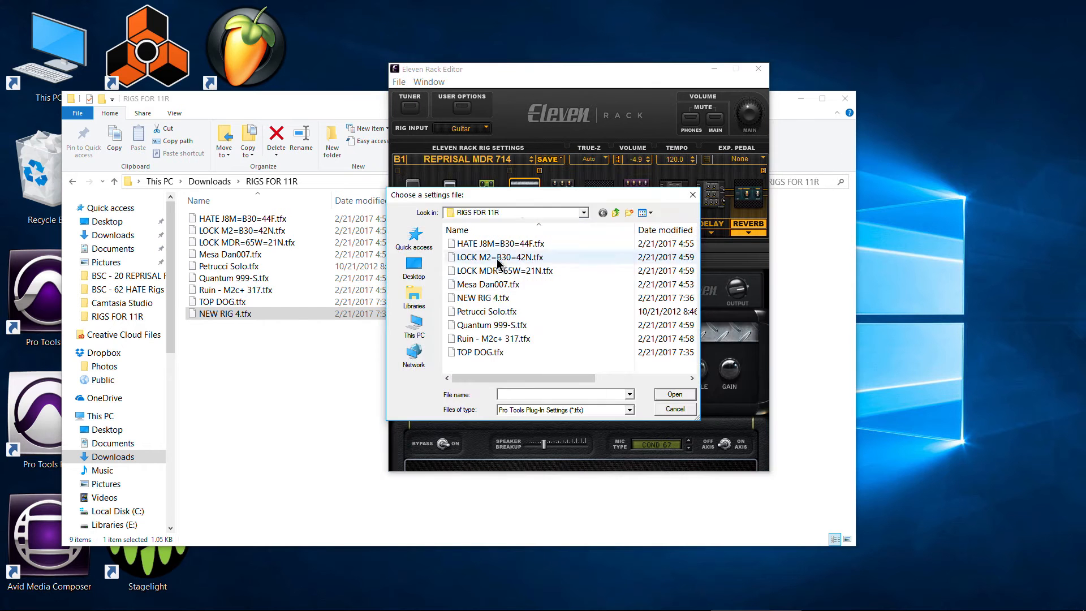
double_click(492, 298)
left_click(551, 160)
- Load Petrucci Solo.tfx from the RIGS FOR 11R folder into user slot B2 and save it to the Eleven Rack
left_click(531, 162)
left_click(481, 159)
left_click(558, 194)
double_click(496, 312)
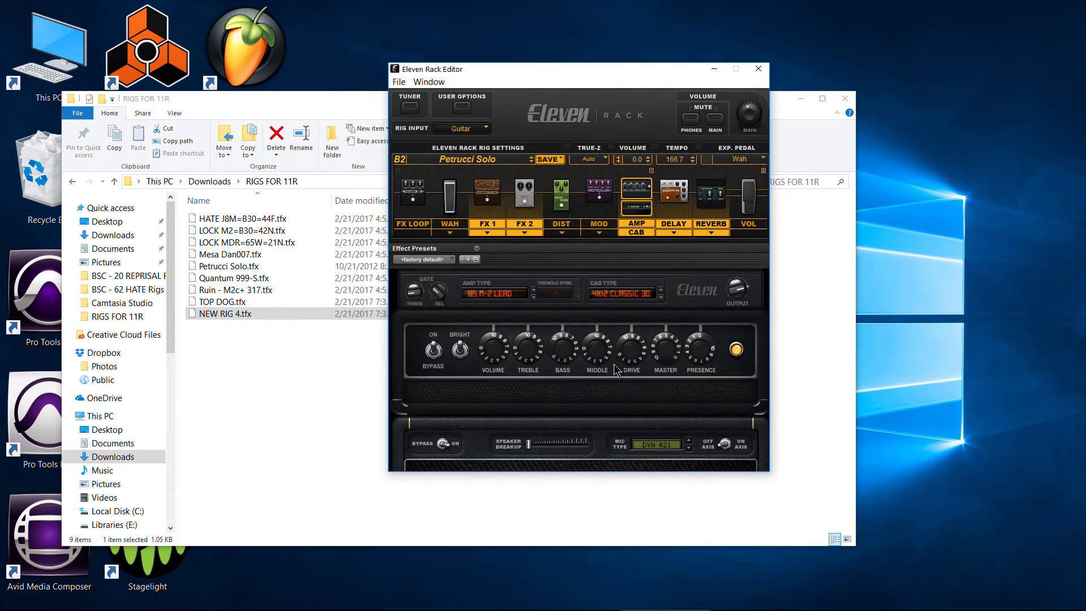
left_click(547, 160)
left_click(571, 166)
- Load Quantum 999-S.tfx from the RIGS FOR 11R folder and save it to the Eleven Rack at location B3
left_click(482, 159)
left_click(558, 194)
double_click(506, 325)
left_click(548, 160)
left_click(573, 179)
left_click(668, 178)
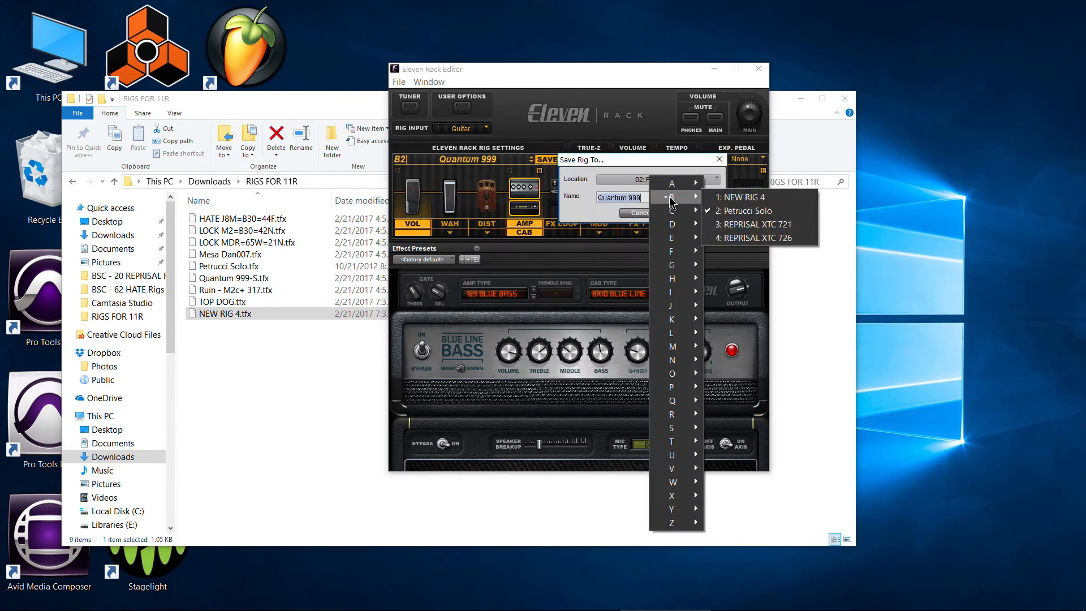
left_click(756, 223)
- Load Ruin - M2c+ 317.tfx into user slot B4 and save it there on the Eleven Rack under its own name
left_click(482, 159)
left_click(750, 216)
left_click(558, 194)
left_click(493, 339)
left_click(682, 396)
left_click(549, 160)
left_click(572, 179)
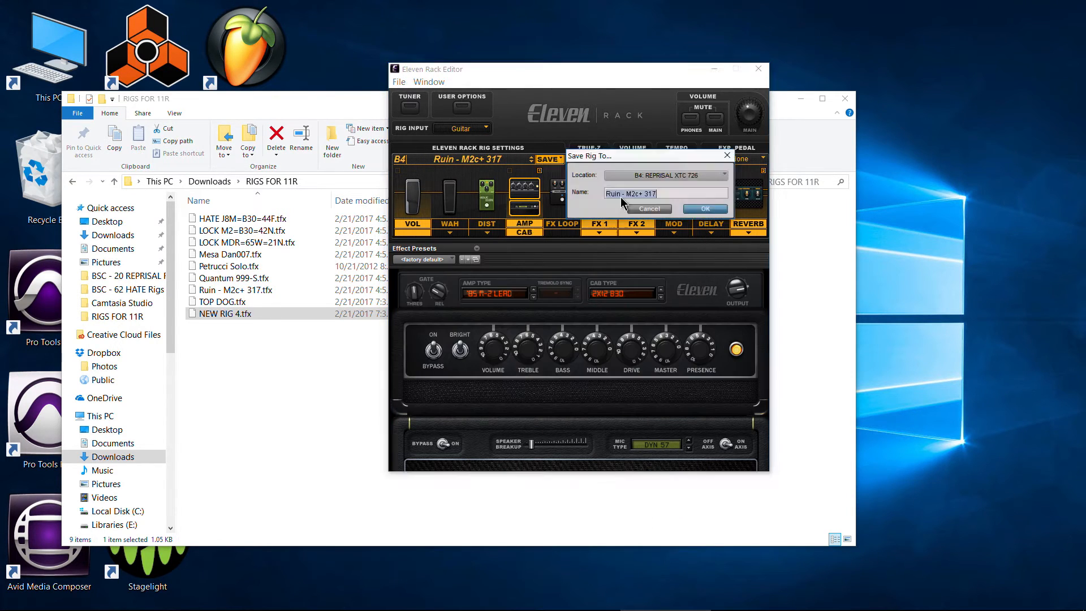
left_click(704, 209)
- Load TOP DOG.tfx from the RIGS FOR 11R folder into user slot C1
left_click(483, 159)
left_click(557, 195)
left_click(487, 353)
left_click(682, 396)
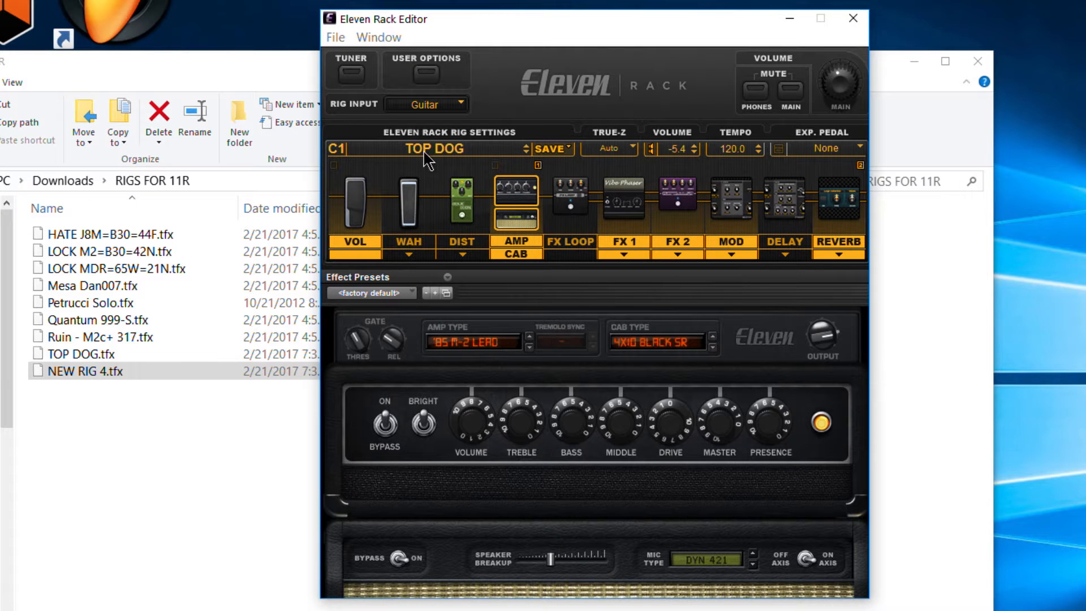
- Select all the rig files in the RIGS FOR 11R folder, then return to the Eleven Rack Editor
left_click(461, 158)
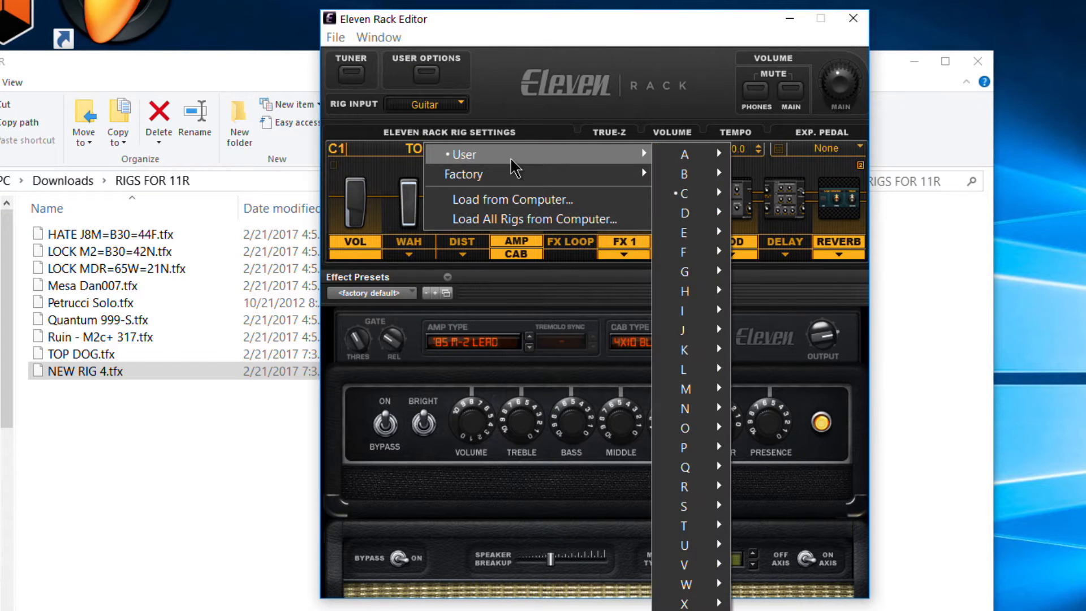
left_click(65, 430)
left_click_drag(66, 425, 164, 237)
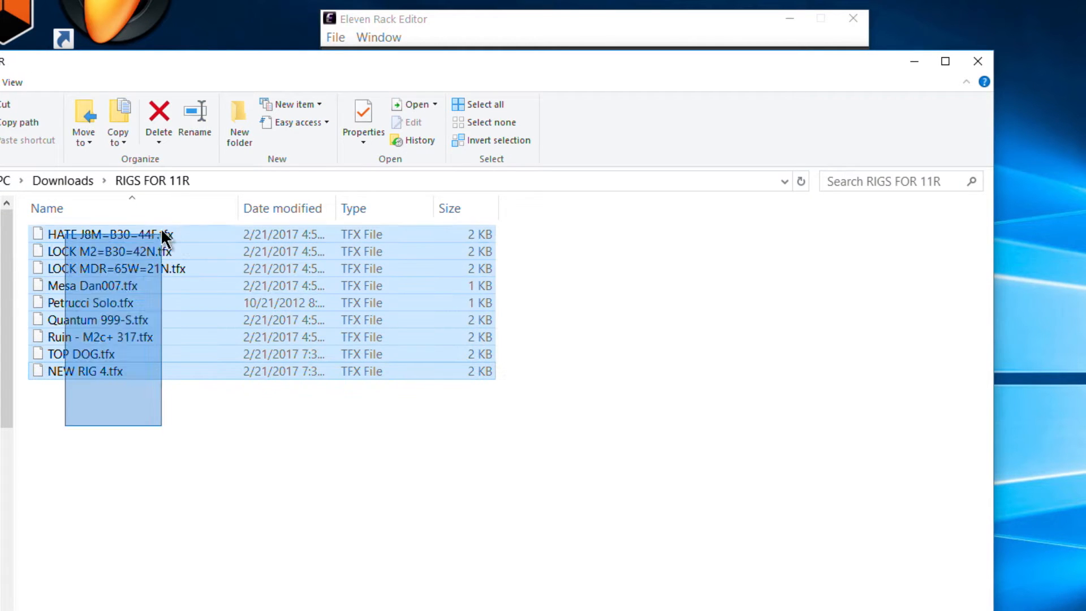
left_click(427, 22)
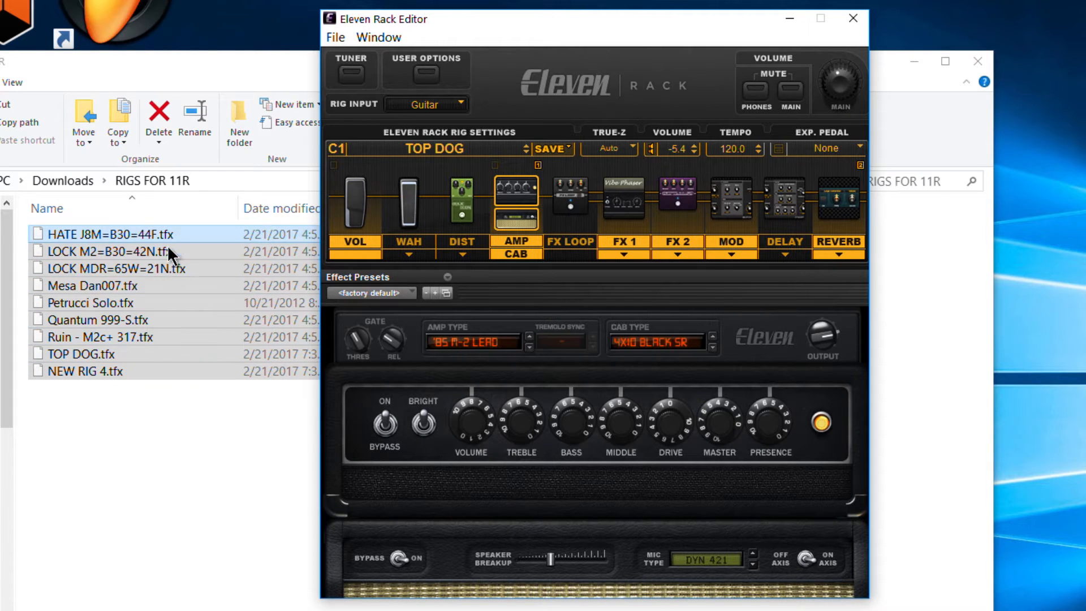
- Review the rigs stored in user banks A to C without recalling any of them
left_click(440, 161)
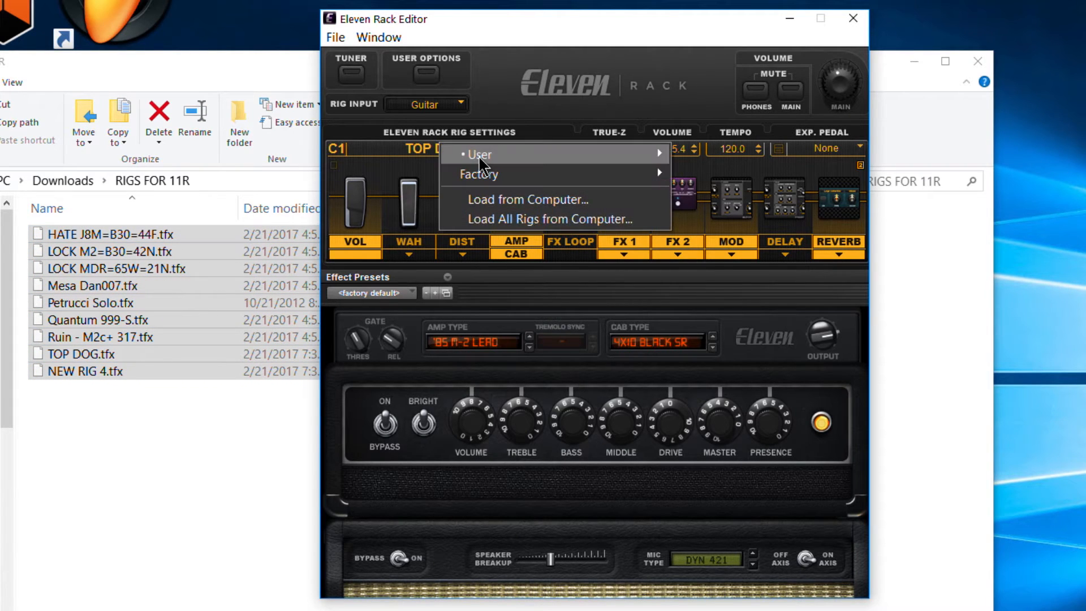
mouse_move(650, 155)
mouse_move(703, 156)
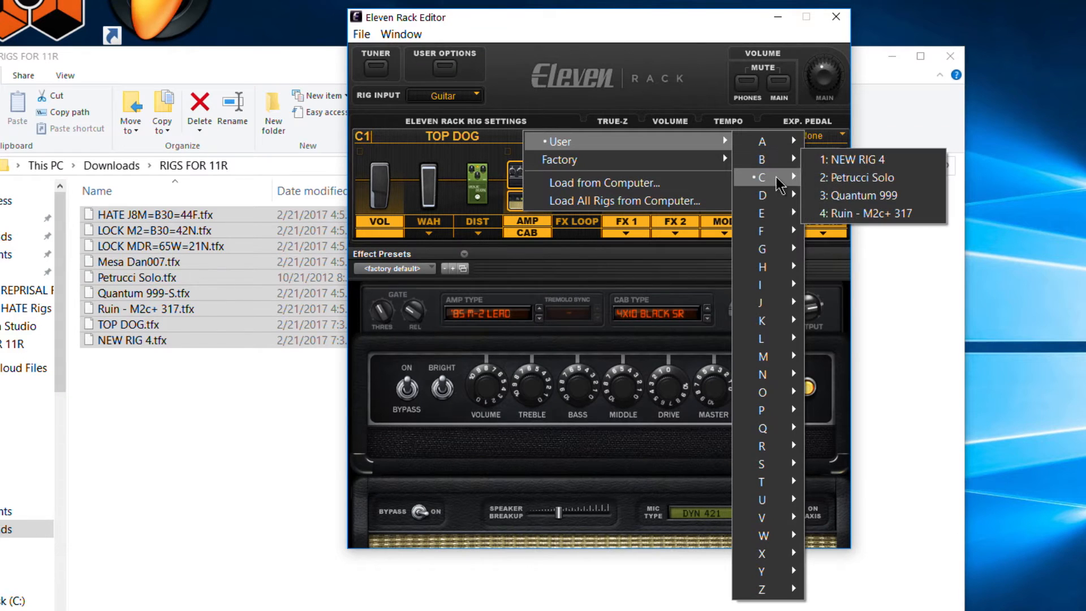
mouse_move(779, 181)
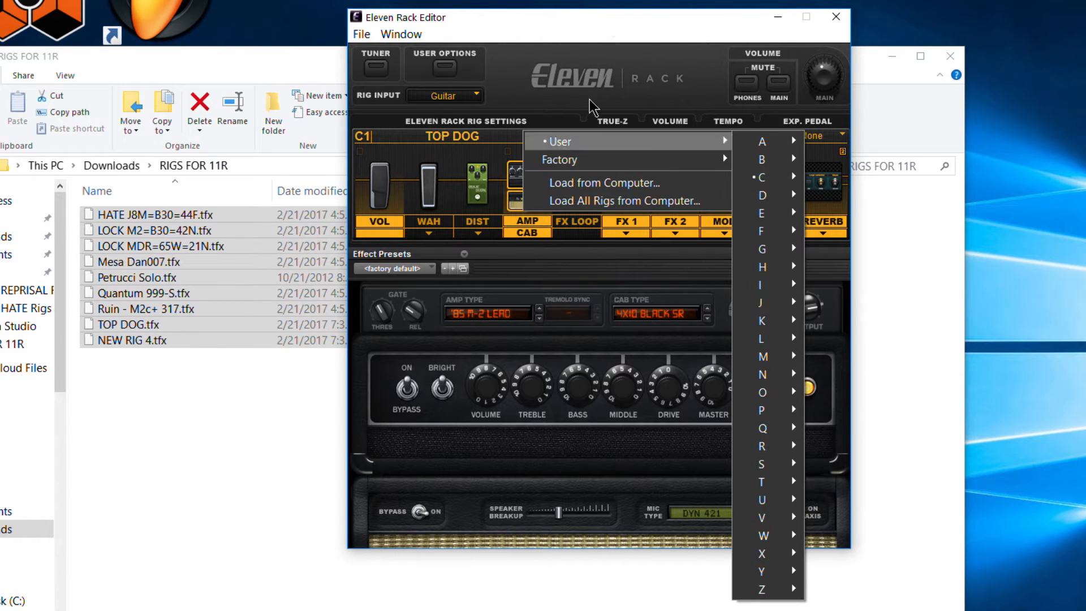
left_click(586, 118)
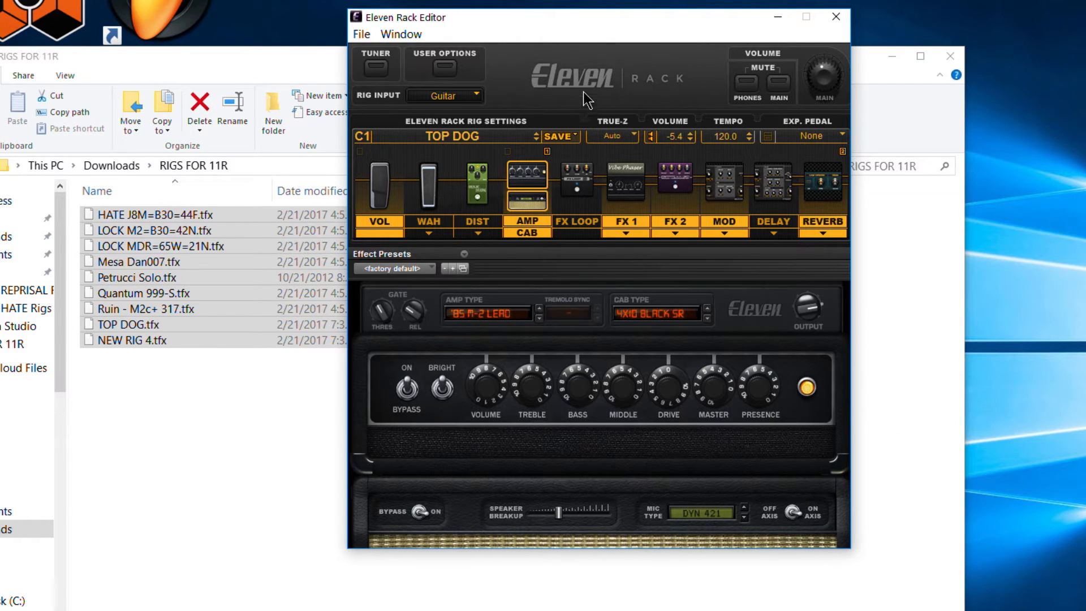
- Recall HATE J8M=B30=44F from user slot A1 and save all rigs to the computer in Downloads as MY CUSTOM SET
left_click(462, 136)
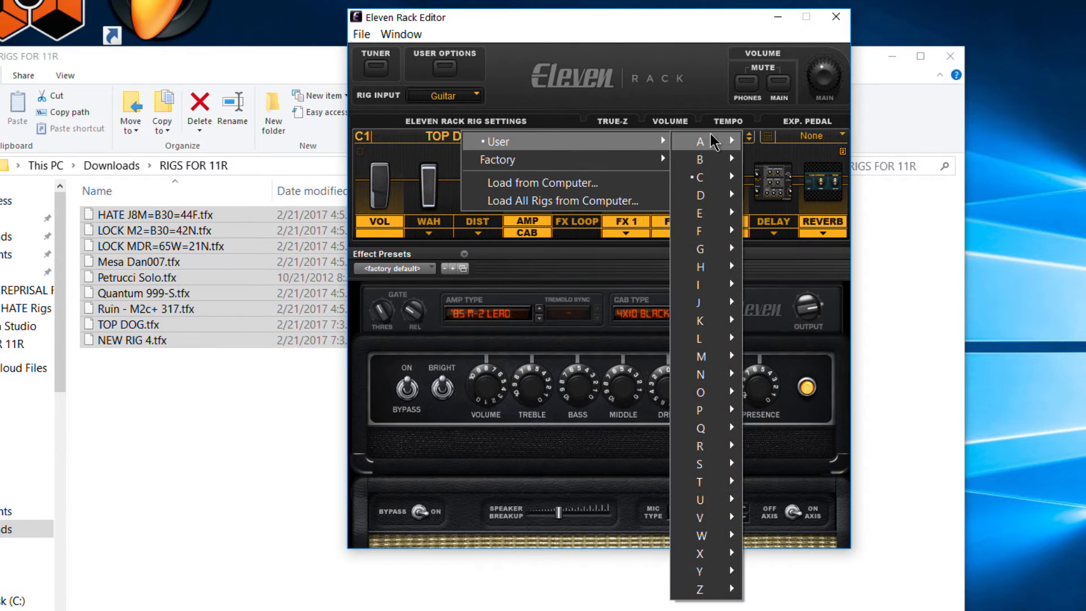
left_click(792, 141)
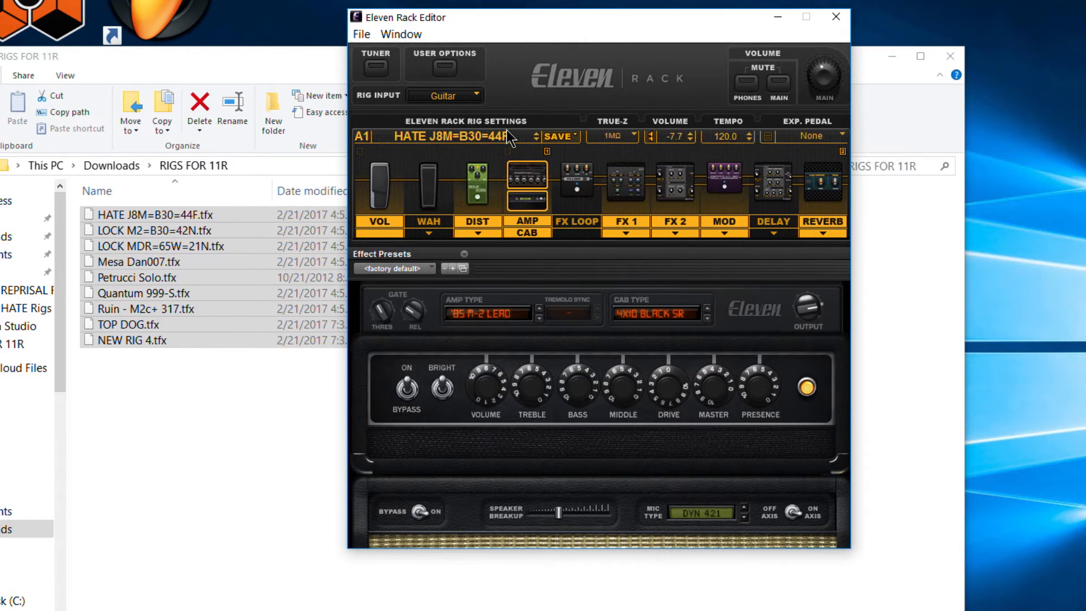
left_click(551, 138)
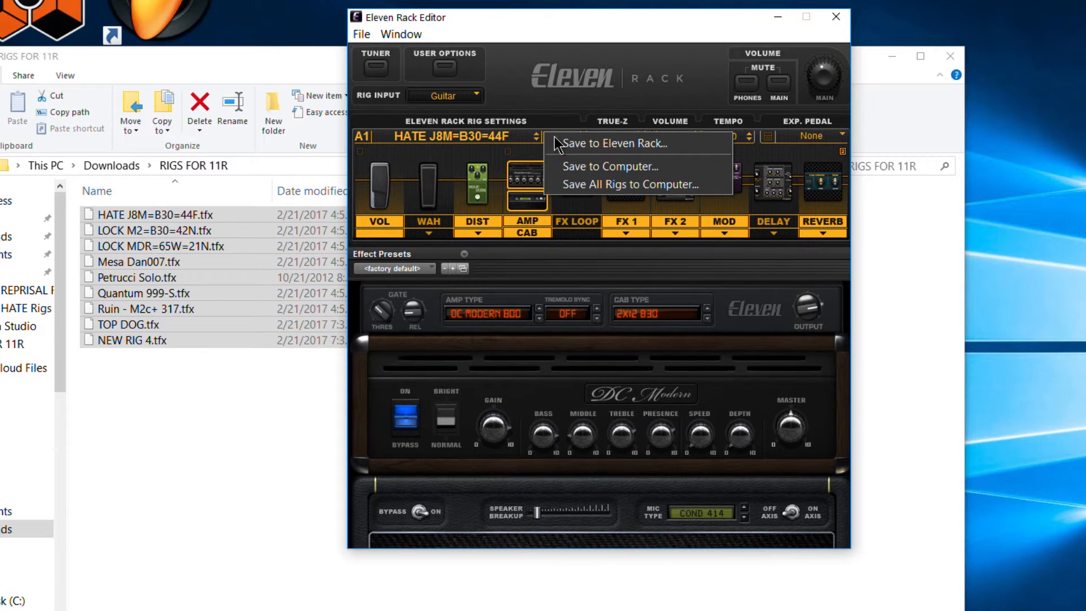
left_click(599, 184)
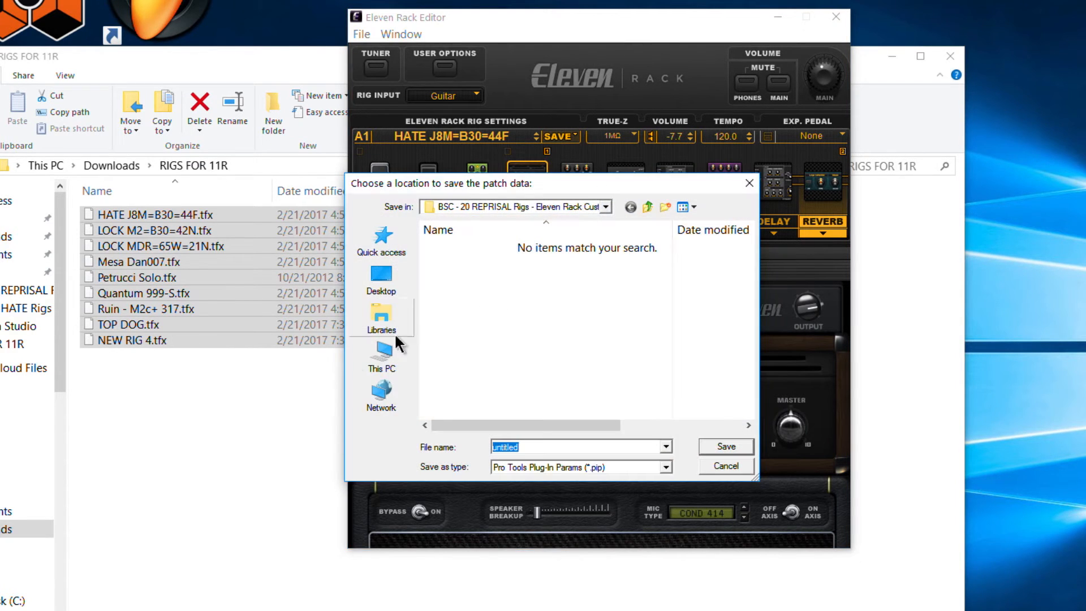
left_click(384, 356)
double_click(510, 365)
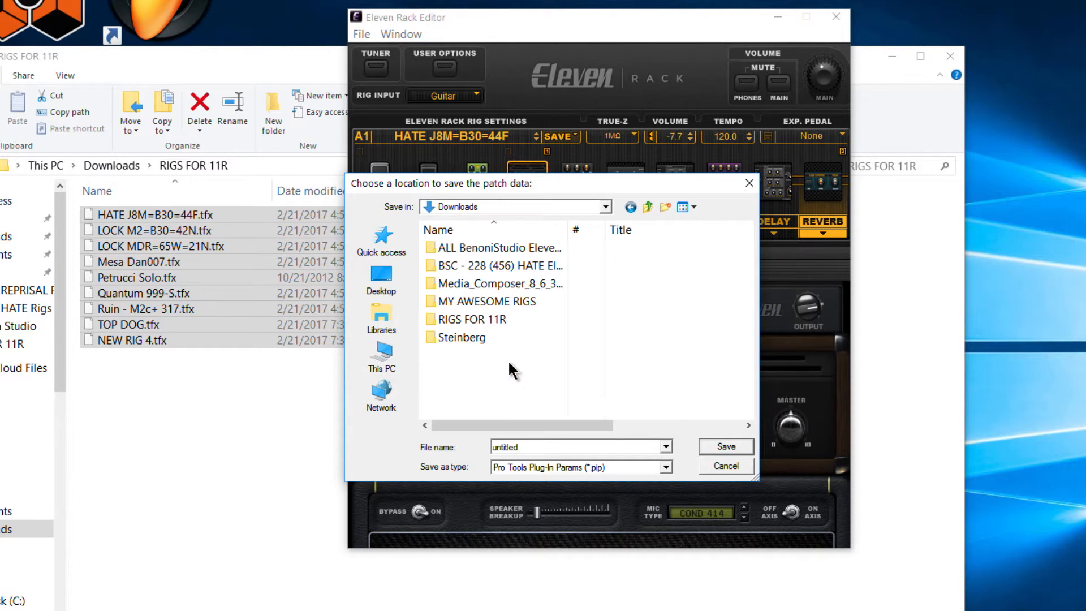
double_click(576, 445)
type("MY CUSTOM SET")
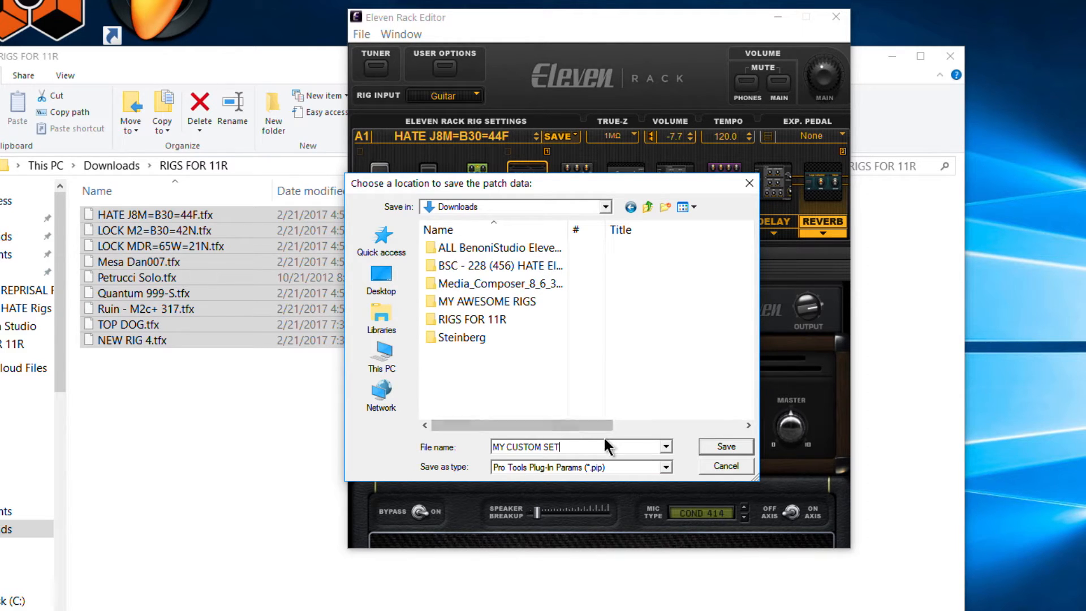
left_click(727, 446)
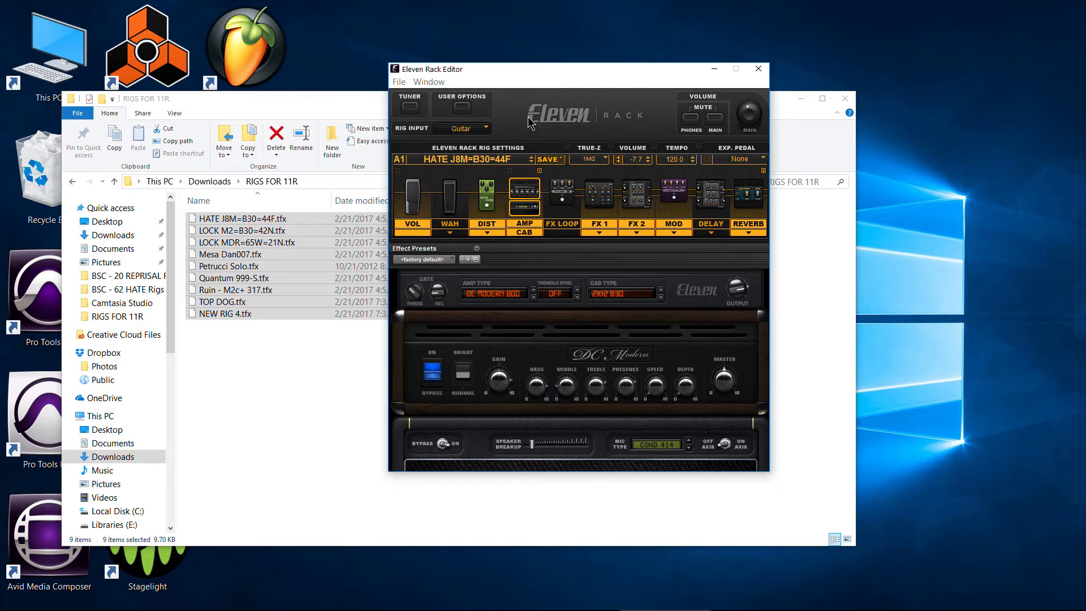
- Switch to File Explorer and open the MY CUSTOM SET folder in Downloads
left_click(266, 97)
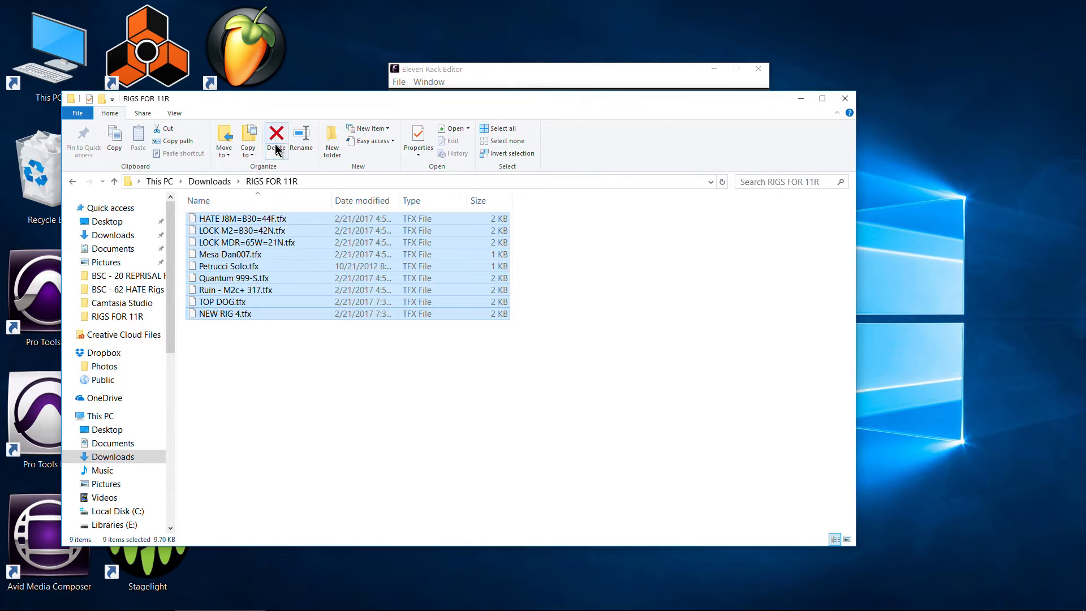
left_click(219, 182)
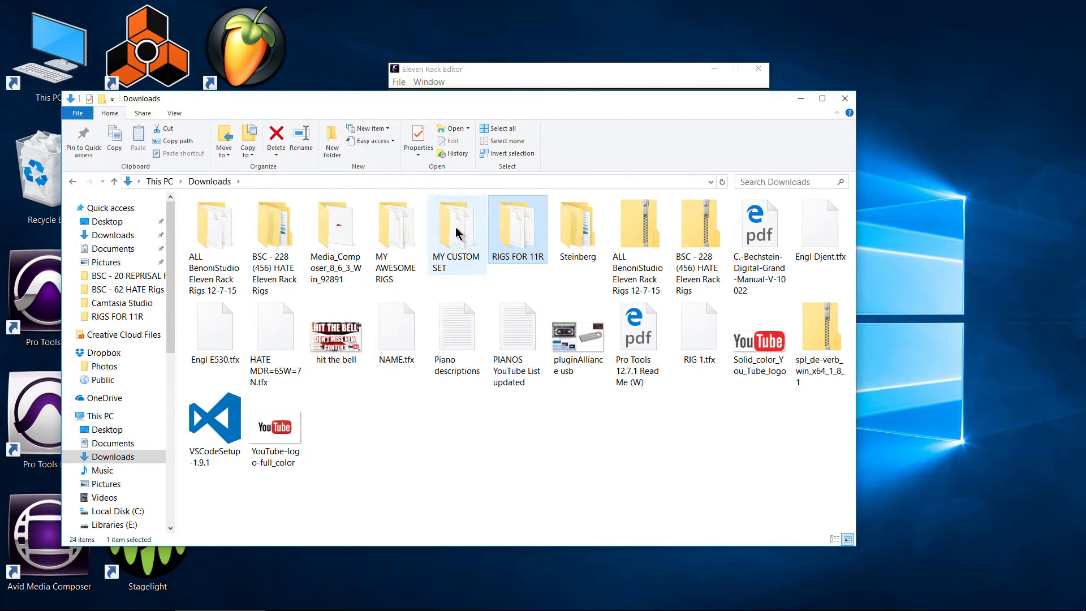
double_click(450, 263)
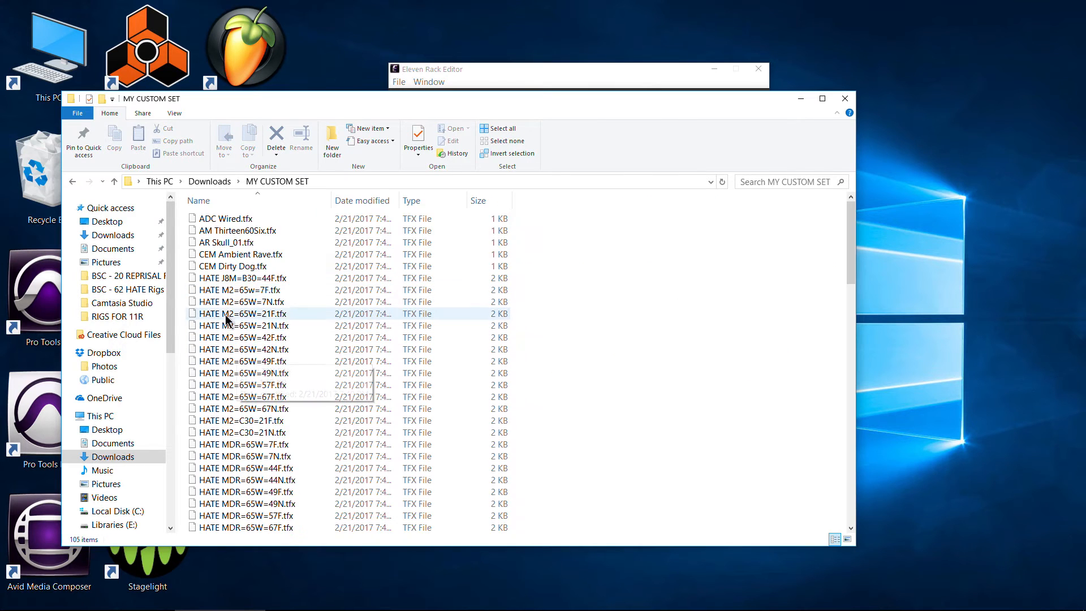
- Look through the exported rig files in MY CUSTOM SET, highlighting the REPRISAL and WAR-DR rigs
scroll(236, 317, "down", 12)
scroll(248, 362, "down", 5)
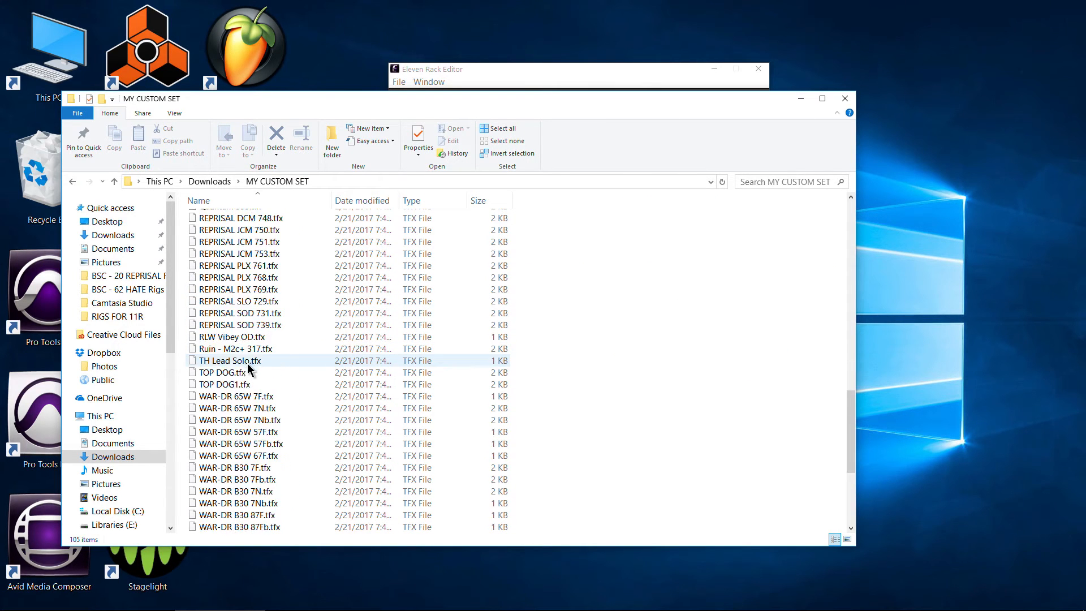
scroll(246, 362, "up", 2)
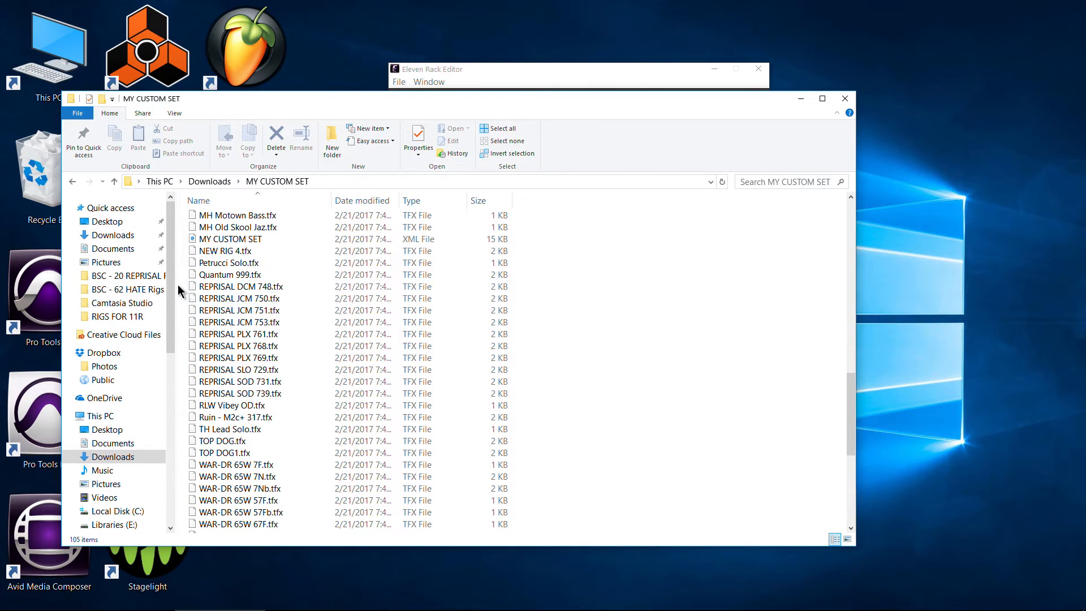
left_click_drag(180, 286, 259, 421)
scroll(253, 358, "down", 3)
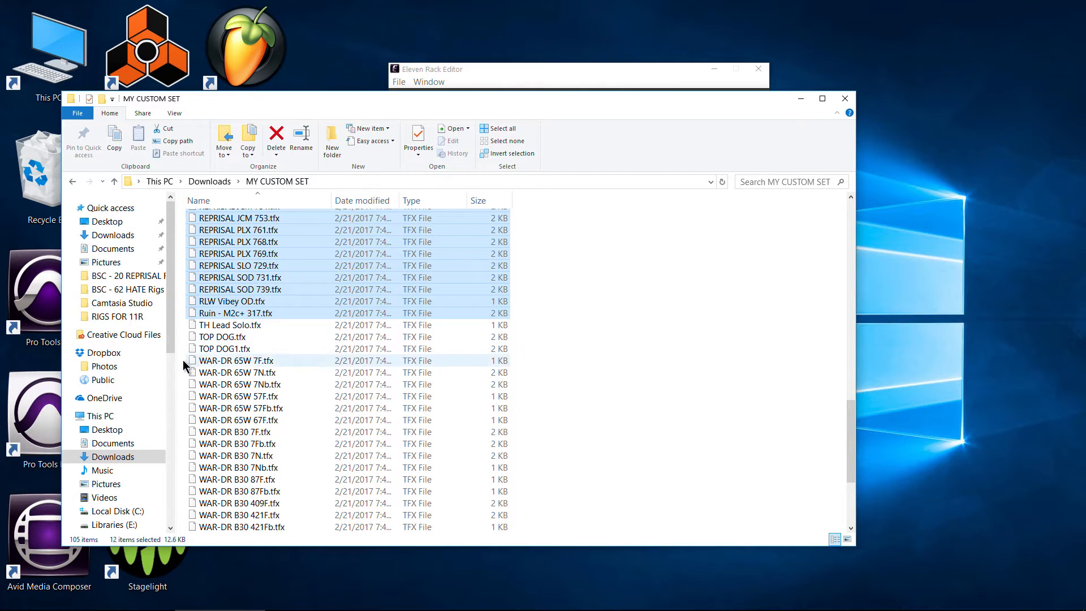
left_click_drag(182, 360, 258, 527)
scroll(279, 449, "up", 18)
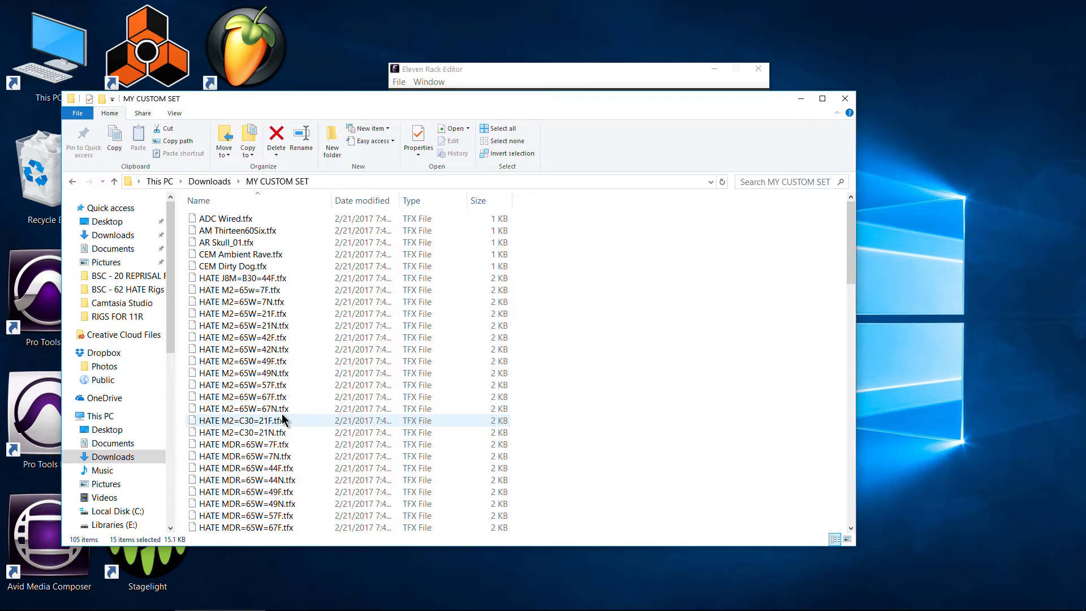
- Locate the MY CUSTOM SET XML file among the exported rigs and review the rest of the folder's list
scroll(262, 305, "down", 10)
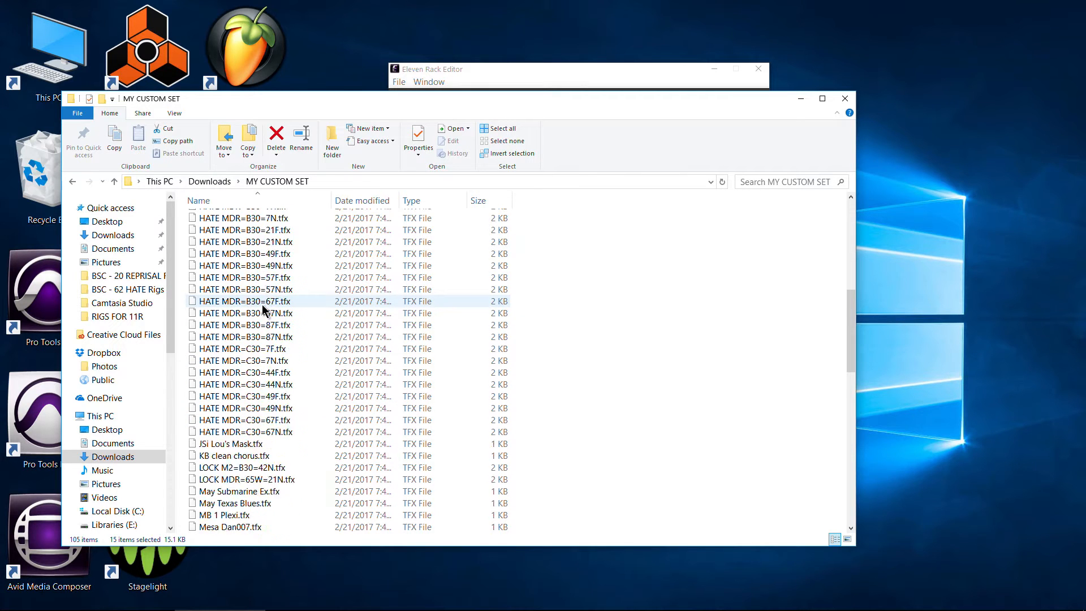
scroll(327, 408, "up", 11)
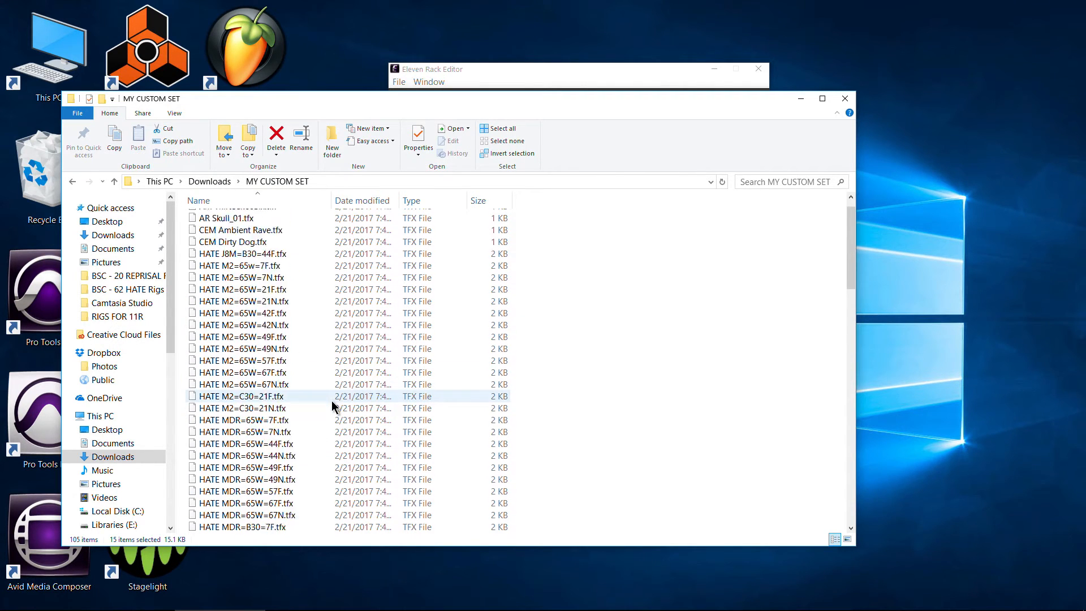
scroll(332, 400, "down", 15)
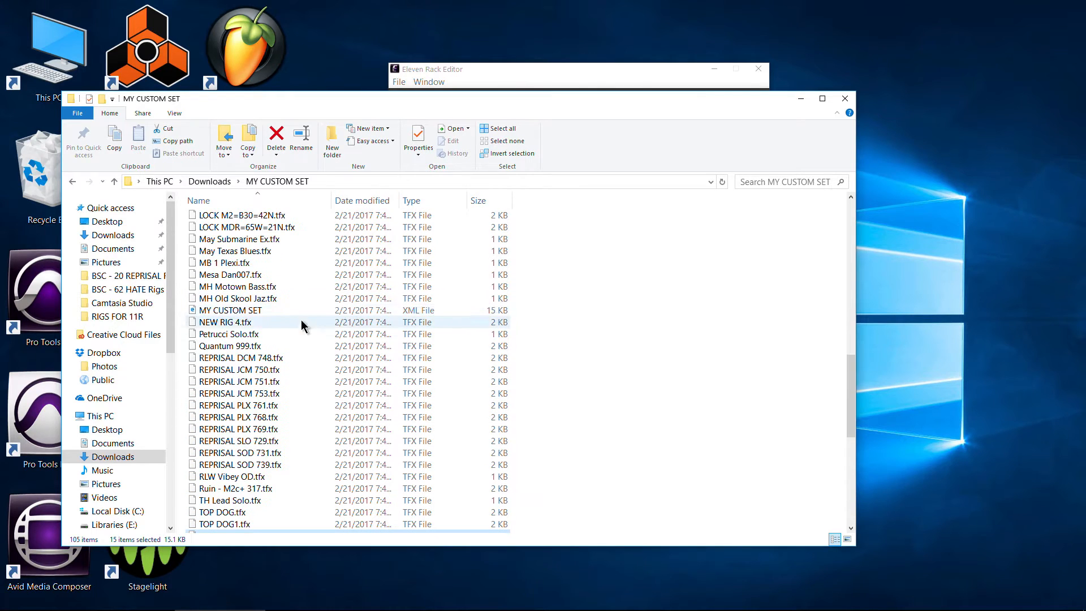
left_click(264, 311)
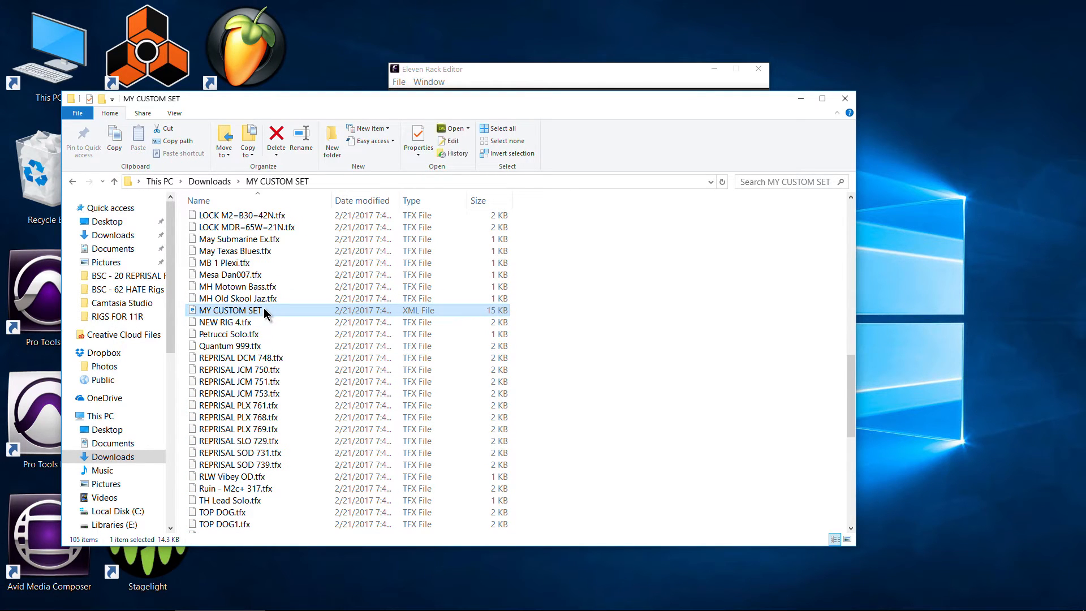
scroll(443, 305, "up", 12)
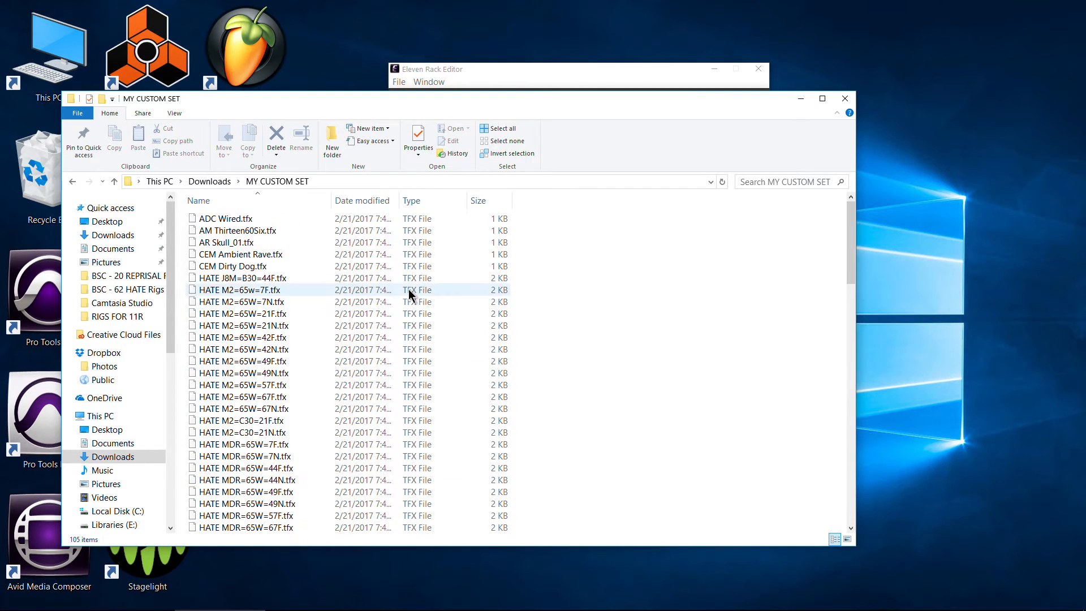
scroll(410, 293, "down", 6)
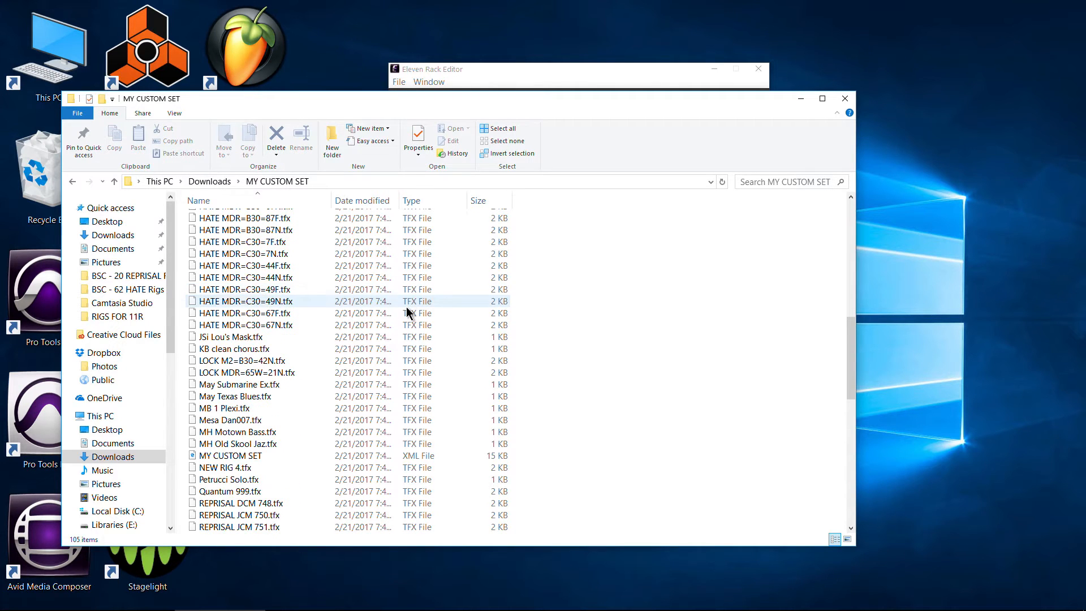
scroll(408, 308, "up", 5)
scroll(408, 311, "up", 5)
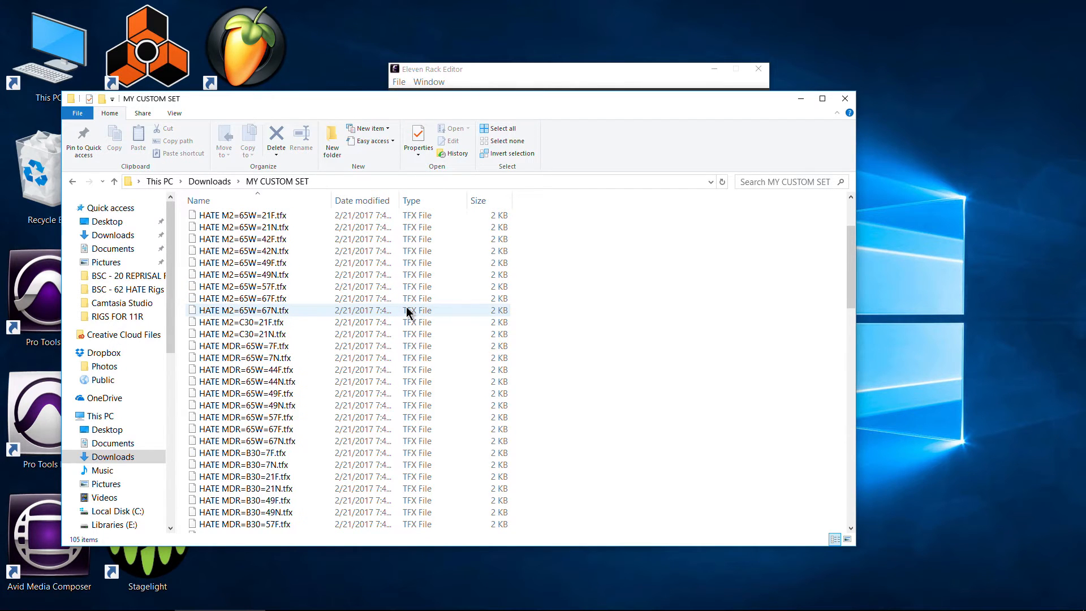
scroll(413, 311, "up", 4)
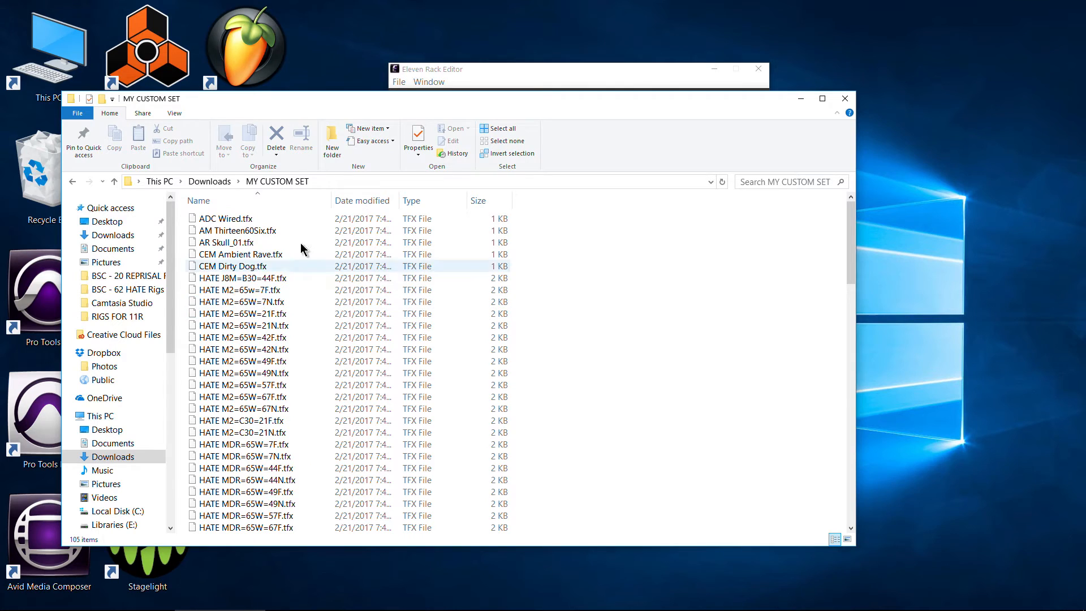
- Return to the Eleven Rack Editor and load all rigs from the 102 DREAD Mark II c+ 11R Rigs XML file in the DREAD 102 Mesa Mark II c+ folder
left_click(204, 183)
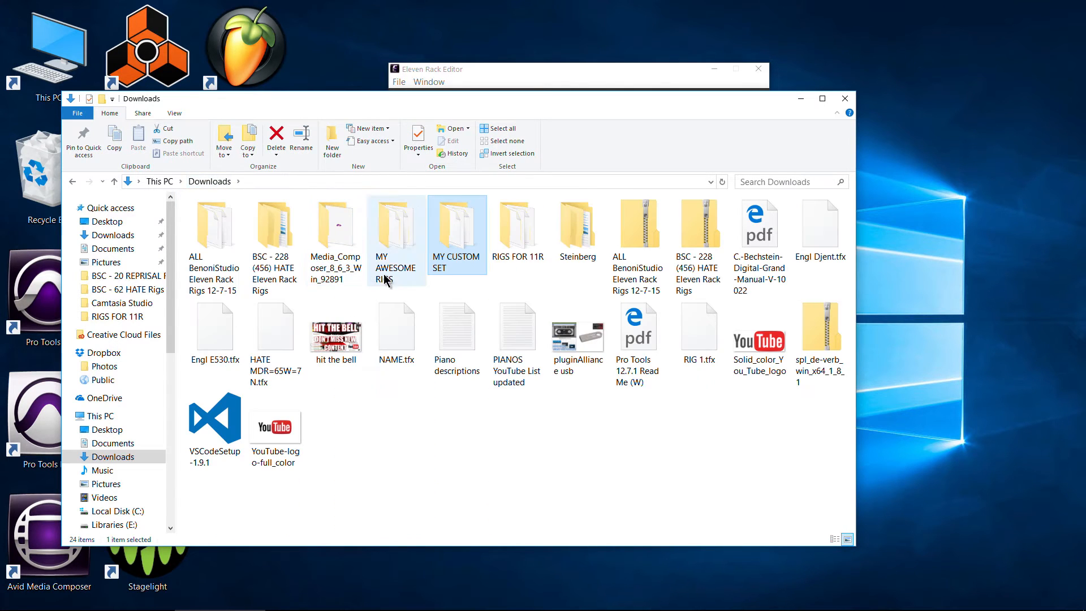
left_click(473, 69)
right_click(457, 174)
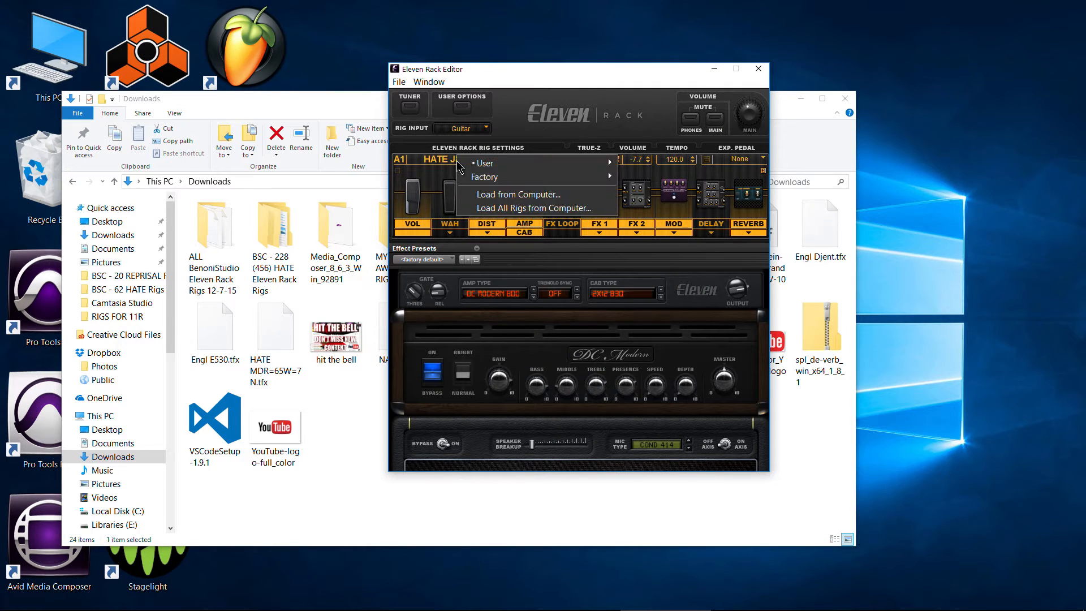
left_click(481, 208)
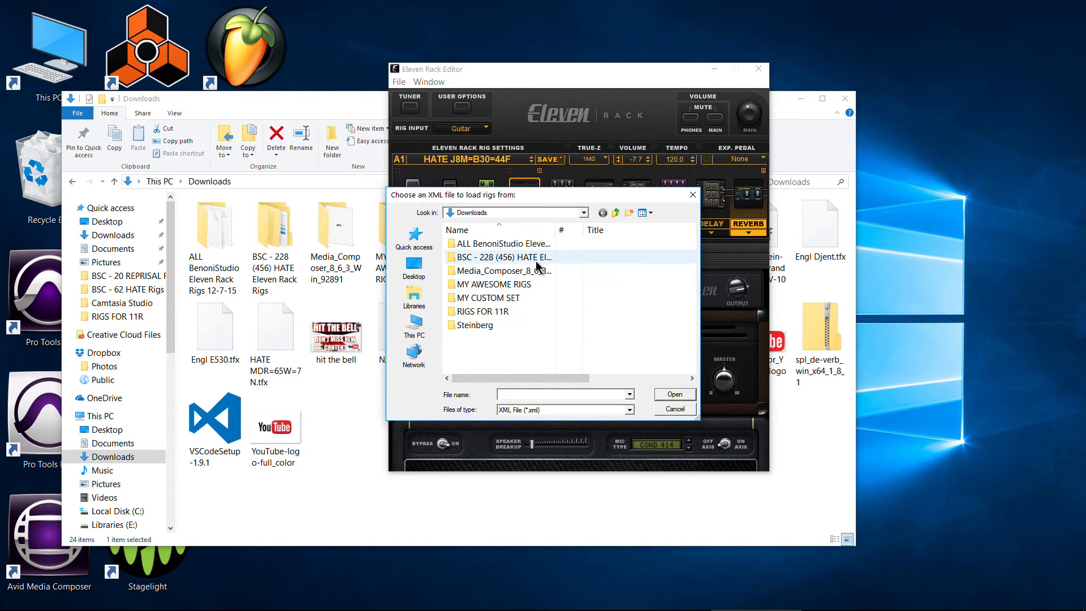
double_click(531, 244)
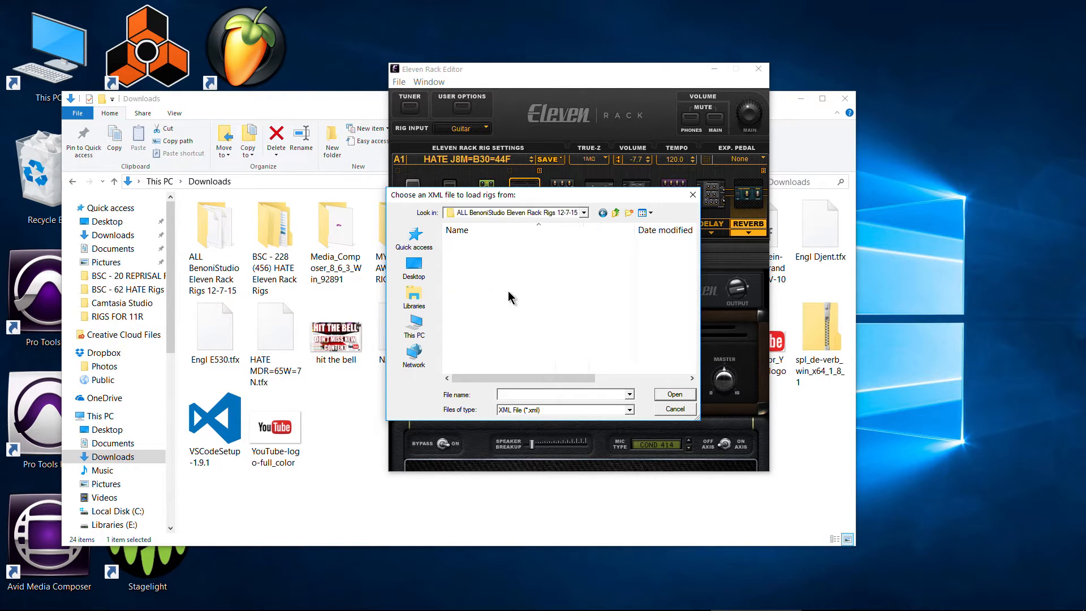
scroll(509, 296, "down", 3)
double_click(509, 299)
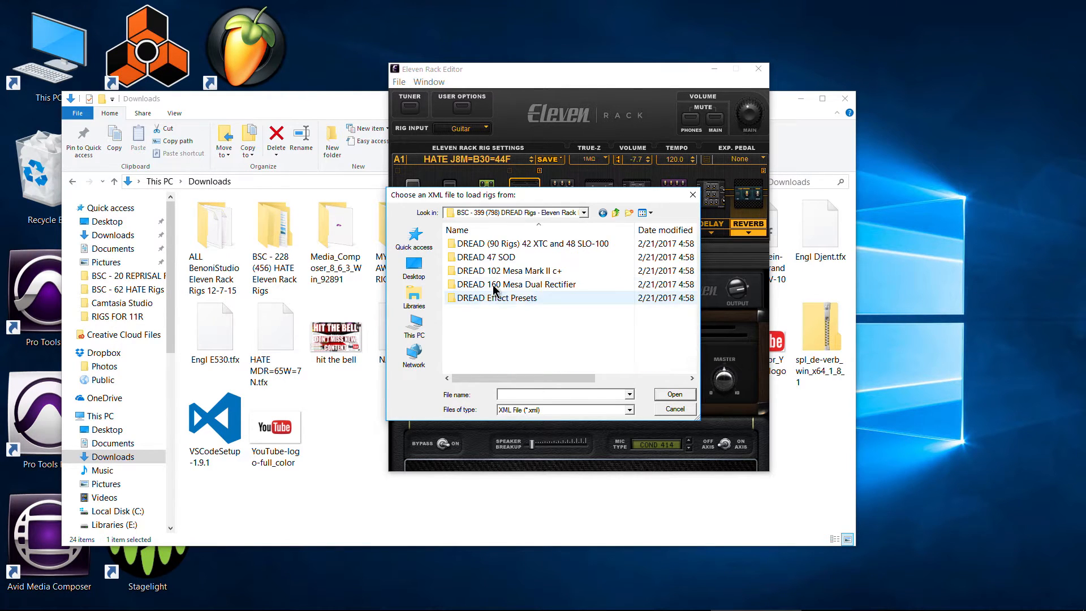
double_click(505, 271)
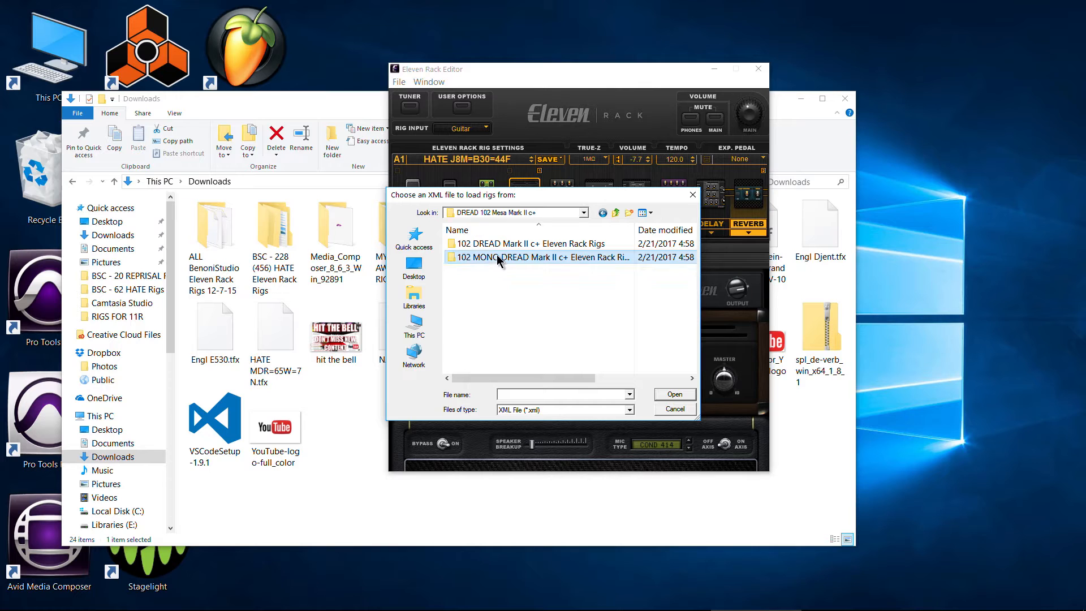
double_click(498, 249)
left_click(498, 242)
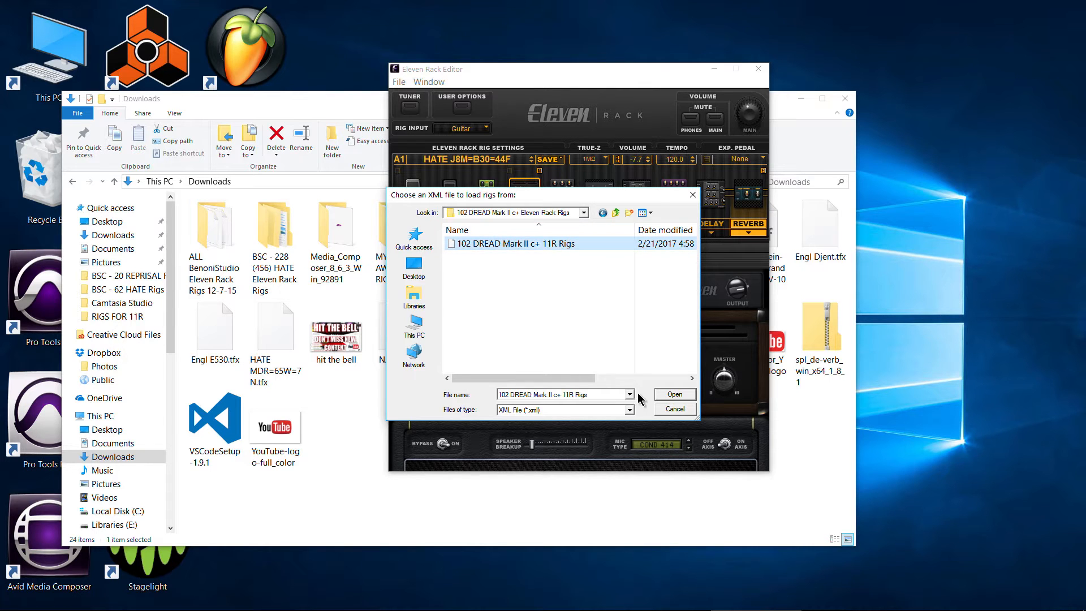
left_click(670, 395)
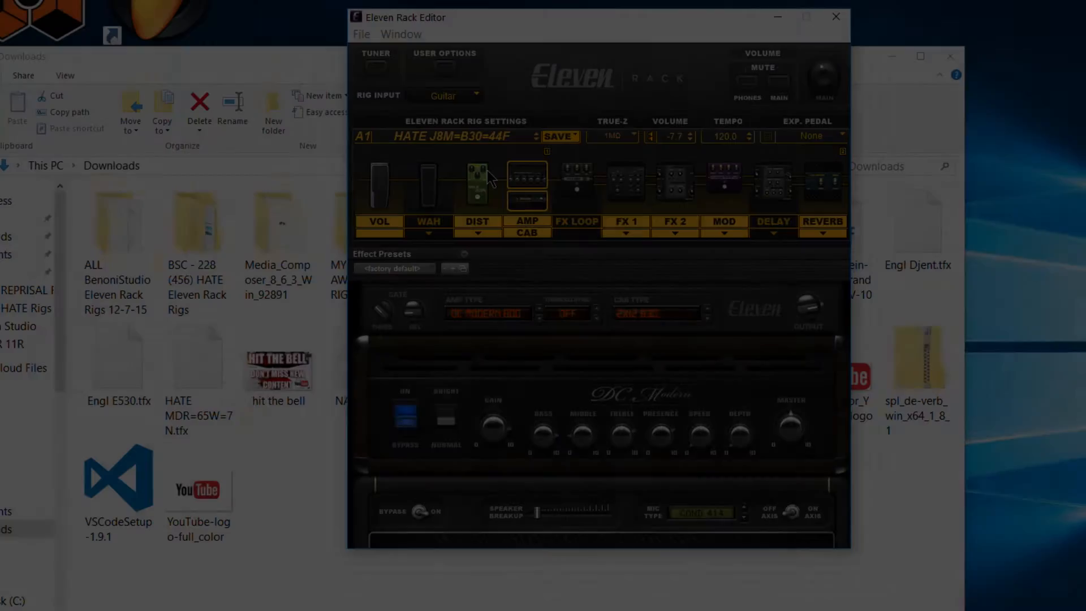
- Recall the rig DREAD M2=B30=57a from user slot A1
left_click(486, 160)
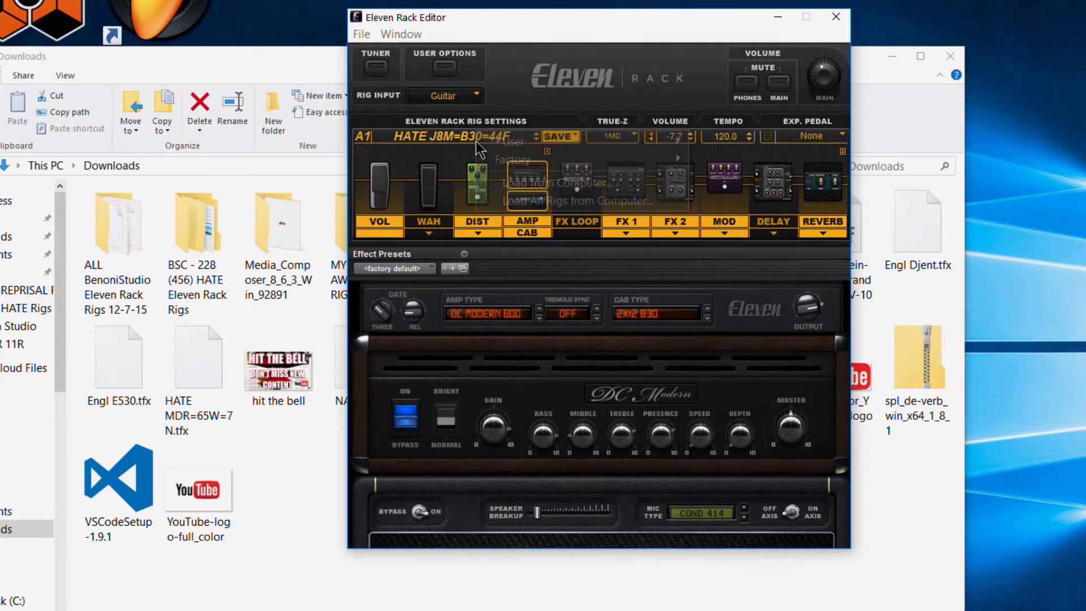
mouse_move(510, 142)
mouse_move(715, 142)
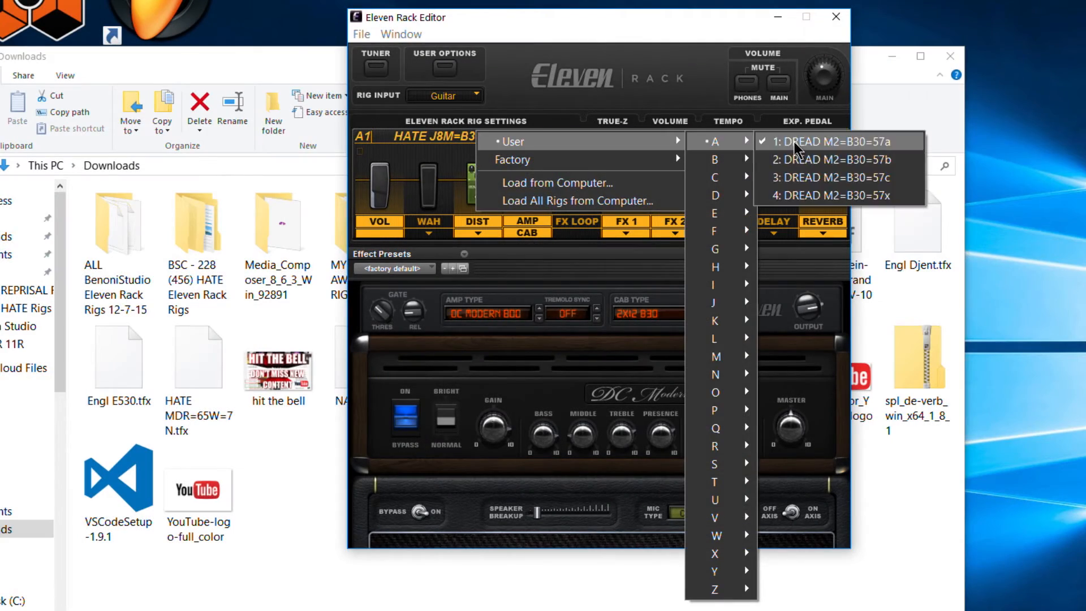
left_click(794, 145)
left_click(500, 140)
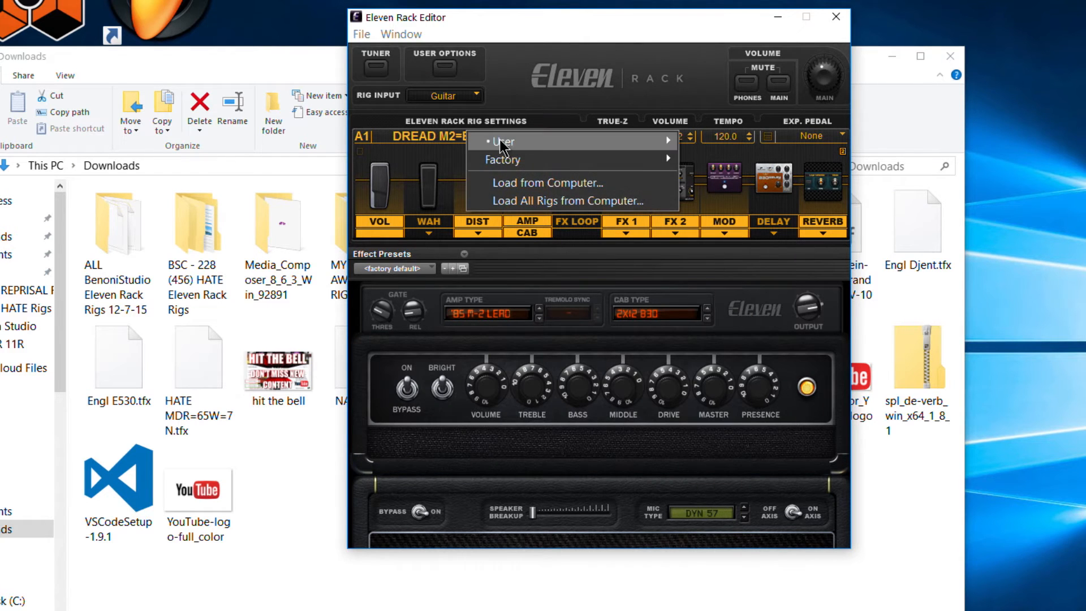
mouse_move(501, 143)
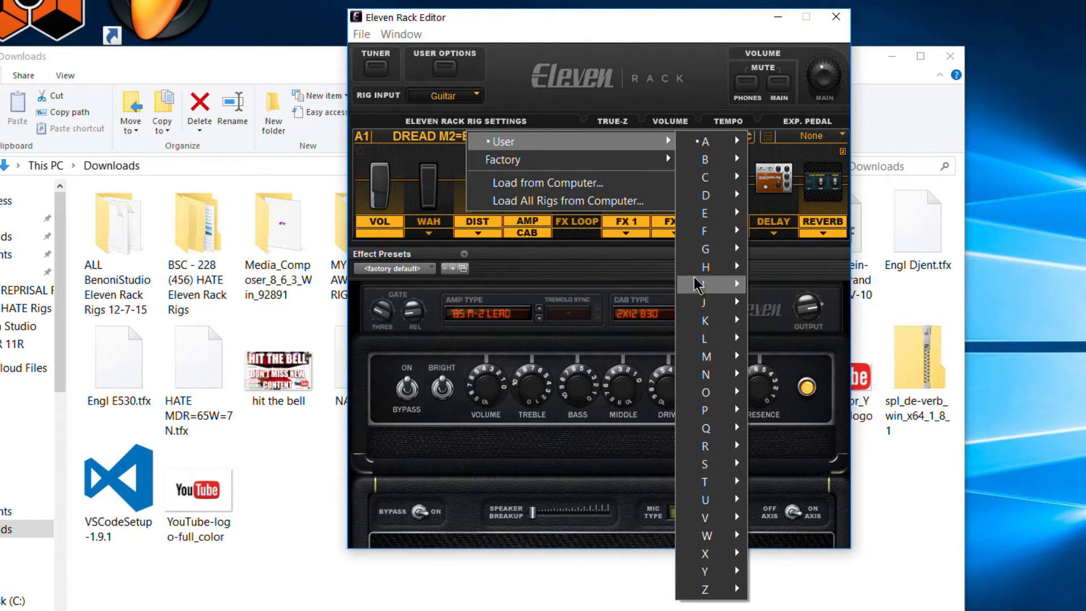
left_click(636, 96)
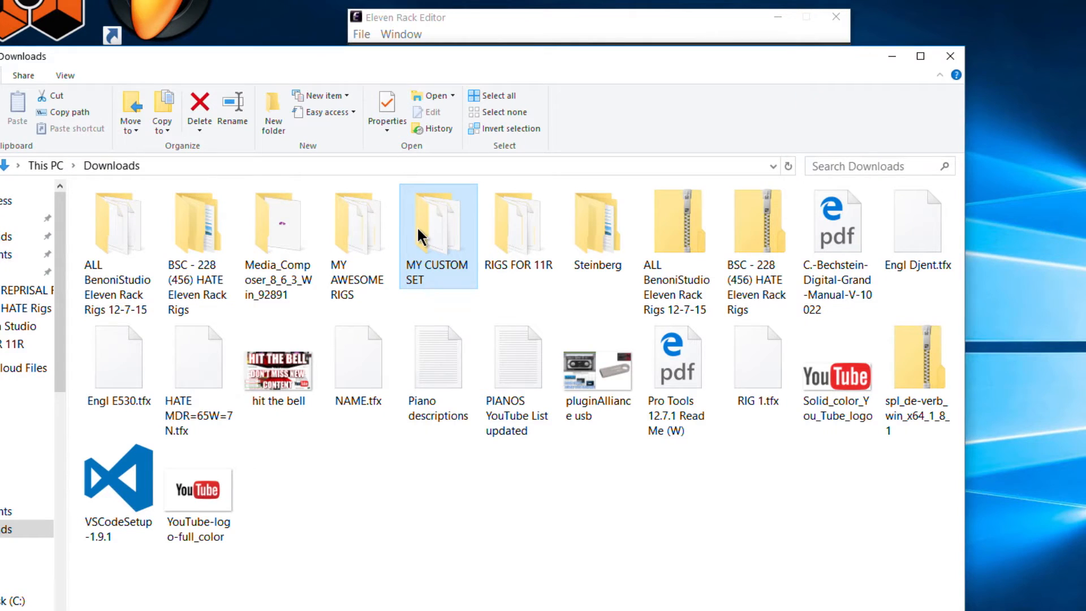
left_click(484, 26)
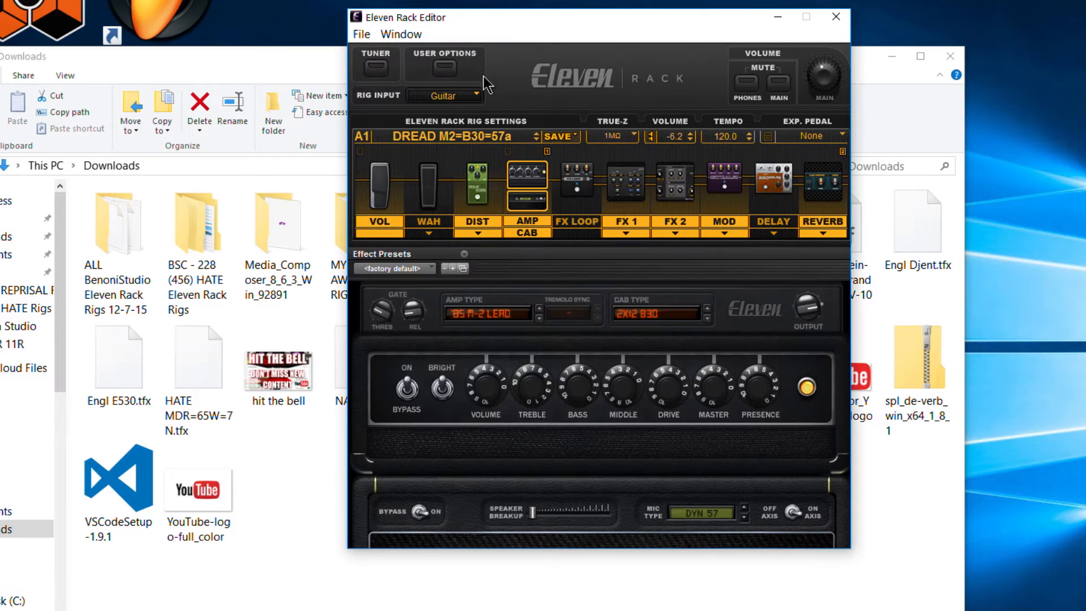
left_click(474, 142)
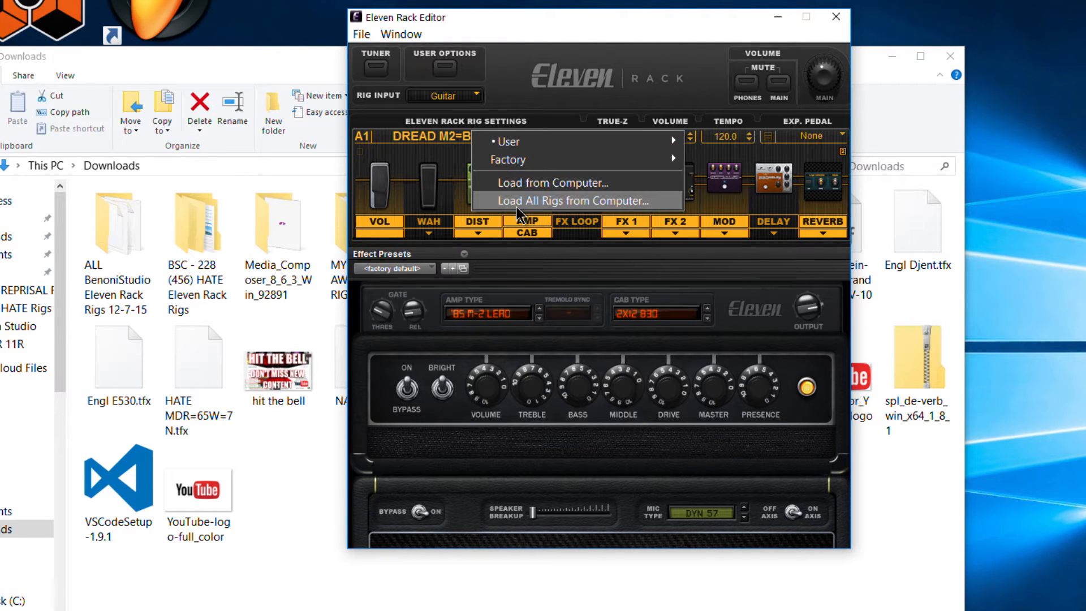
left_click(553, 79)
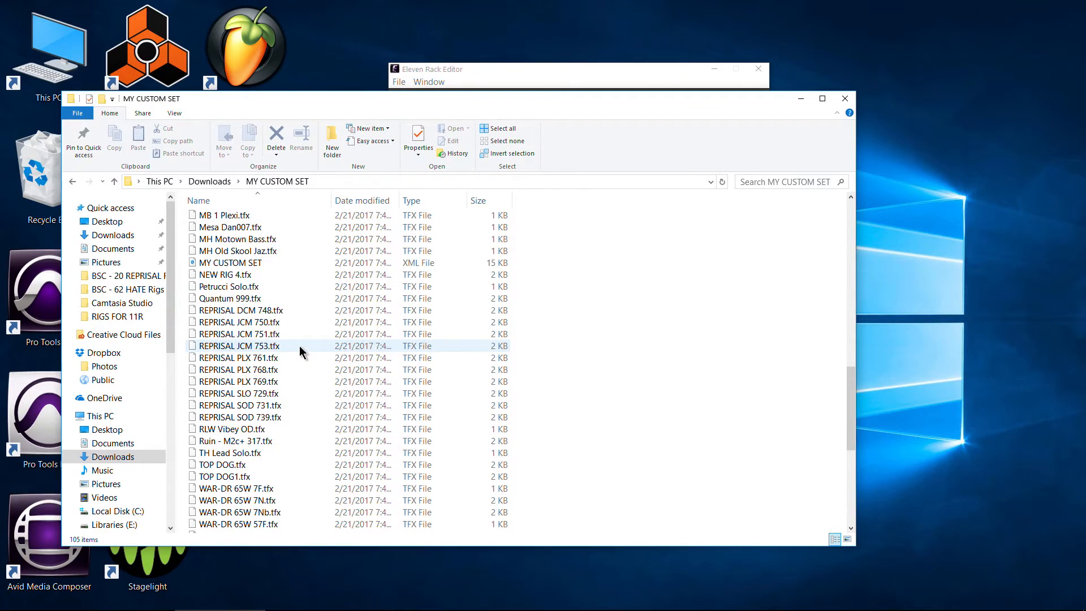
- Open the MY CUSTOM SET XML file from the MY CUSTOM SET folder in Visual Studio Code
scroll(299, 345, "up", 3)
scroll(300, 345, "down", 4)
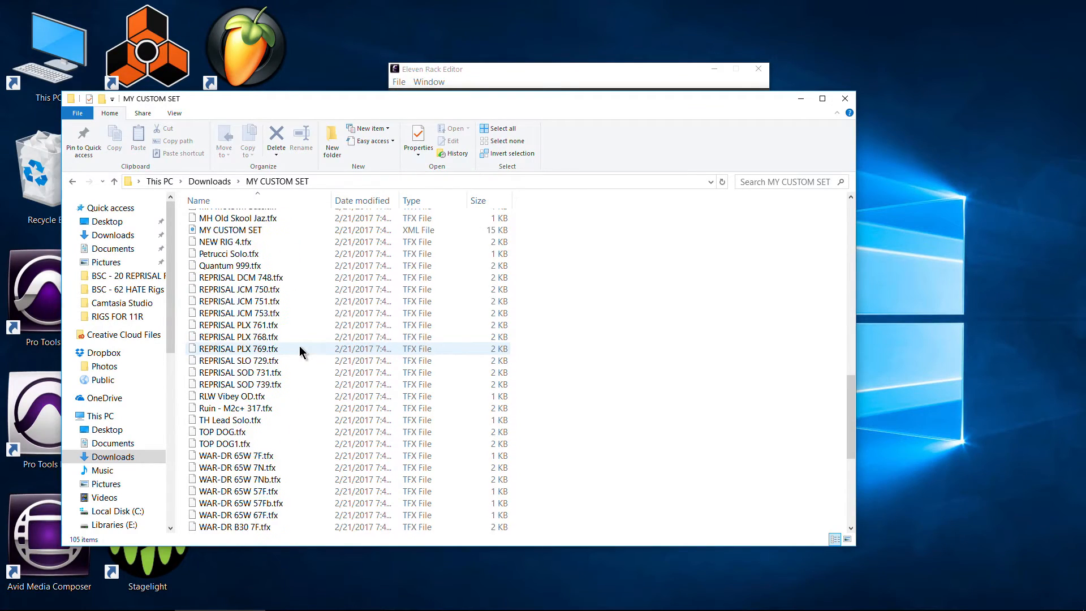
scroll(300, 345, "up", 2)
left_click(540, 70)
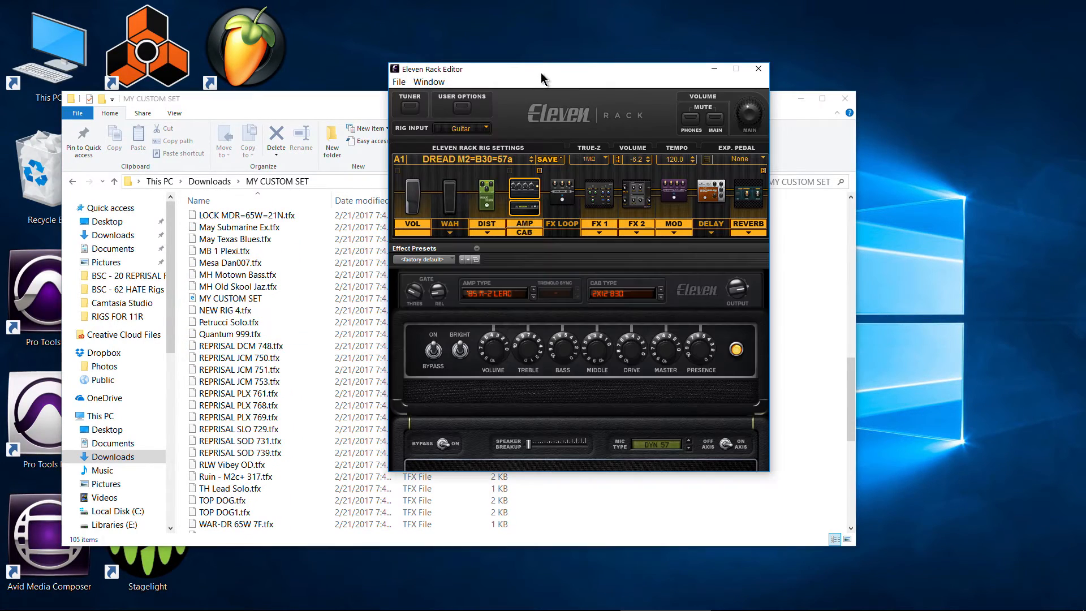
left_click(312, 97)
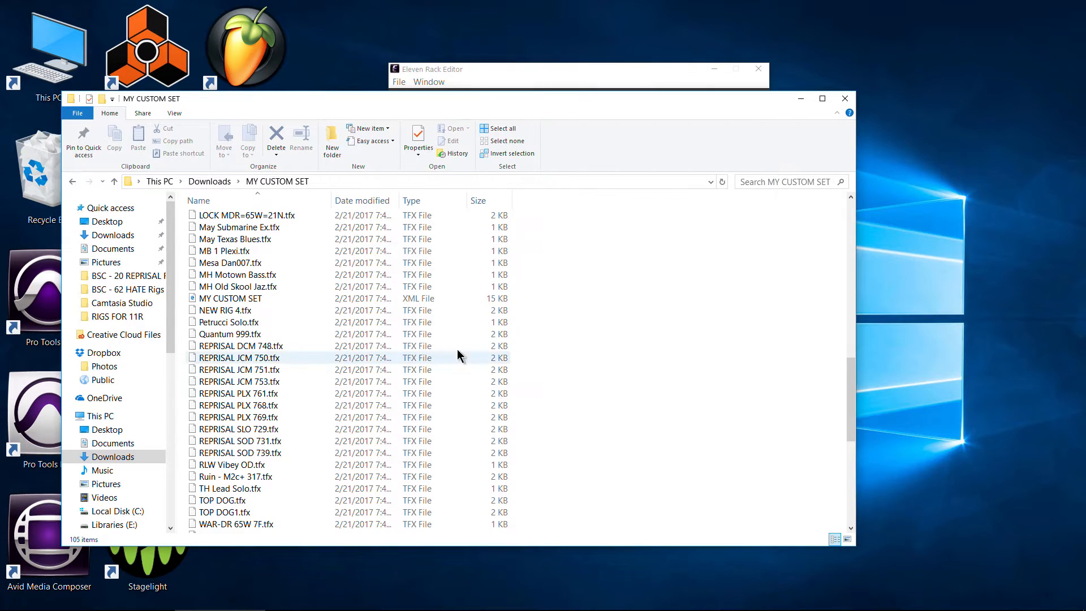
scroll(340, 310, "down", 1)
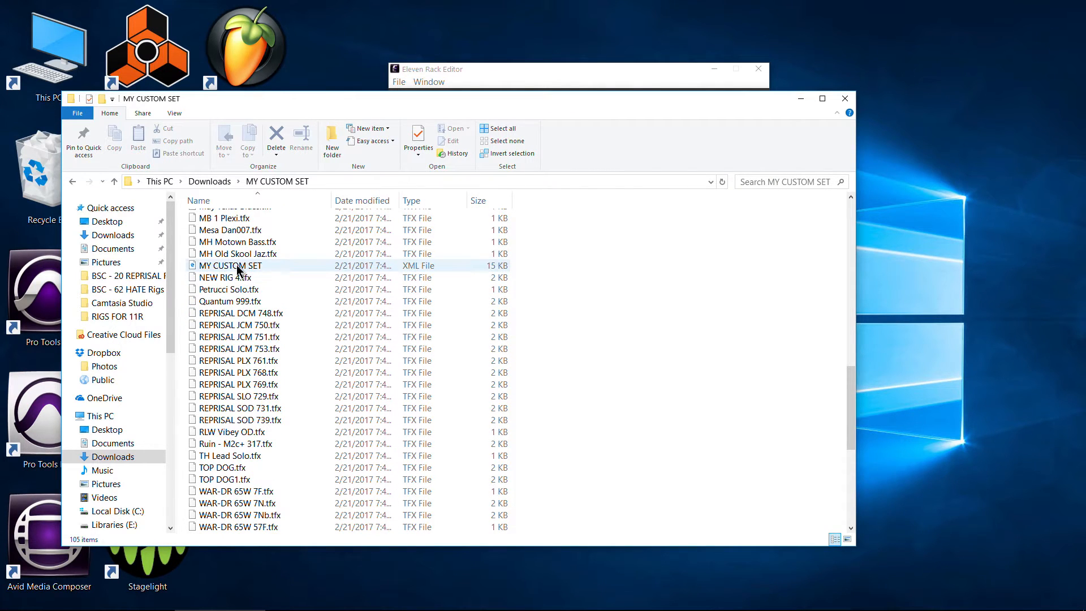
left_click(238, 267)
right_click(256, 269)
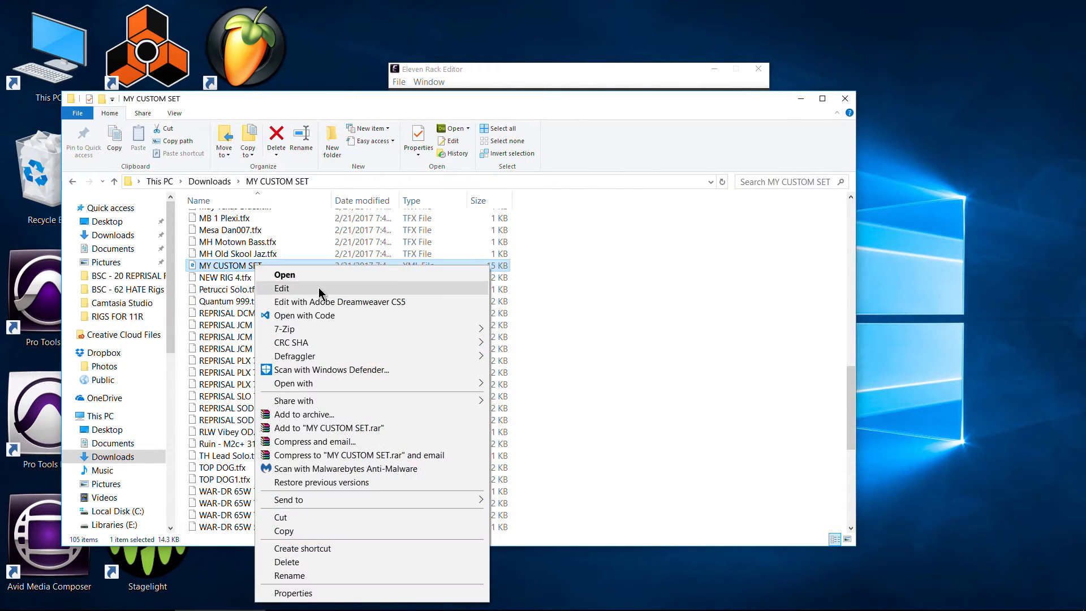
left_click(321, 316)
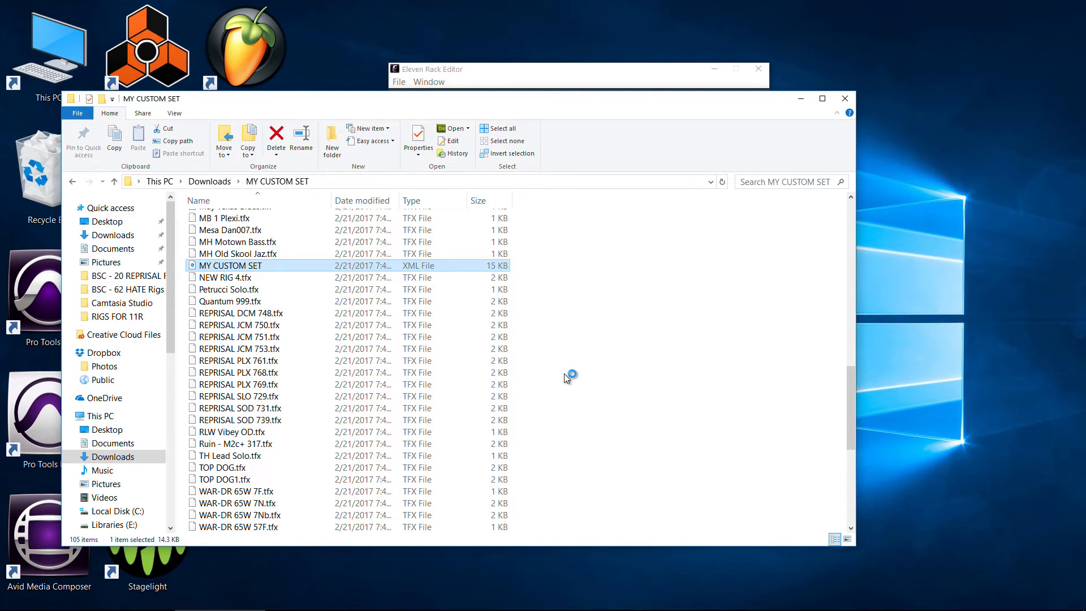
- Examine how the early patch entries in MY CUSTOM SET.xml, from bank A1 into the E banks, assign rig files
scroll(563, 271, "down", 2)
scroll(557, 286, "up", 2)
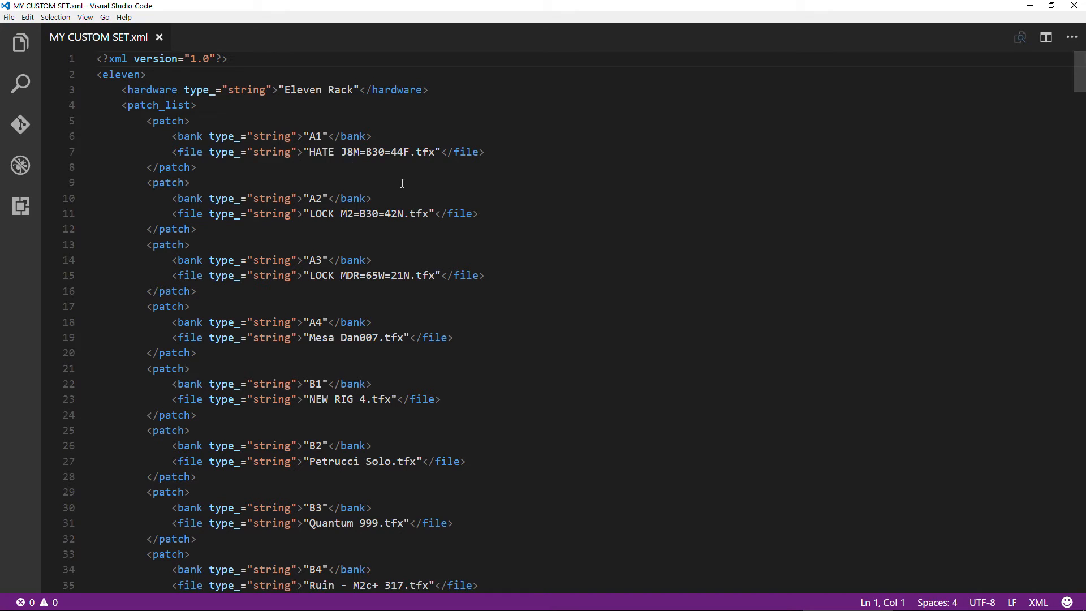
scroll(332, 171, "down", 7)
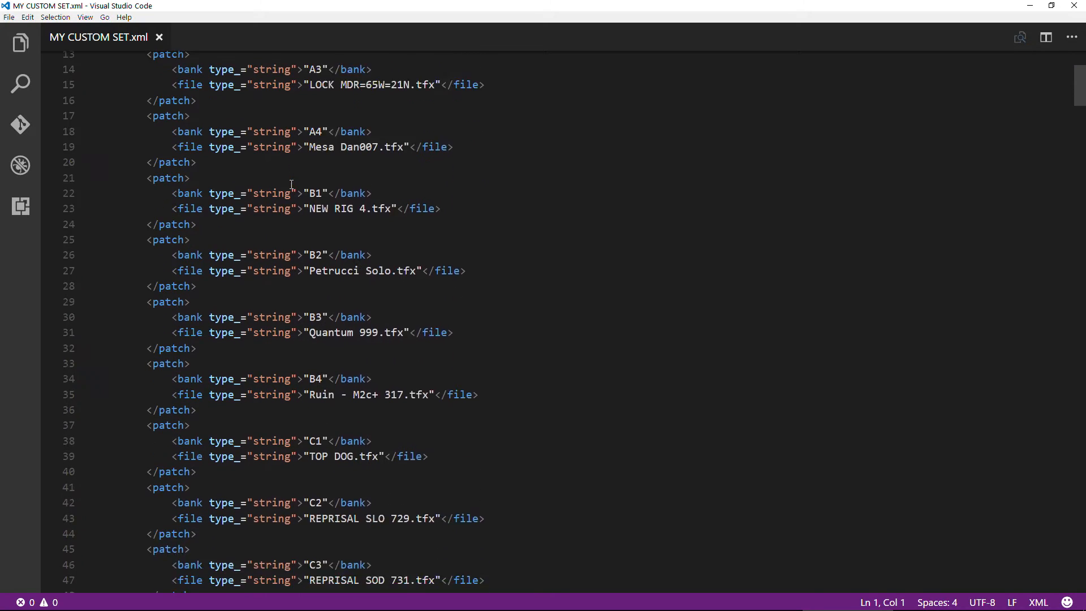
scroll(294, 236, "down", 1)
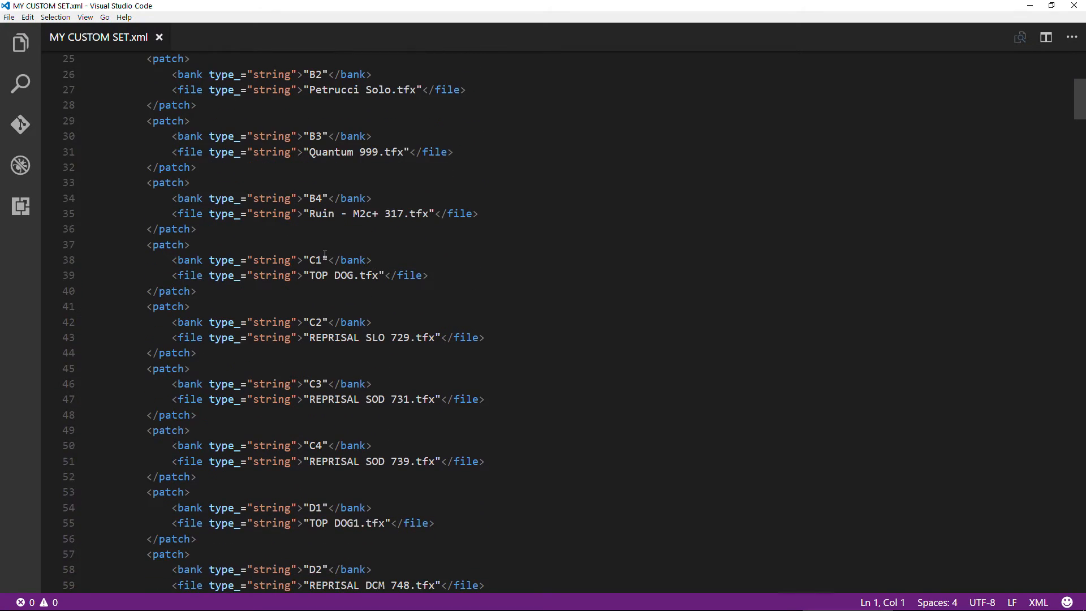
scroll(317, 271, "down", 7)
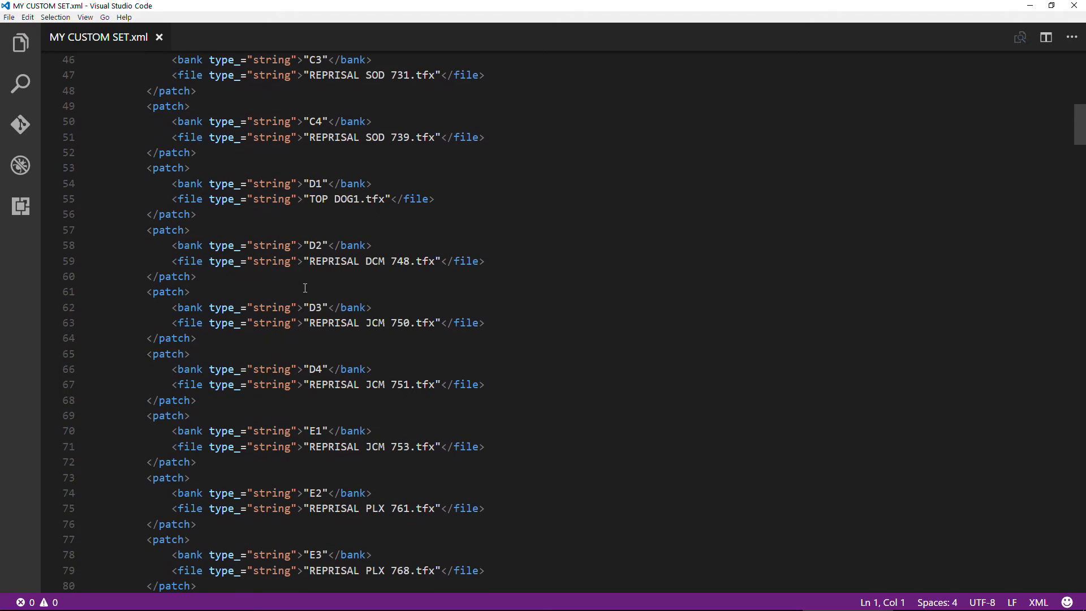
scroll(309, 298, "down", 7)
scroll(308, 298, "up", 10)
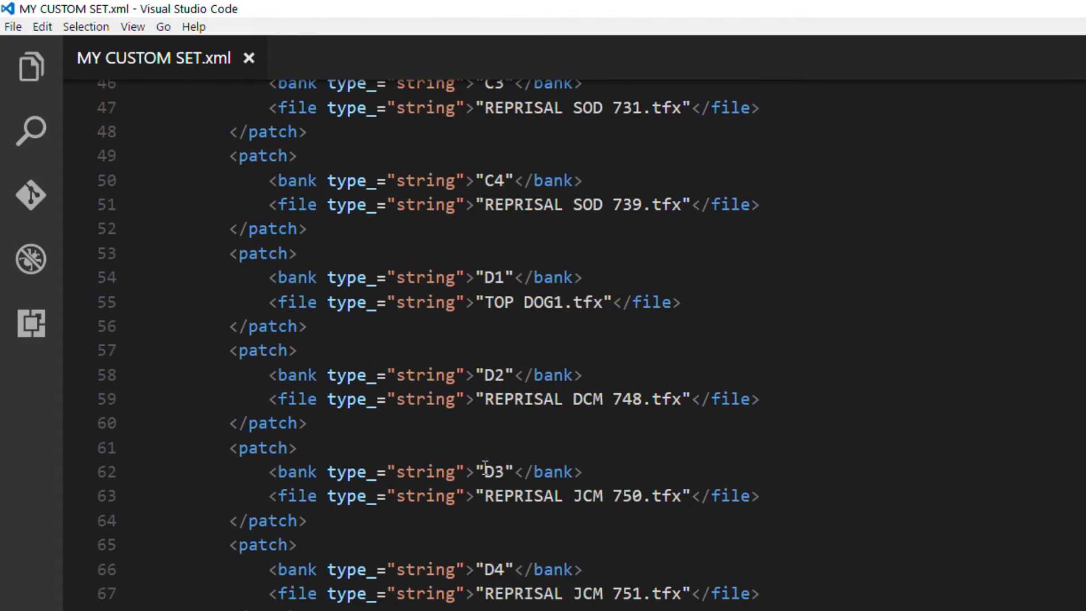
scroll(485, 468, "up", 5)
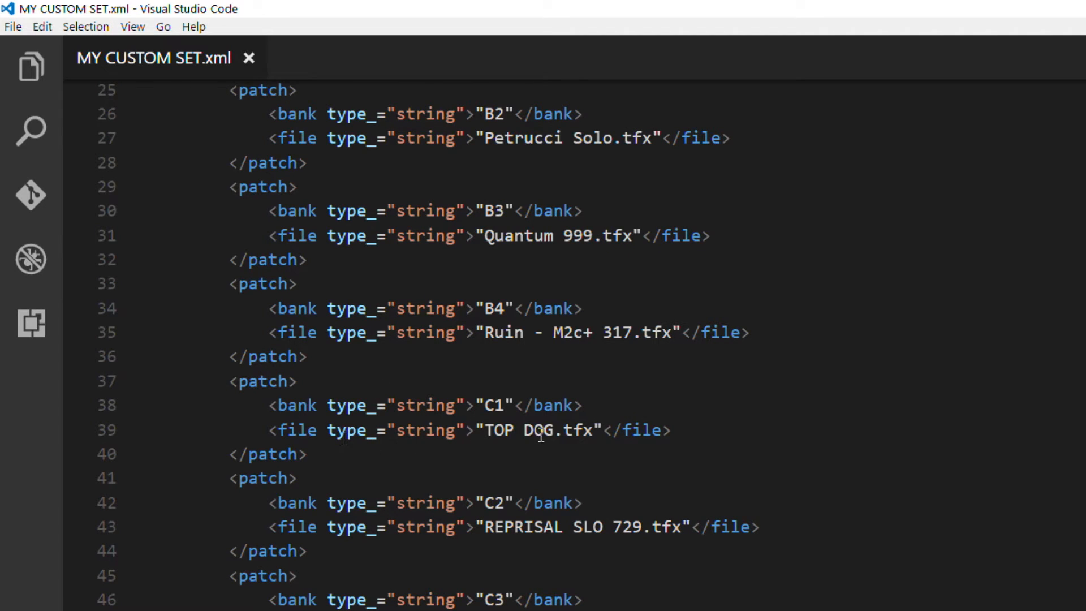
scroll(458, 522, "up", 8)
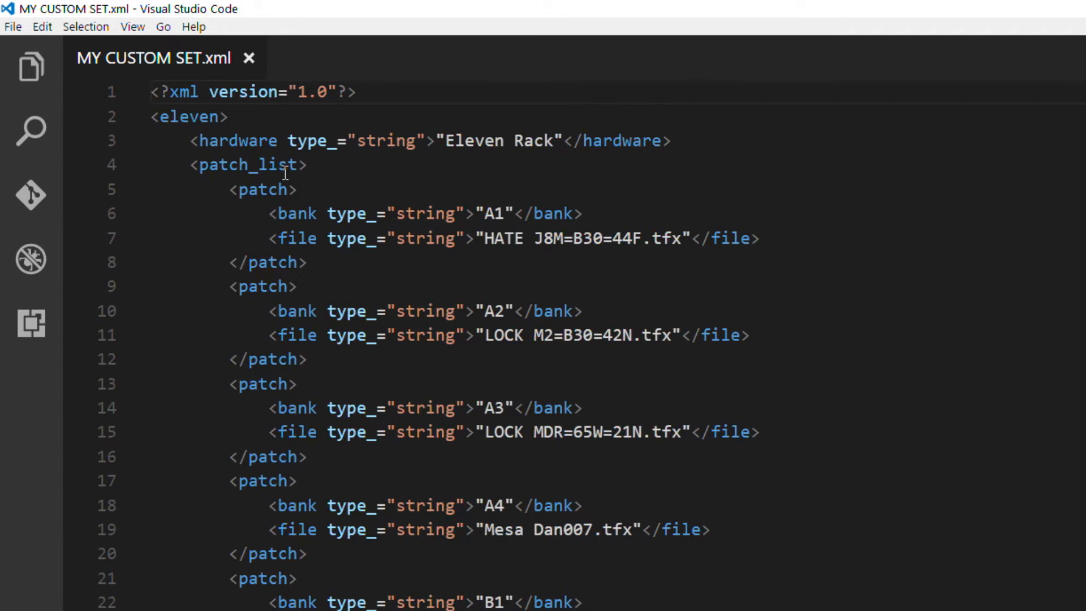
- Examine the last patch entries and closing tags of the XML file, and skim the middle banks on the way back up
scroll(180, 393, "down", 20)
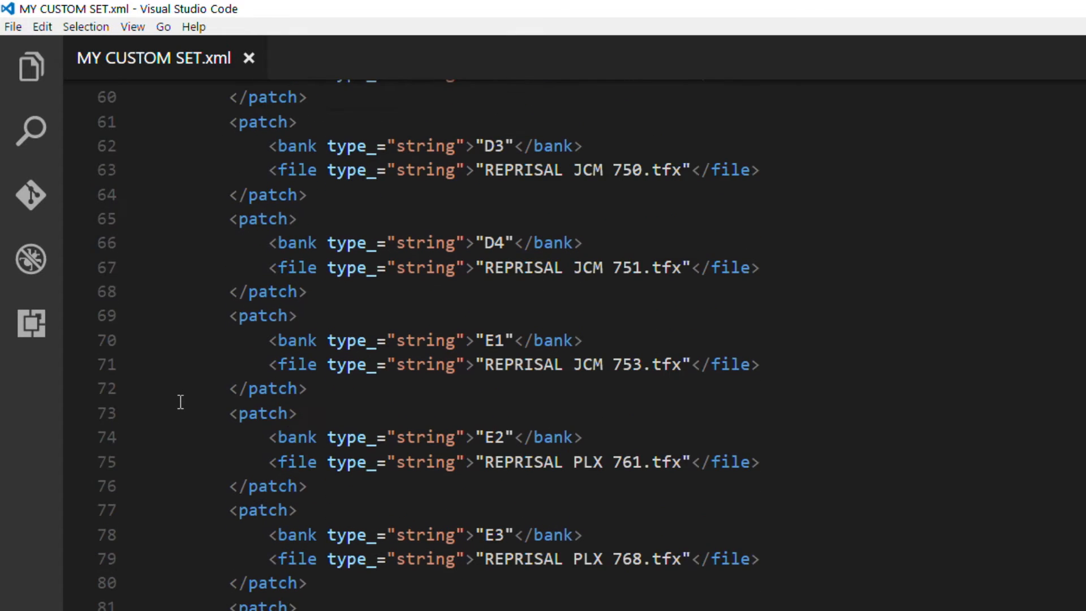
scroll(188, 441, "down", 20)
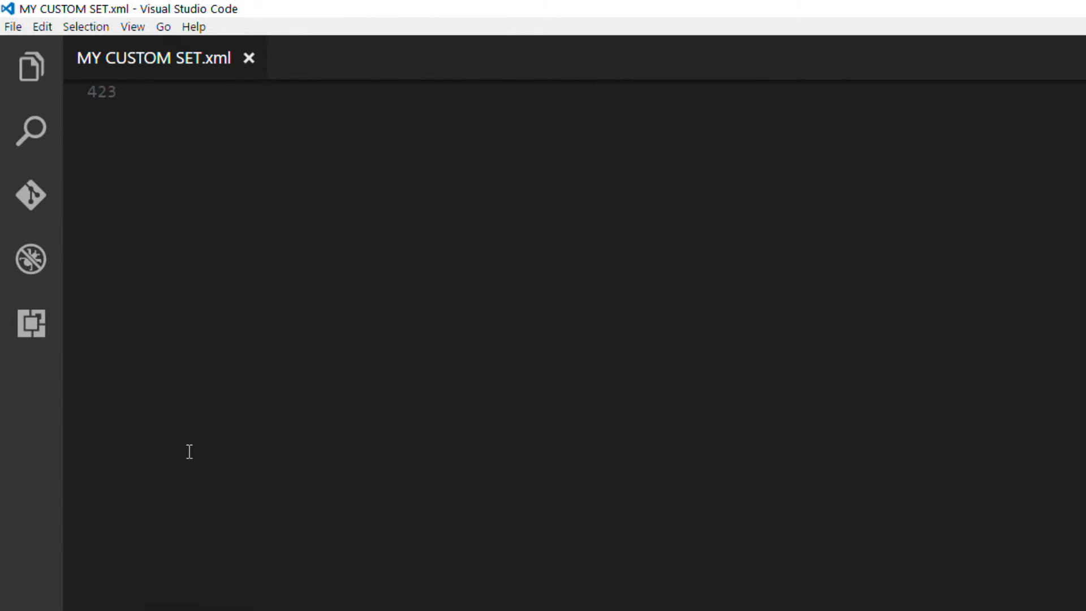
scroll(190, 456, "up", 7)
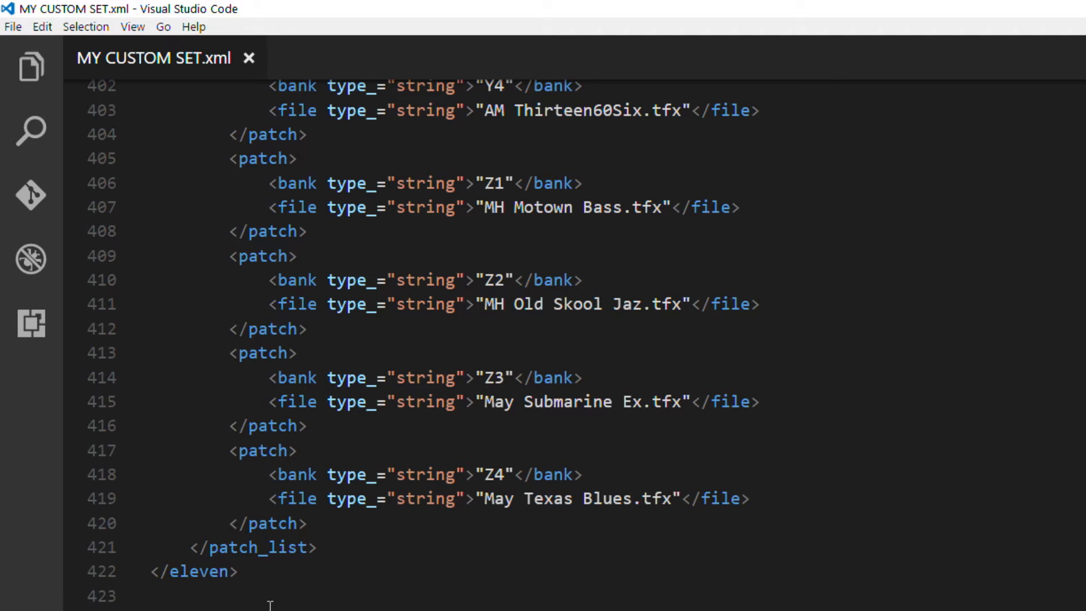
scroll(270, 605, "up", 20)
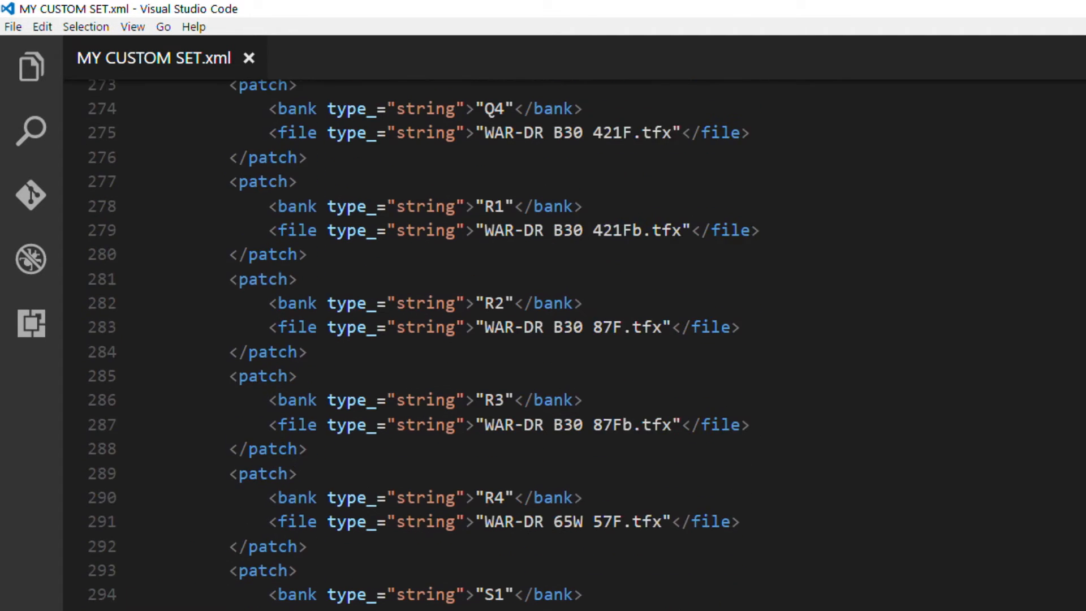
scroll(424, 345, "up", 20)
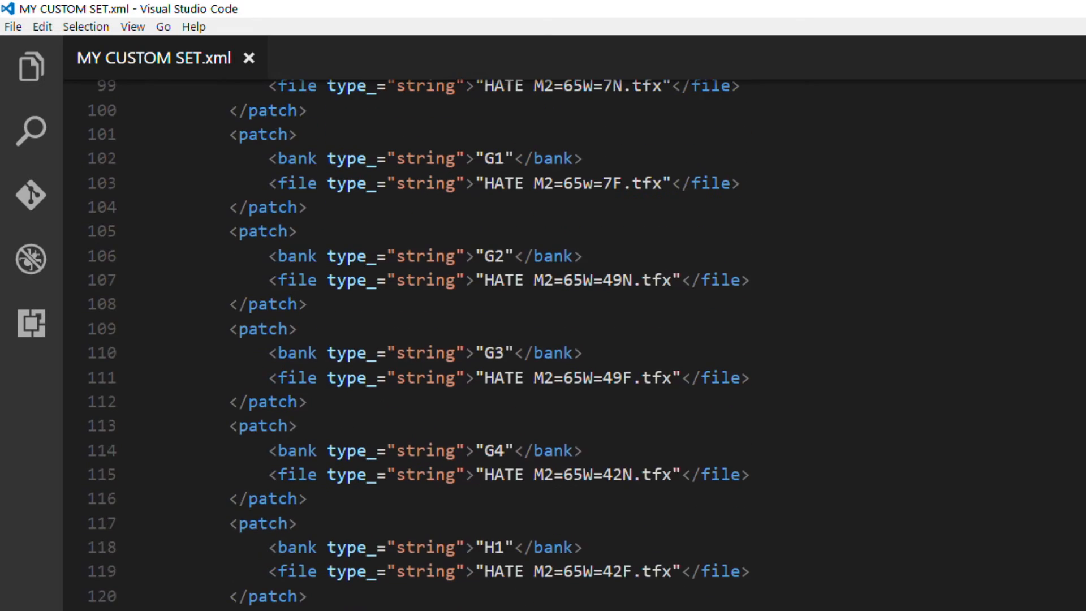
scroll(420, 344, "up", 12)
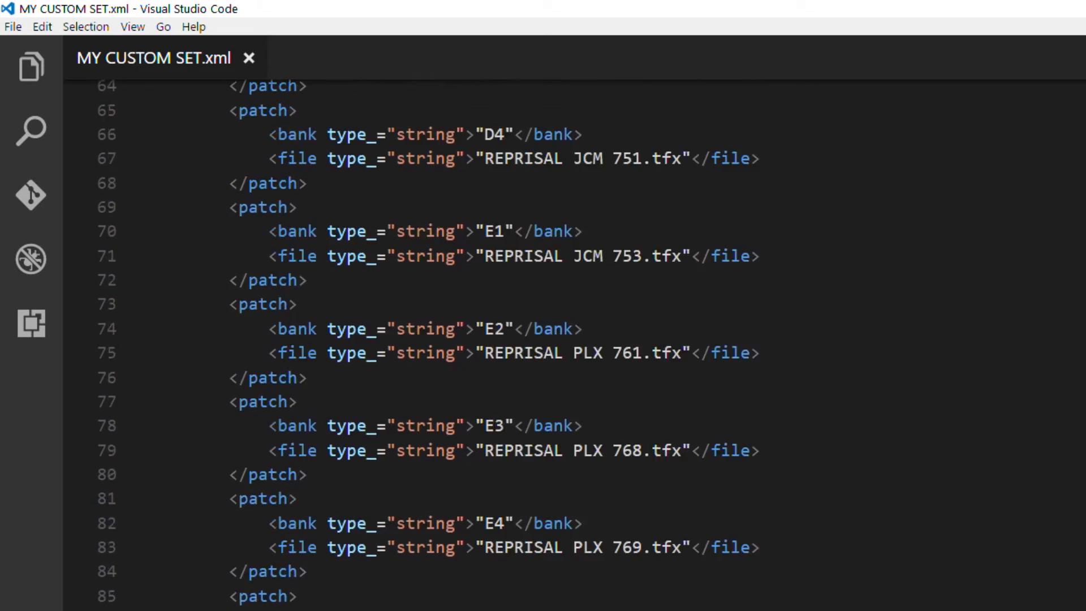
- Delete all patch entries from bank C2 through Z4, keeping the closing patch_list and eleven tags
scroll(425, 345, "up", 13)
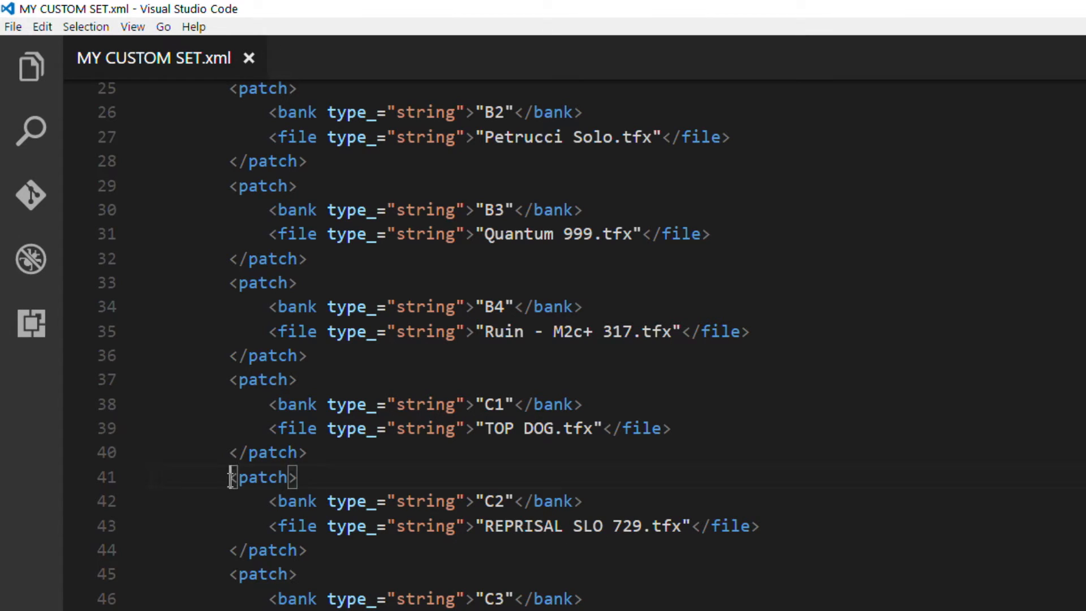
left_click_drag(231, 478, 435, 610)
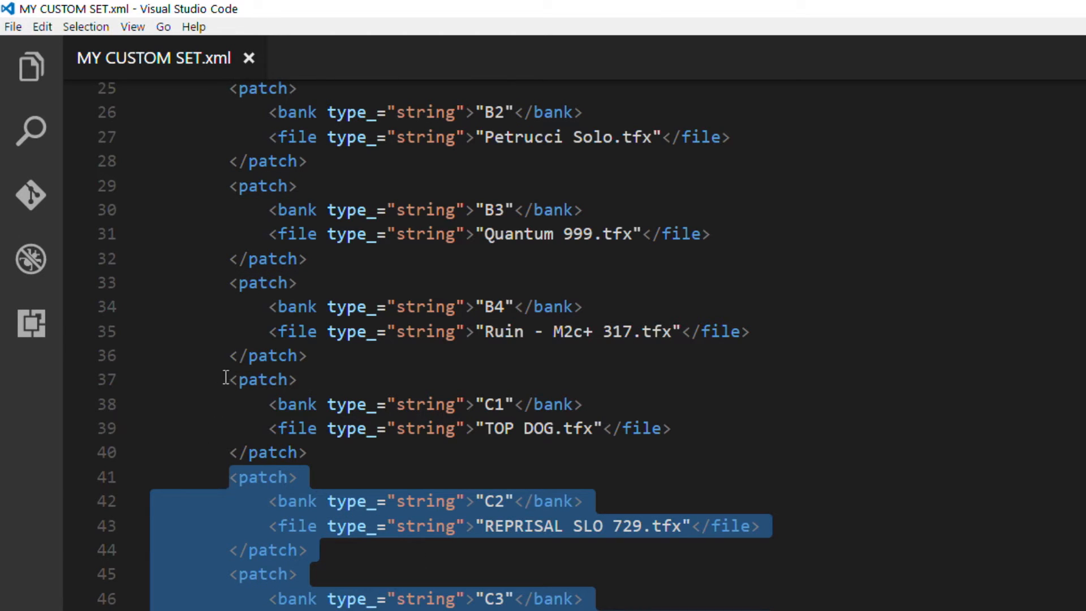
left_click_drag(229, 379, 289, 379)
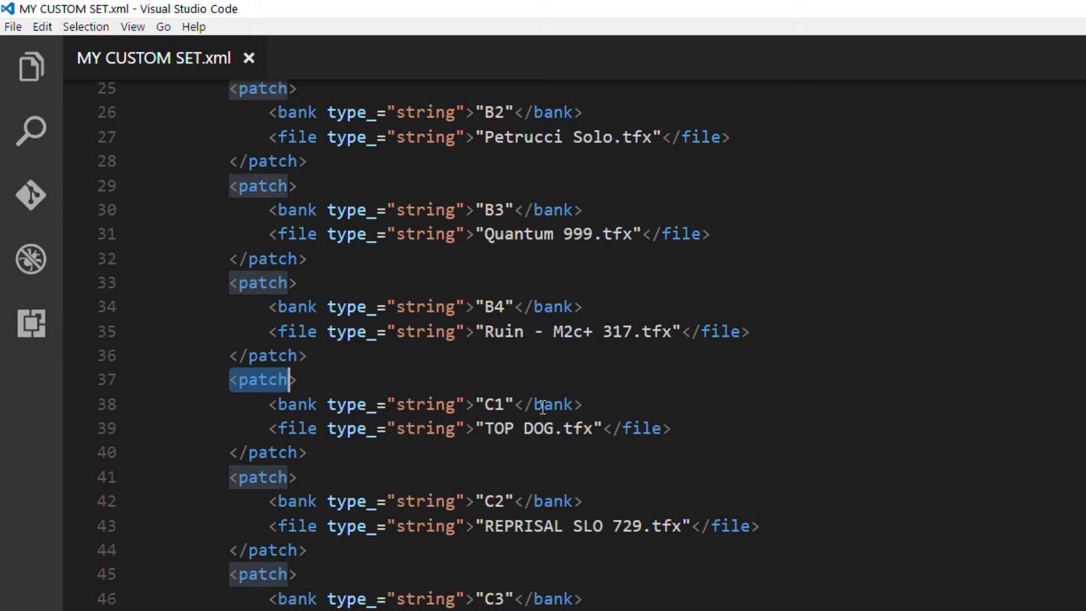
left_click(494, 404)
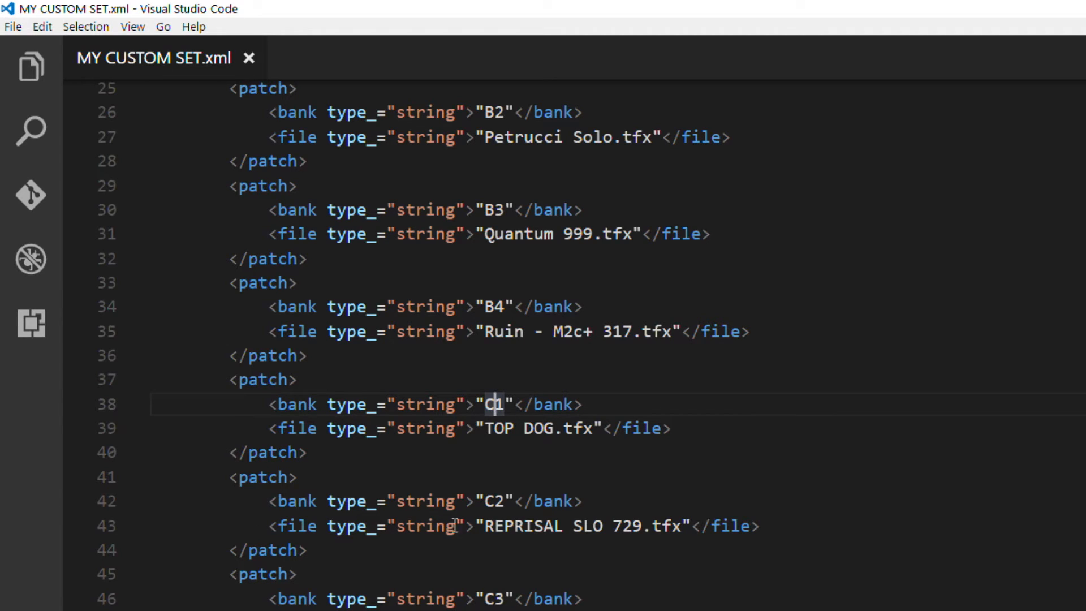
left_click_drag(228, 477, 565, 610)
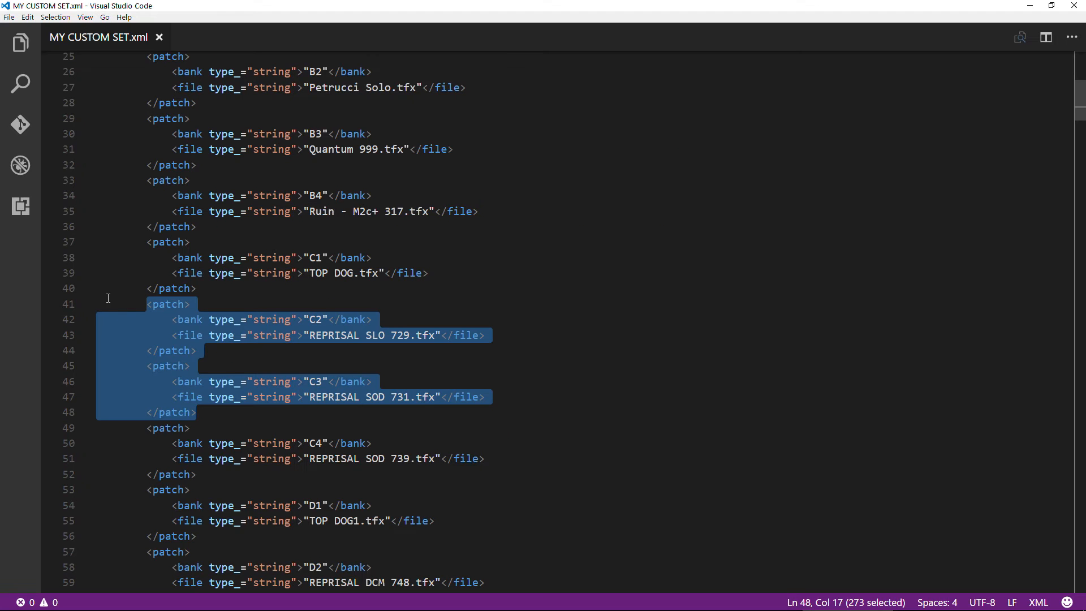
left_click(165, 306)
left_click_drag(147, 304, 214, 528)
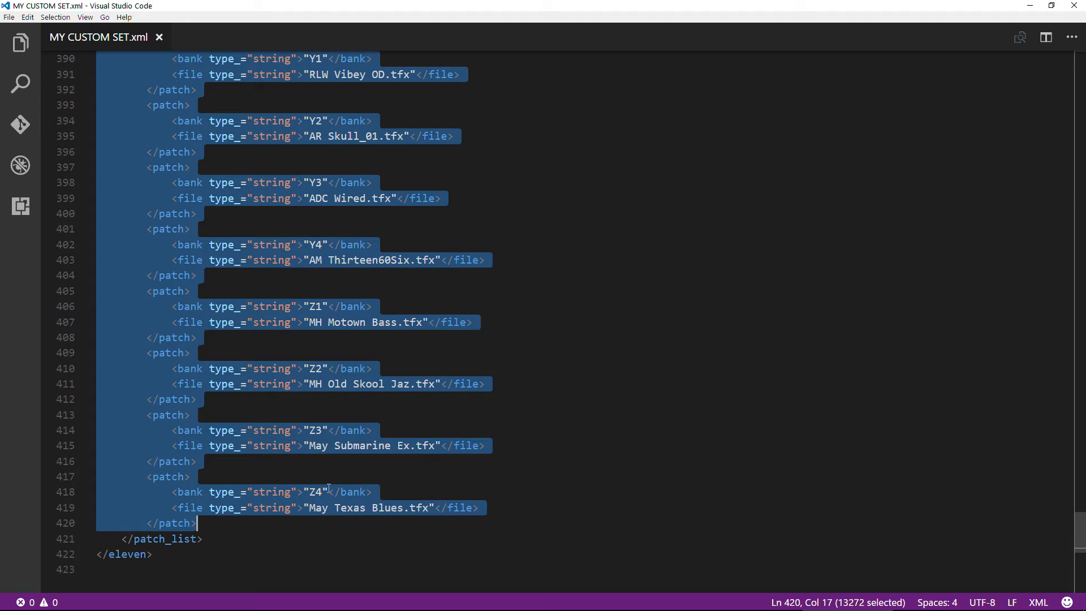
key("Delete")
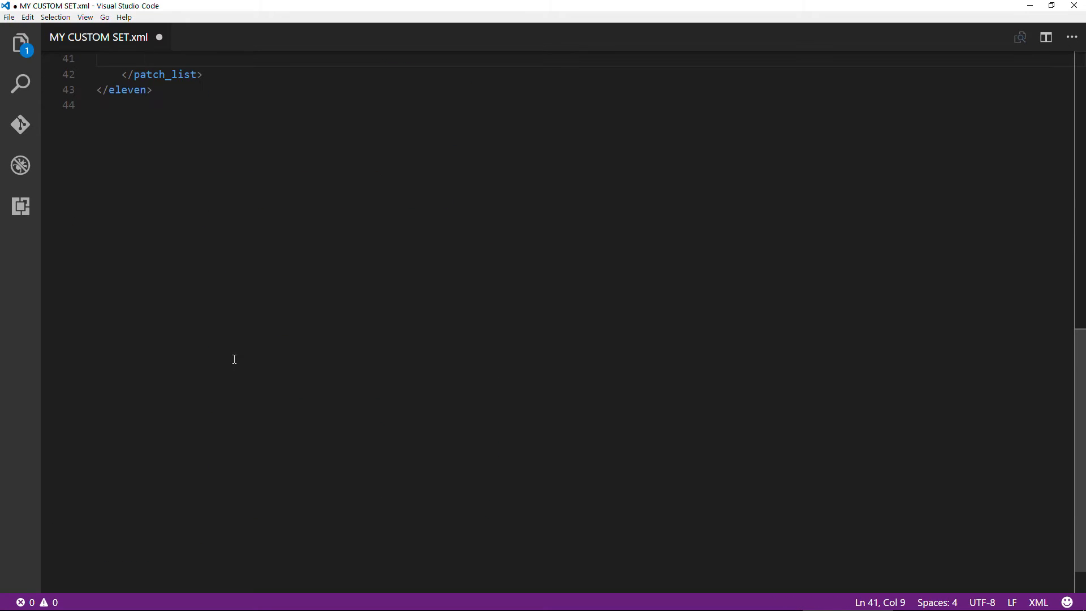
- Remove the leftover blank line between the C1 patch entry and the closing patch_list tag
scroll(235, 360, "up", 6)
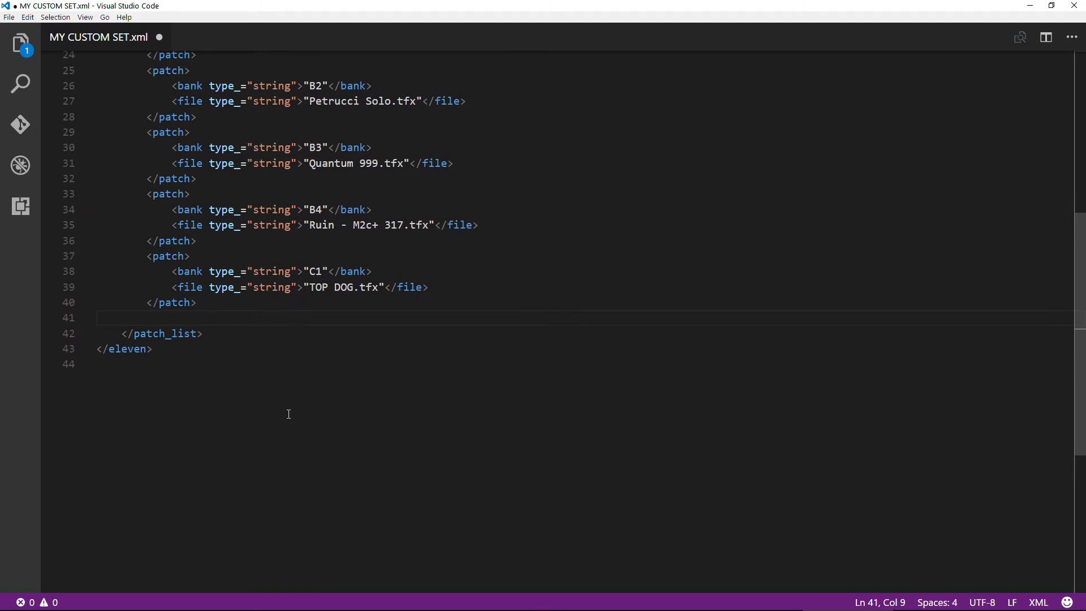
key("BackSpace")
key("BackSpace")
key("BackSpace")
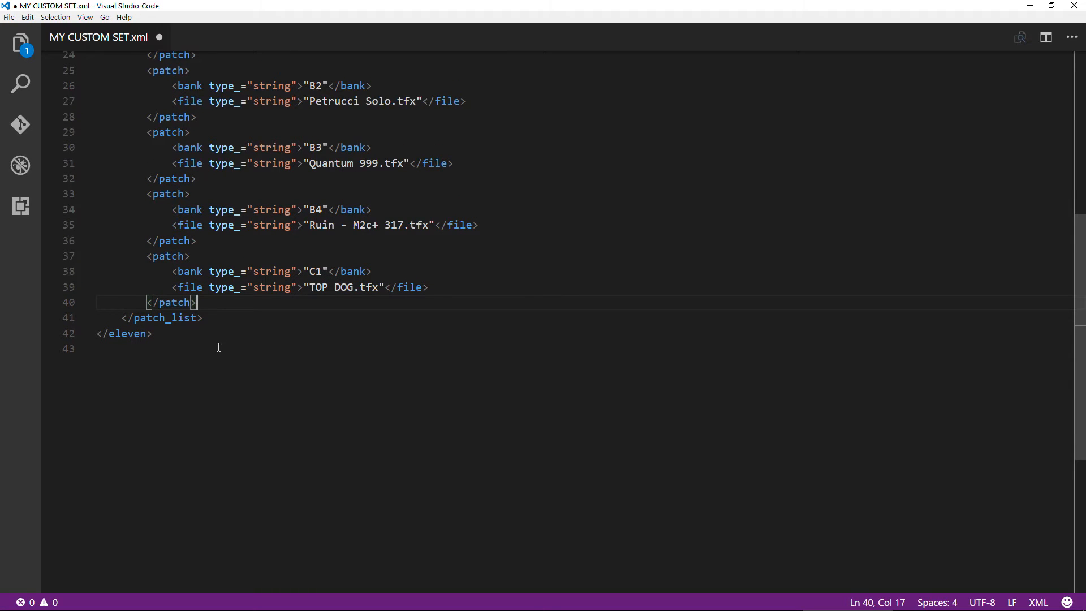
- Review the remaining A1 to C1 patch entries, save MY CUSTOM SET.xml, and close the code editor
scroll(212, 332, "up", 8)
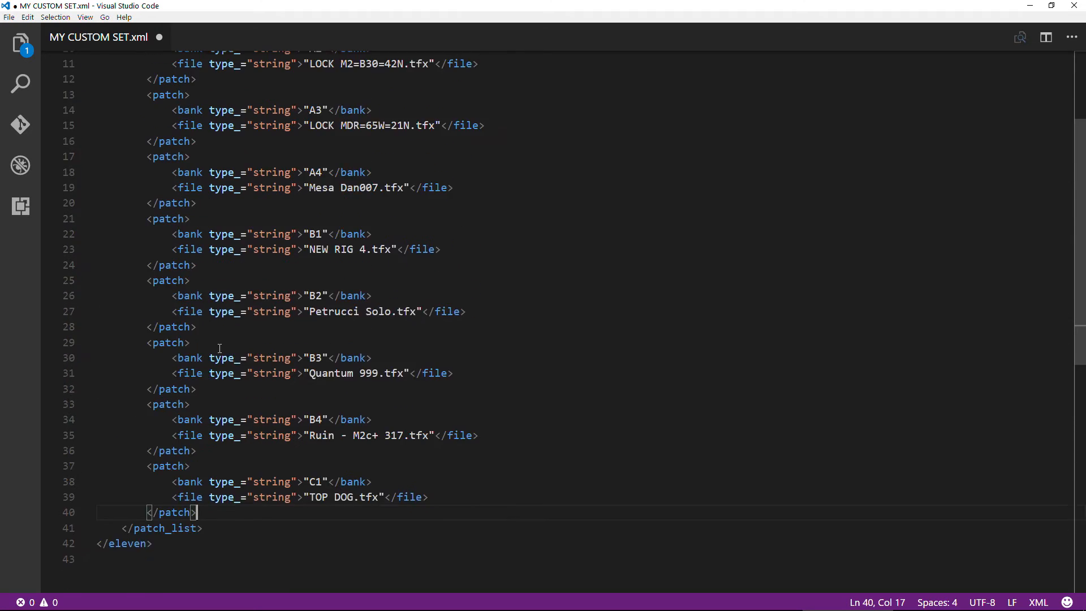
scroll(228, 274, "down", 5)
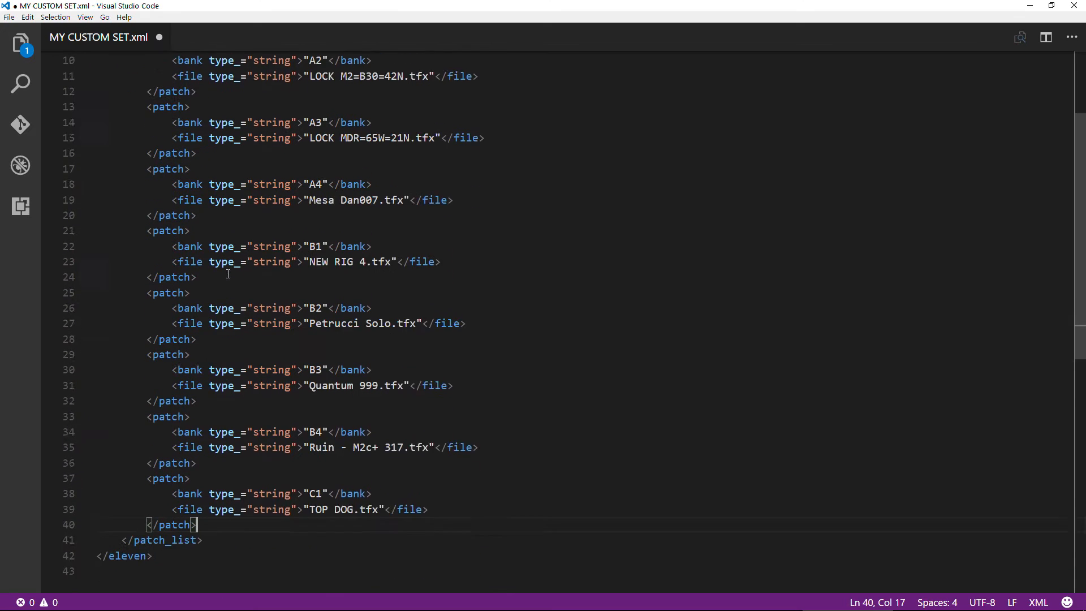
scroll(252, 312, "up", 4)
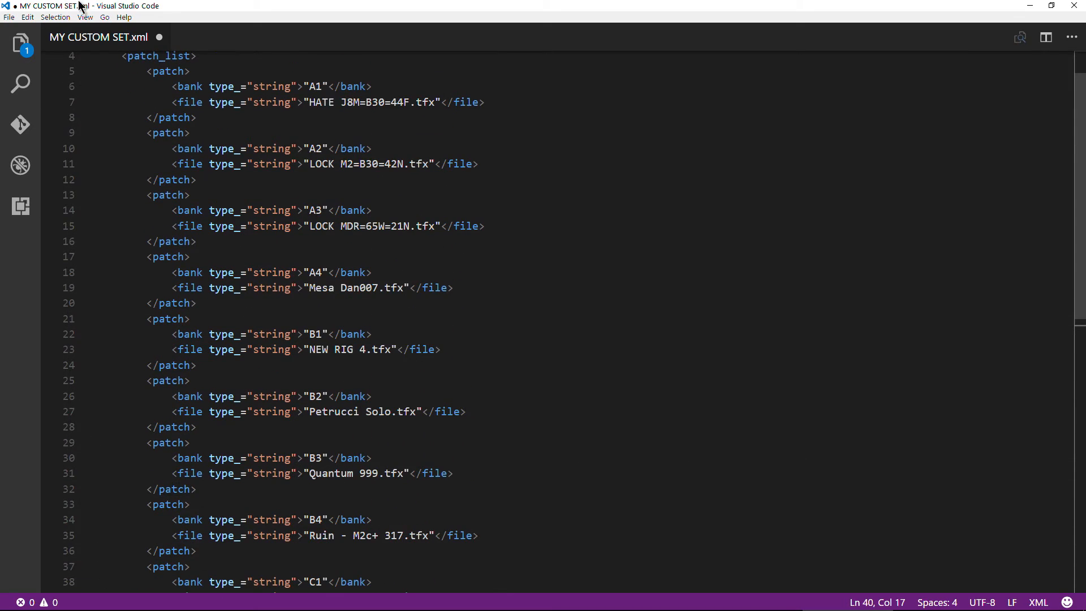
left_click(9, 16)
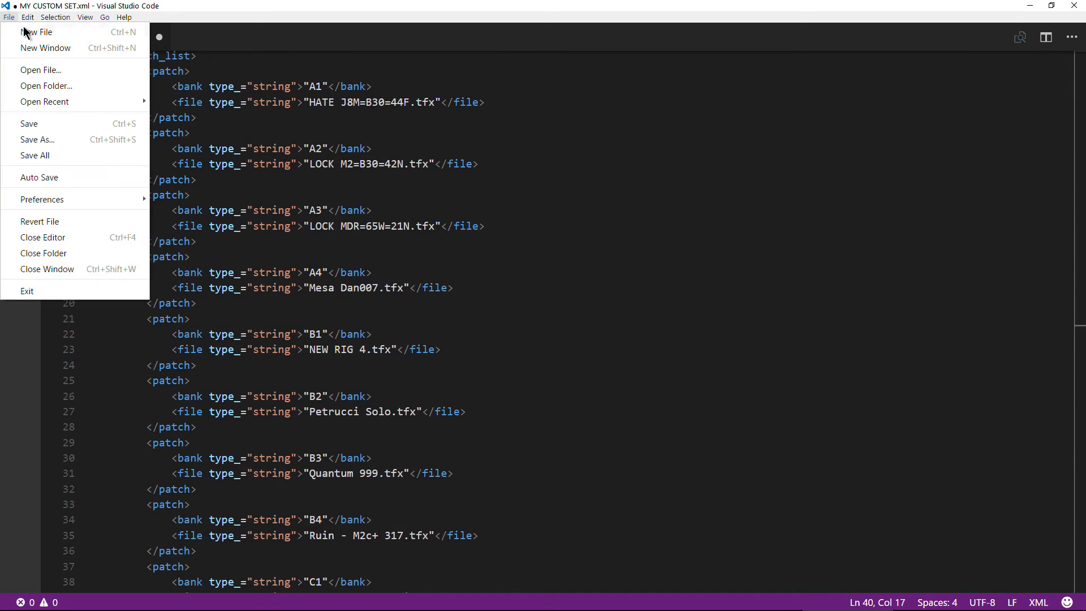
left_click(50, 123)
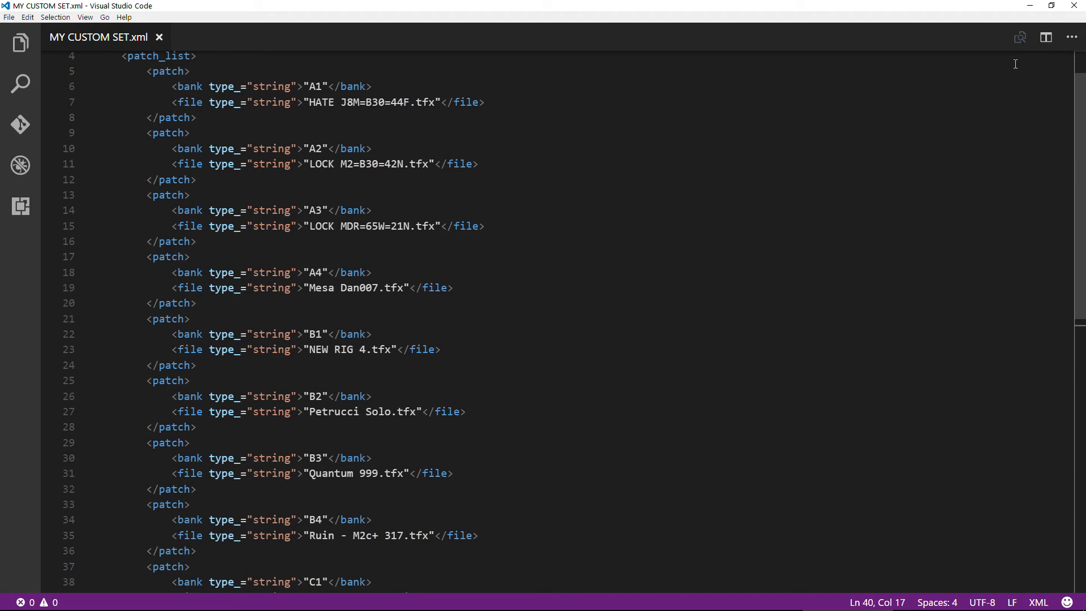
left_click(1073, 5)
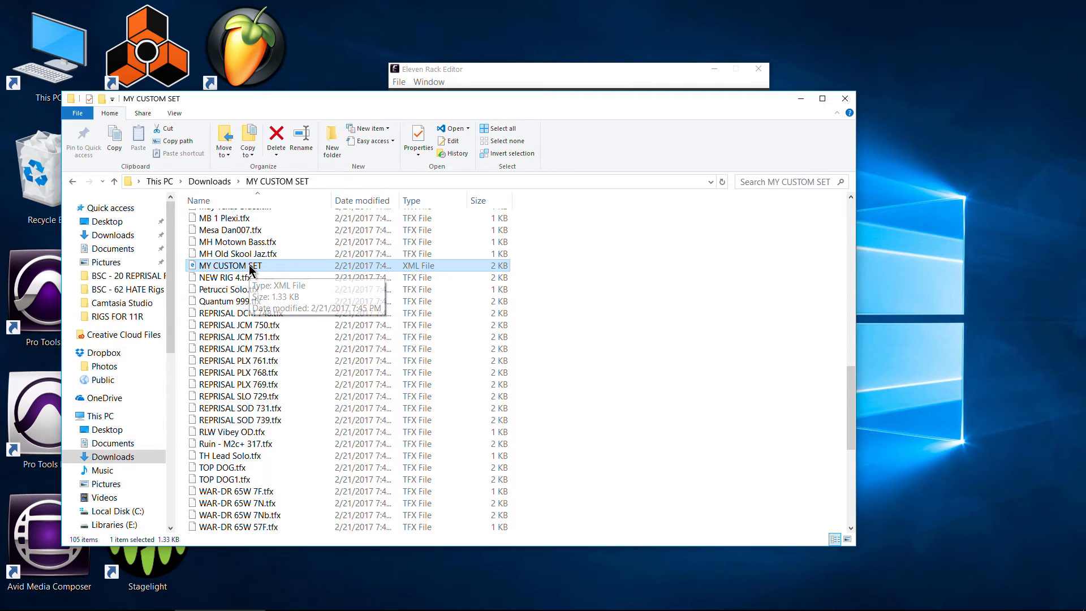
- Rename the MY CUSTOM SET XML file in the folder as 9 RIGS MY CUSTOM SET
left_click(275, 266)
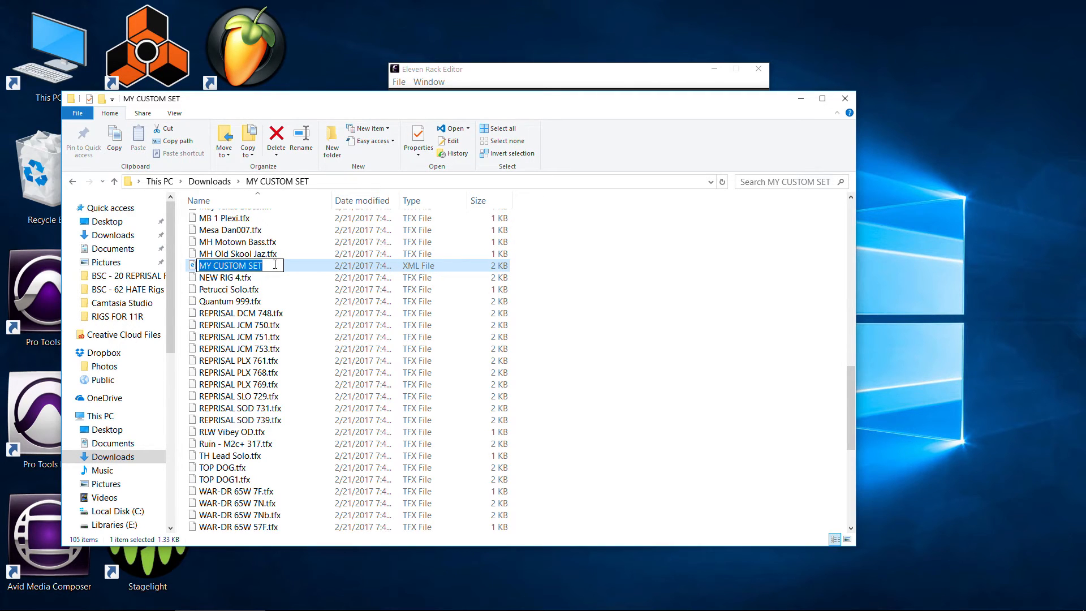
key("Home")
type("9 RIGS")
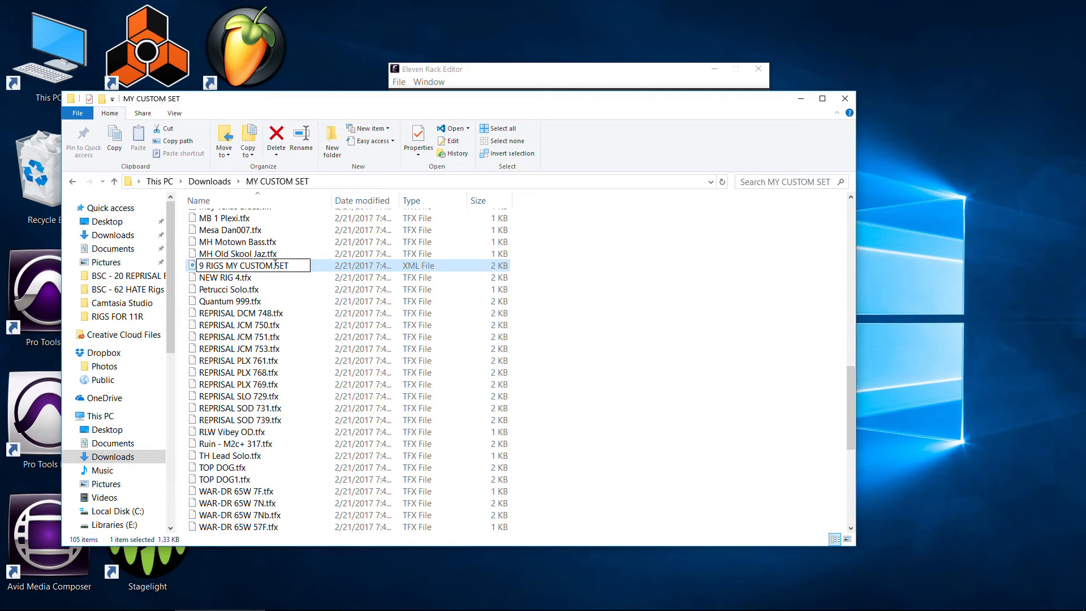
left_click(638, 360)
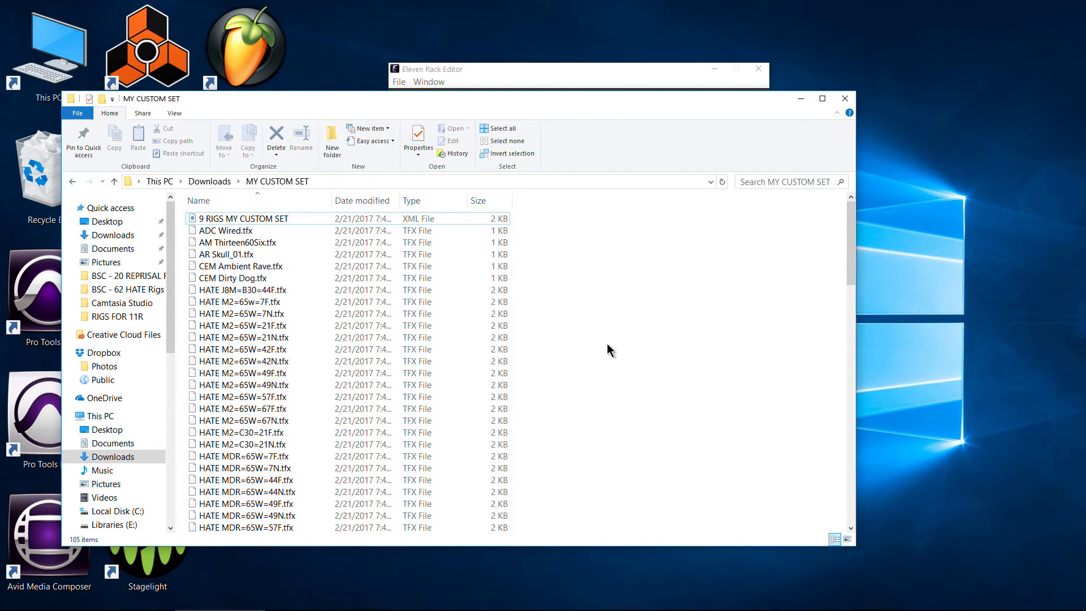
- Open 9 RIGS MY CUSTOM SET.xml in Visual Studio Code and place the MY CUSTOM SET folder window beside its patch entries
scroll(638, 346, "down", 20)
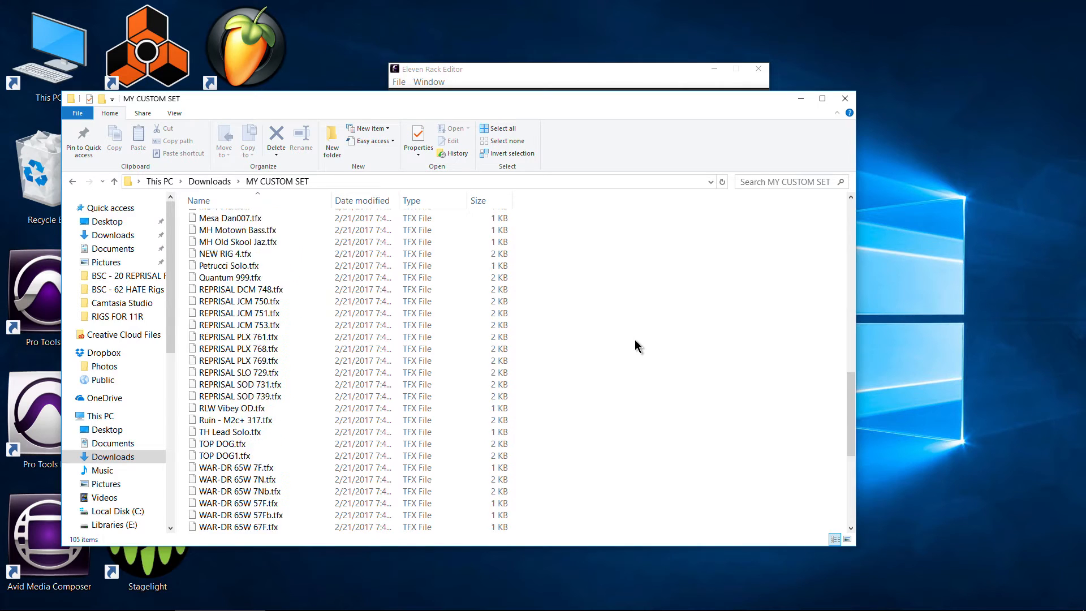
scroll(245, 426, "up", 7)
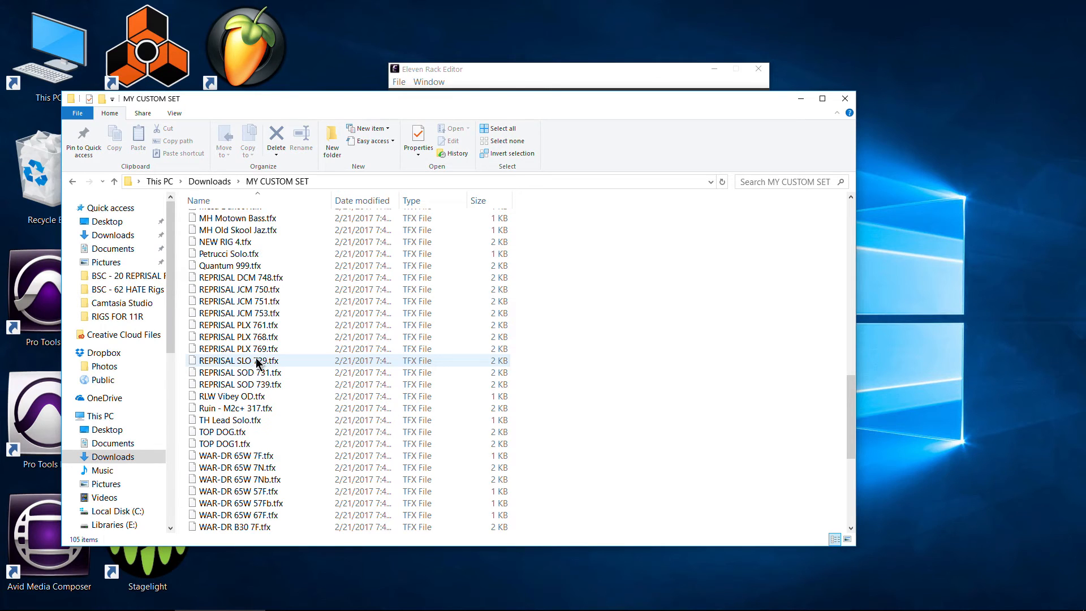
scroll(250, 367, "up", 5)
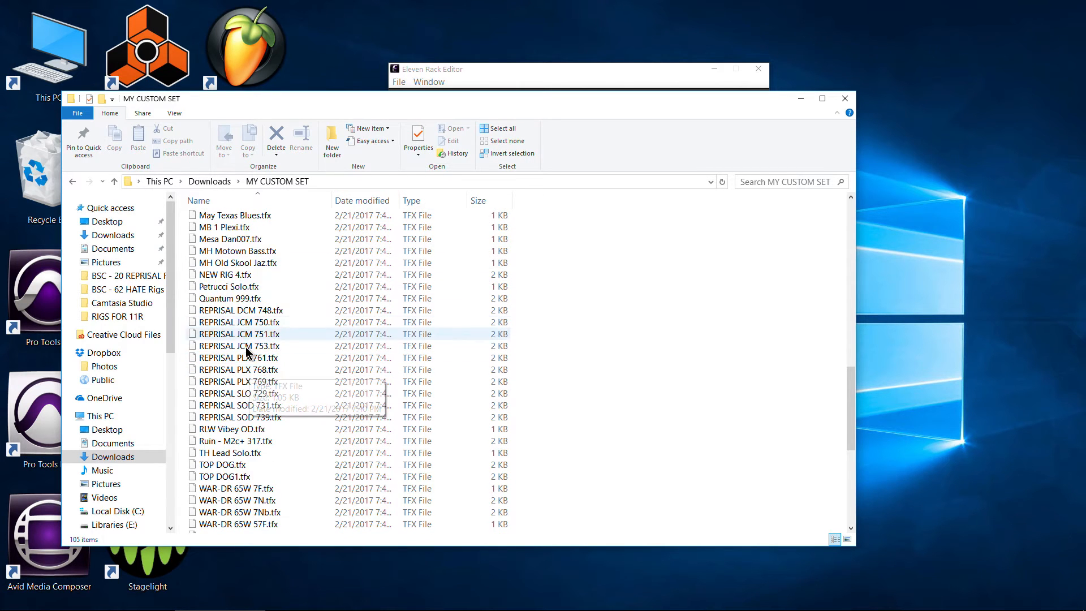
scroll(249, 359, "up", 10)
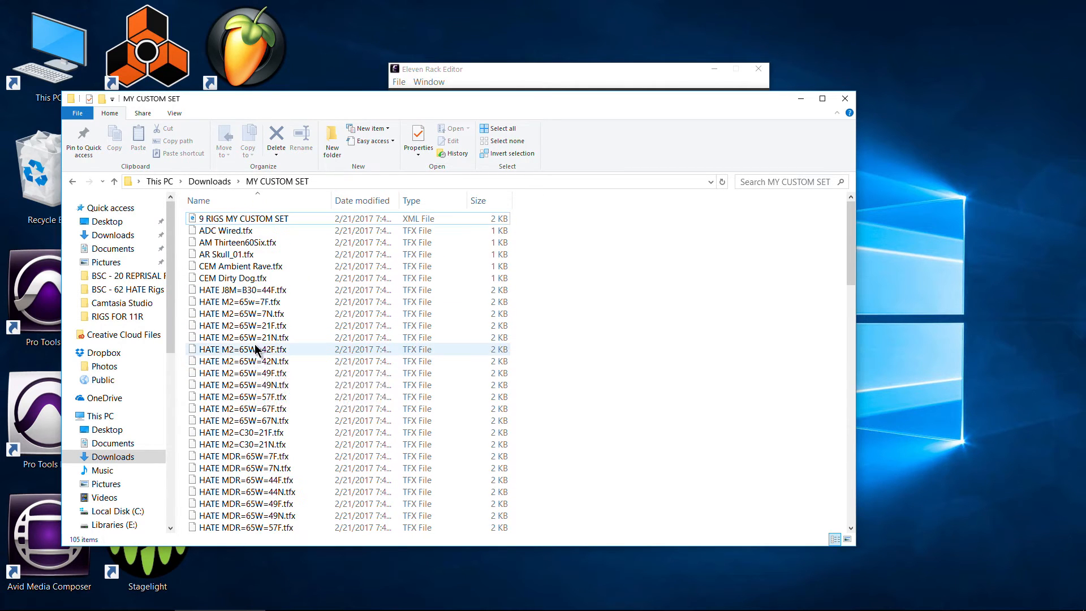
left_click(245, 220)
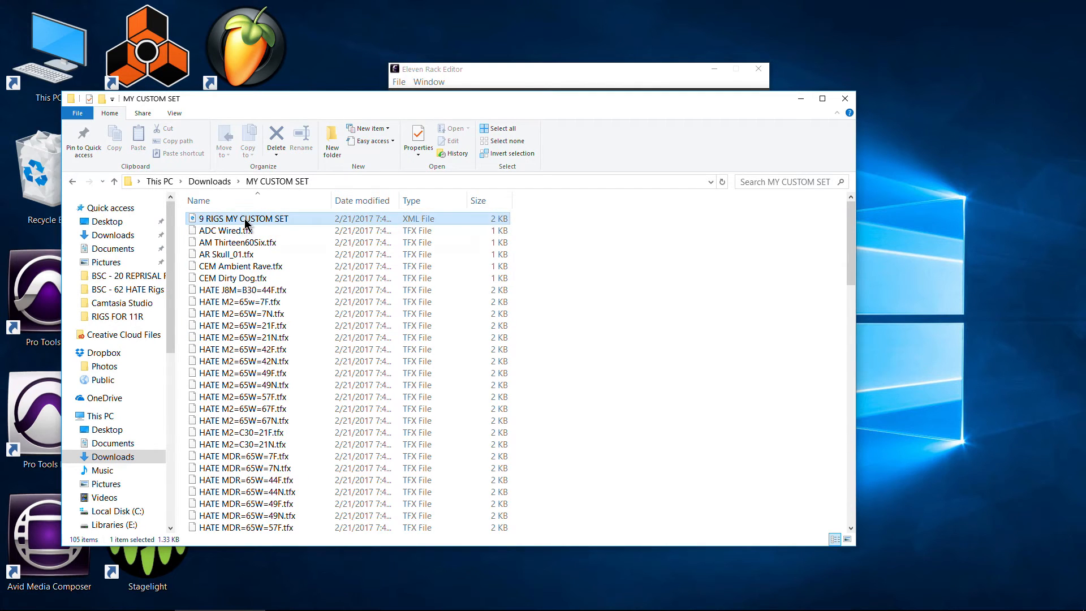
right_click(245, 219)
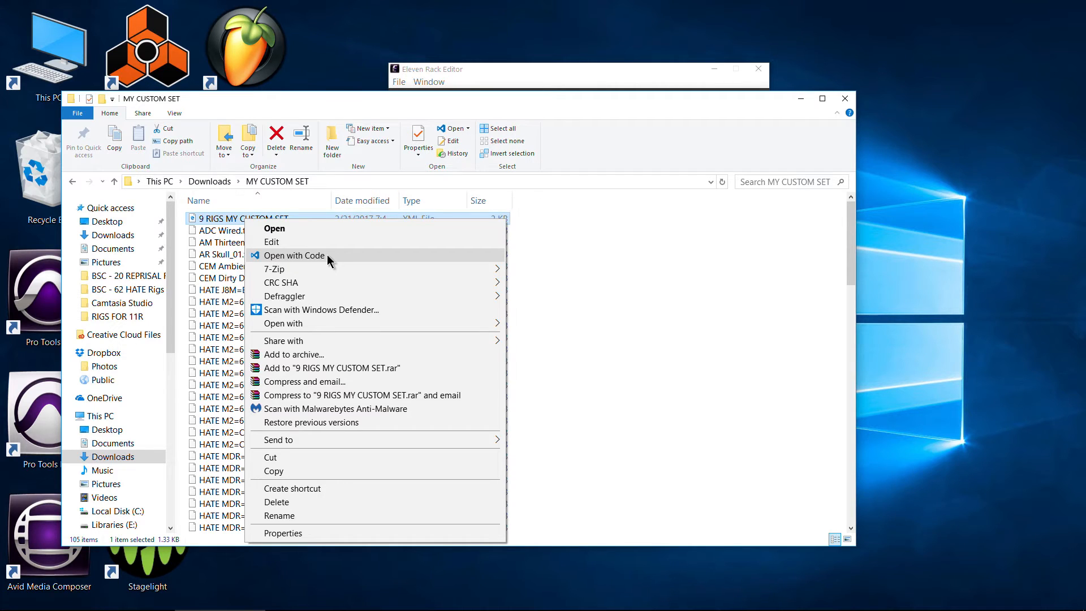
left_click(327, 255)
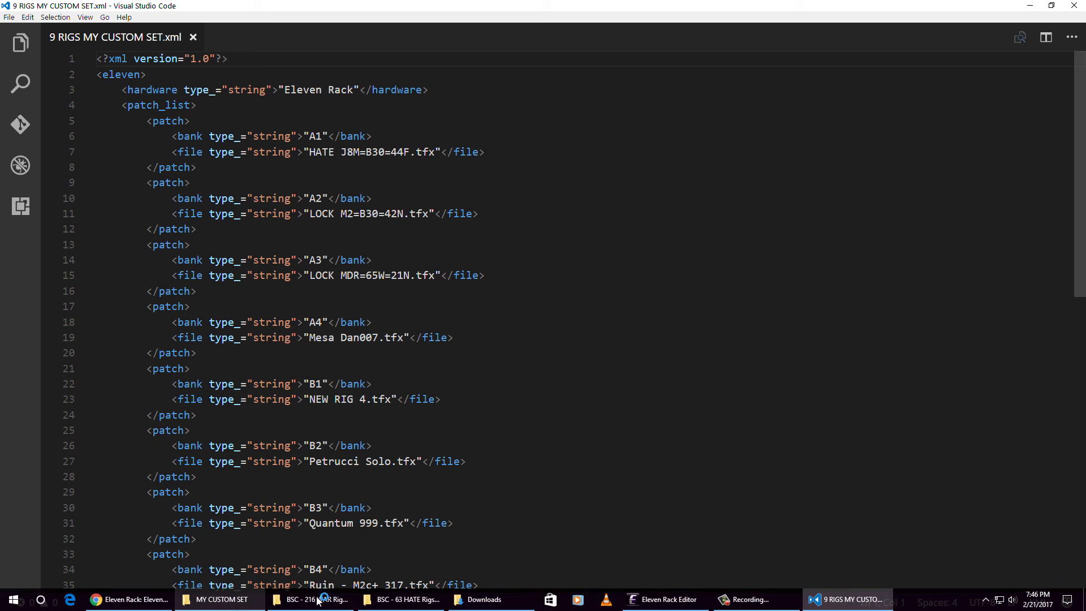
left_click(222, 599)
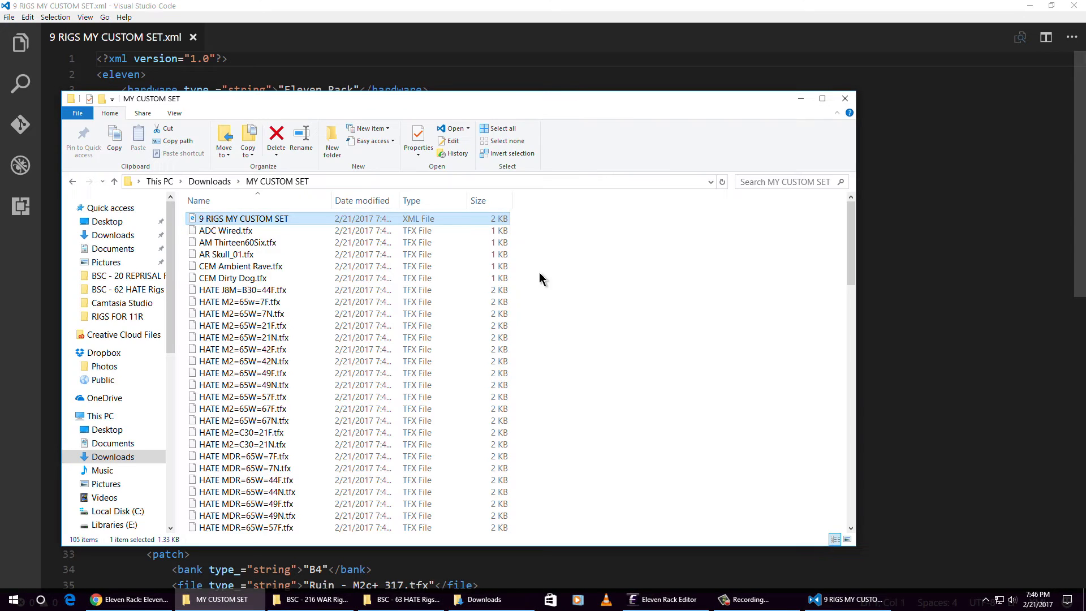
left_click_drag(206, 98, 568, 84)
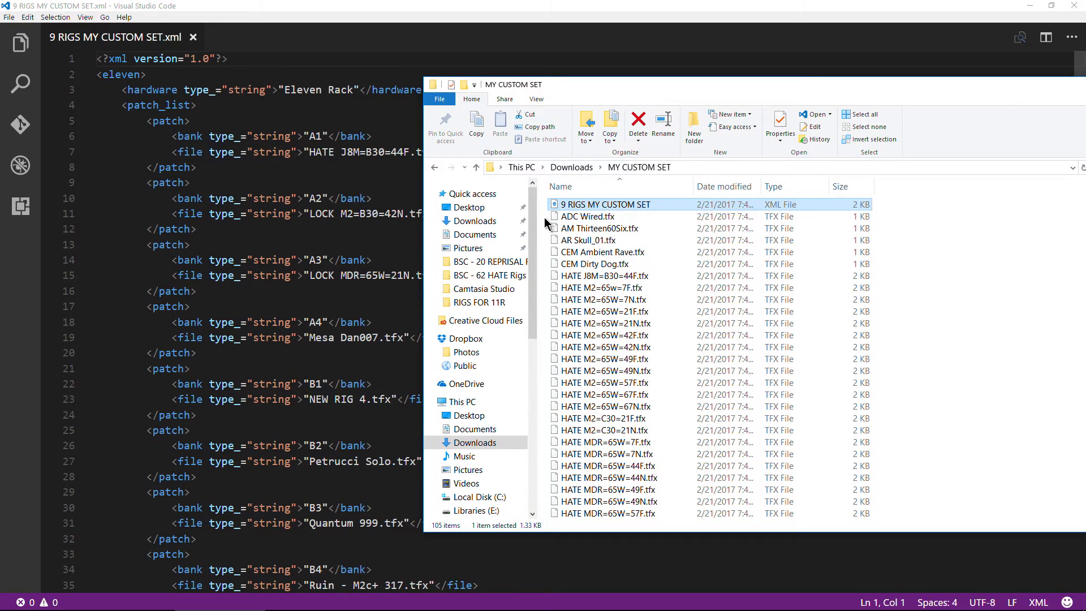
- Delete the unused rig files from HATE M2=65w=7F.tfx through JSi Lou's Mask.tfx, keeping HATE J8M=B30=44F.tfx
left_click(594, 277)
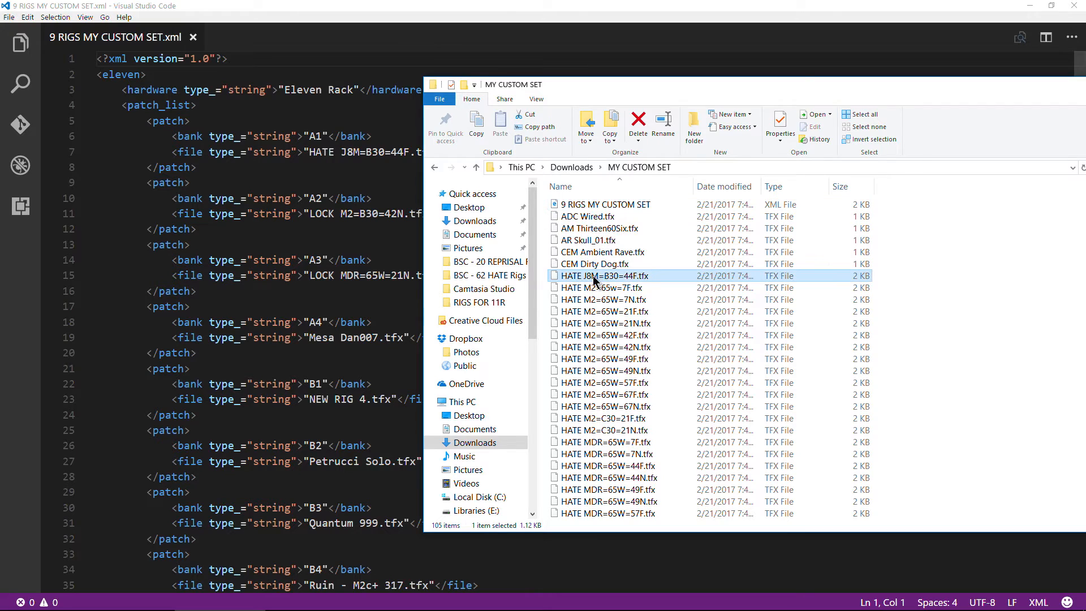
left_click(548, 288)
left_click_drag(542, 287, 624, 467)
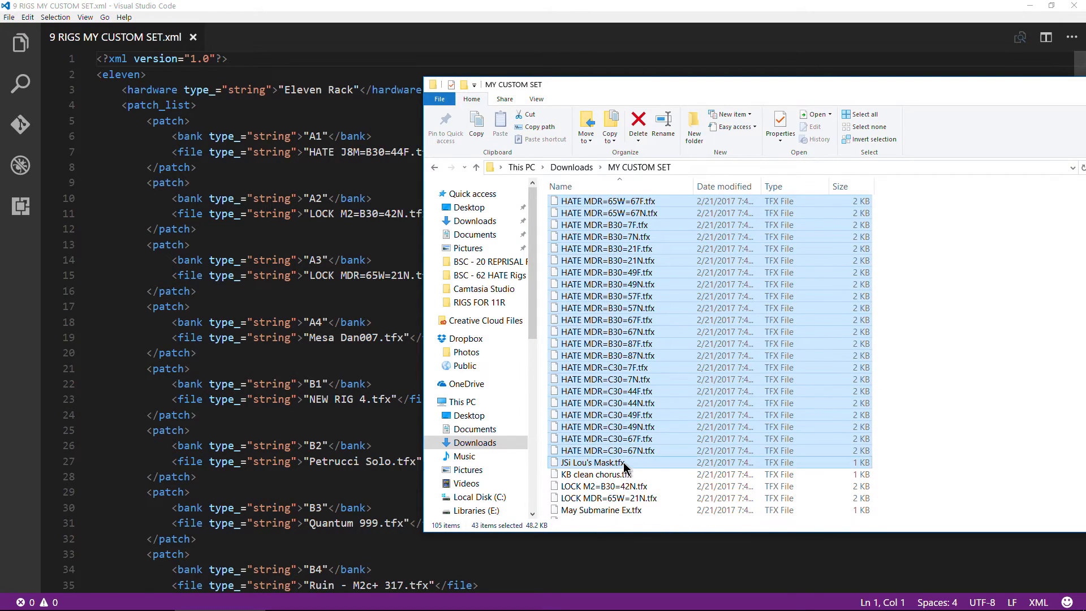
key("Delete")
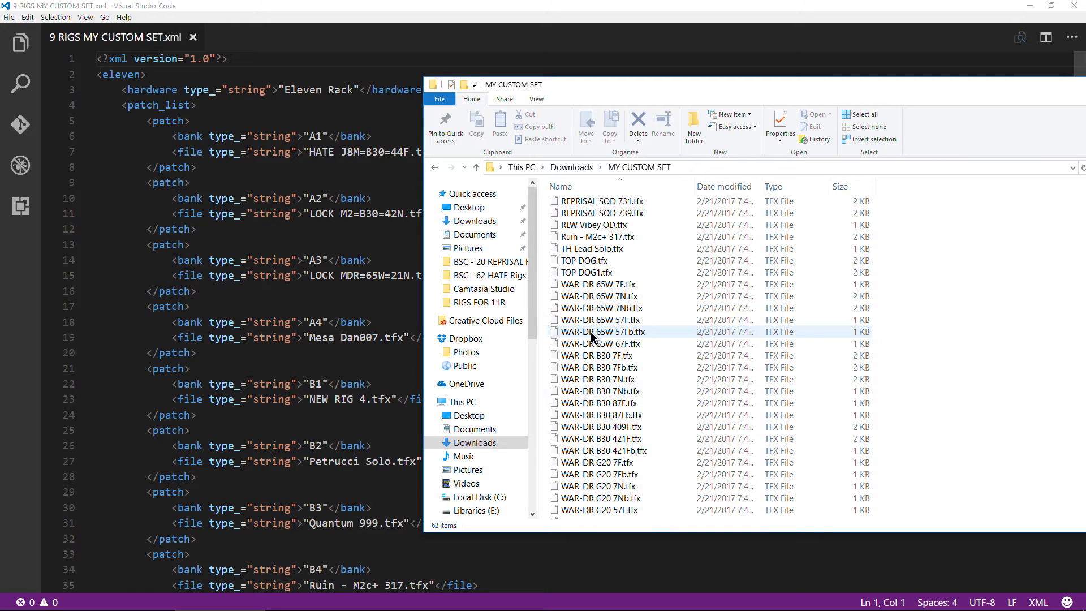
- Check the C1 rig in the XML file, and delete all rig files from TOP DOG1.tfx to the end of the folder
left_click(586, 273)
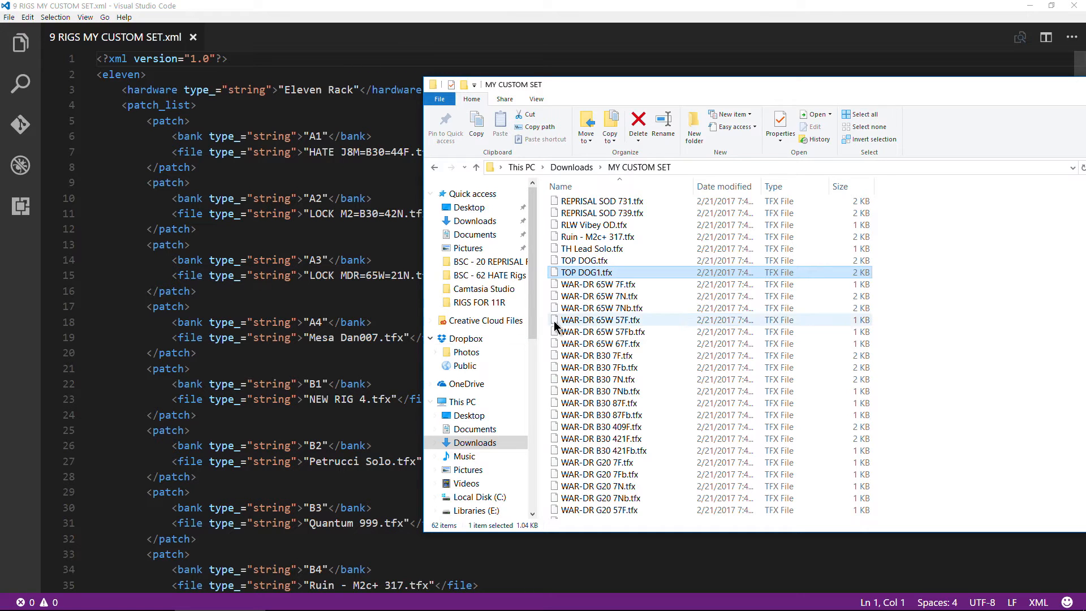
left_click(585, 261)
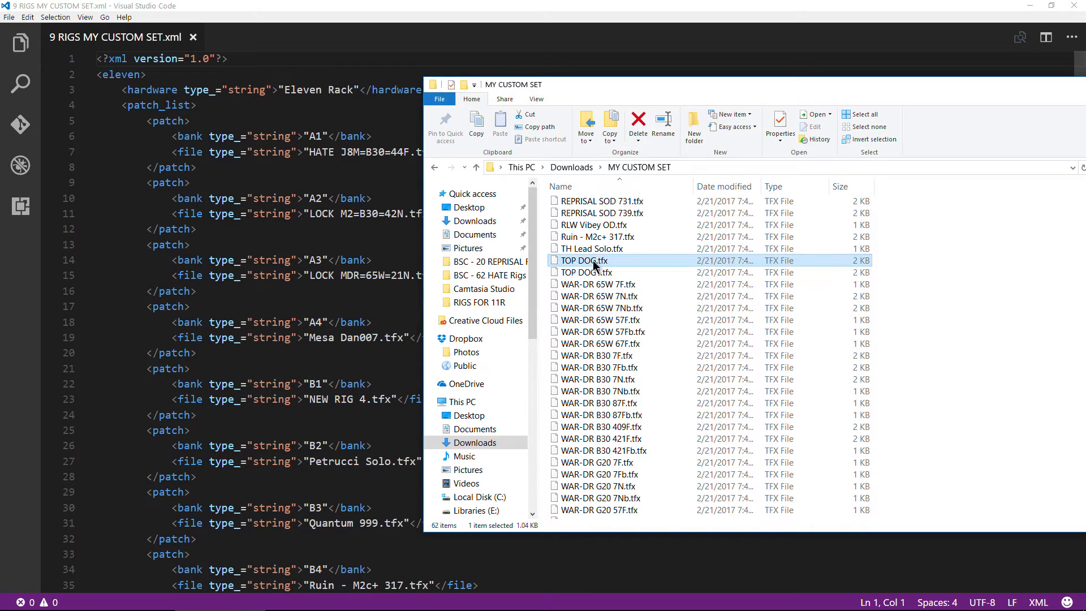
left_click(310, 483)
scroll(339, 483, "down", 5)
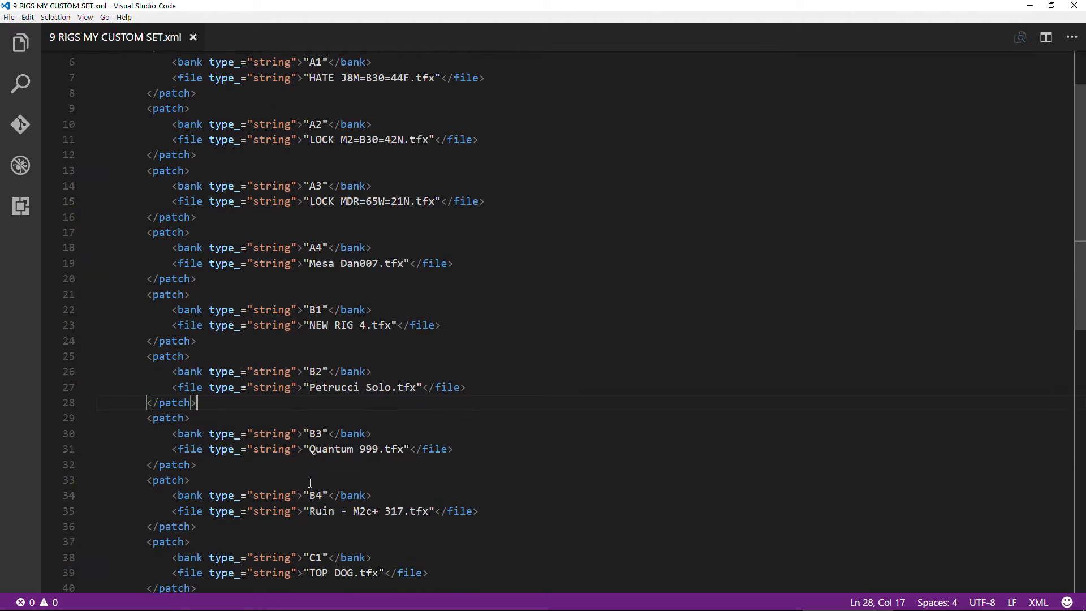
mouse_move(493, 607)
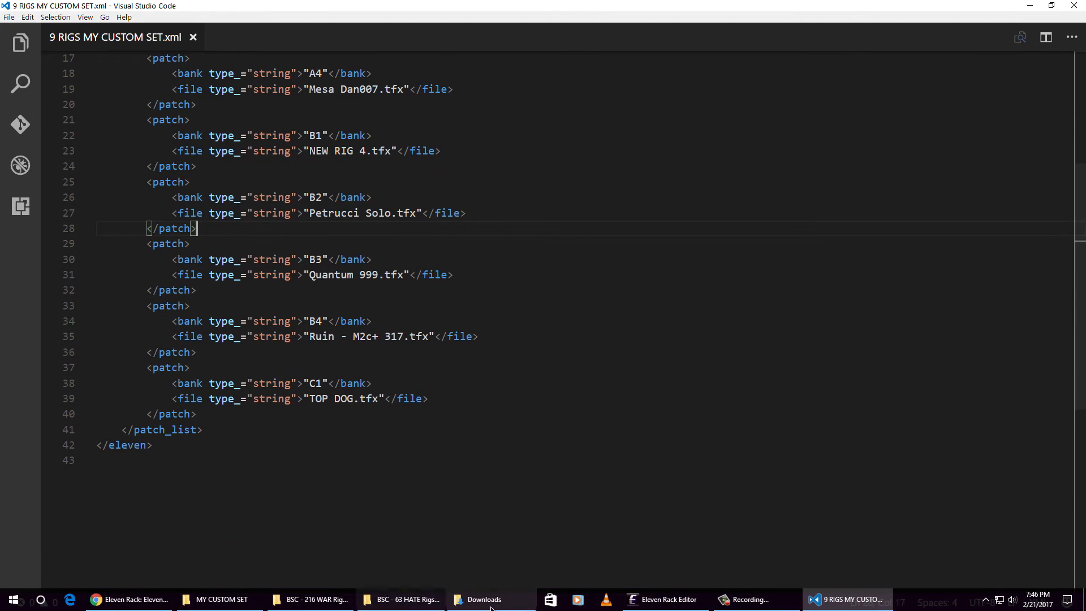
left_click(256, 608)
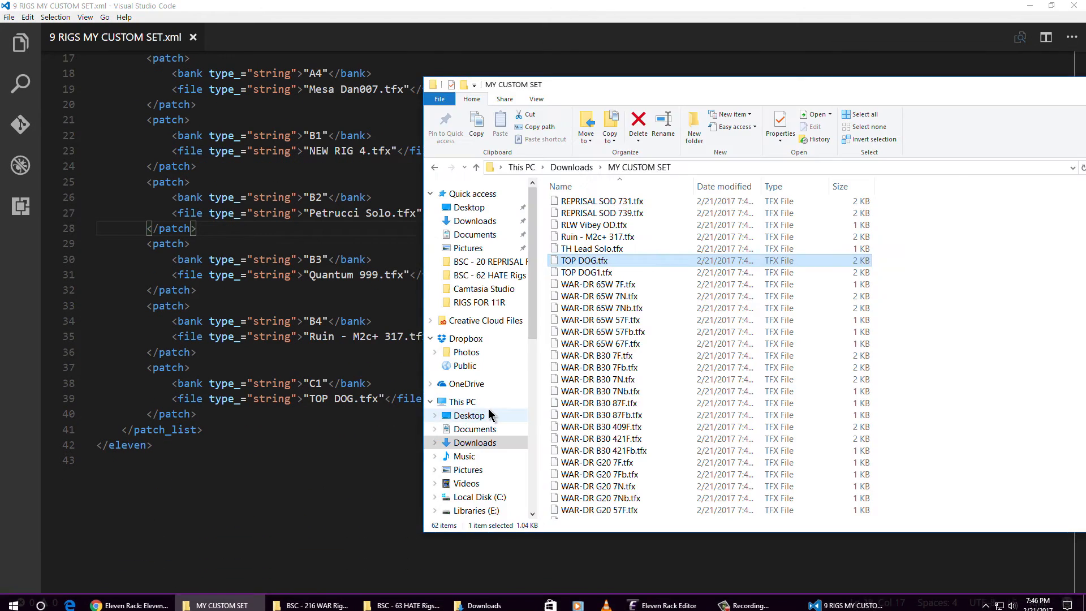
left_click_drag(545, 277, 639, 532)
key("Delete")
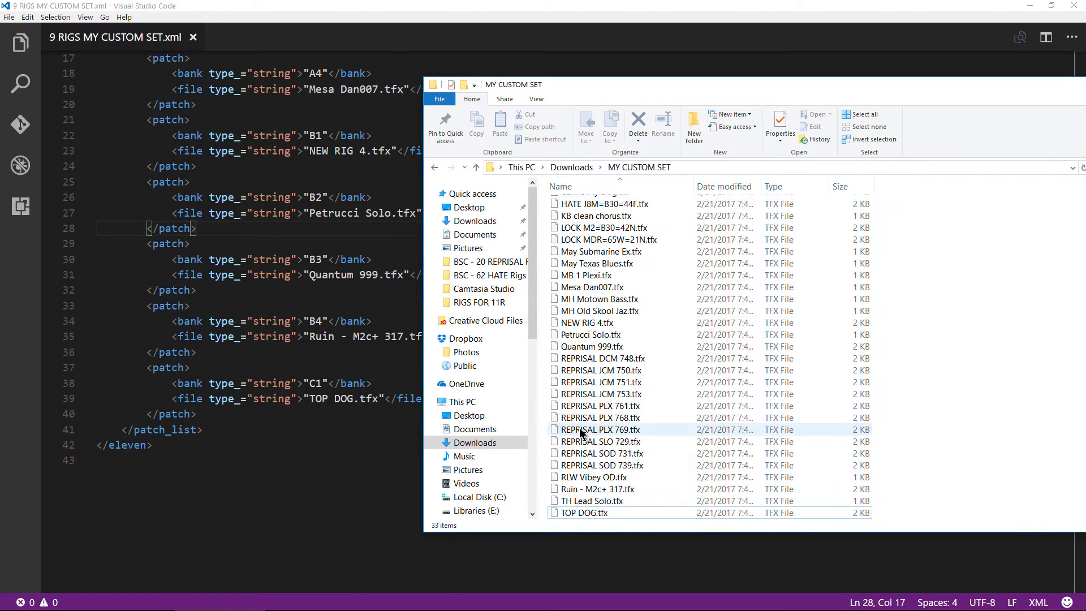
- Delete the rig files from REPRISAL DCM 748.tfx through RLW Vibey OD.tfx, plus TH Lead Solo.tfx
left_click(547, 358)
left_click_drag(552, 363, 629, 478)
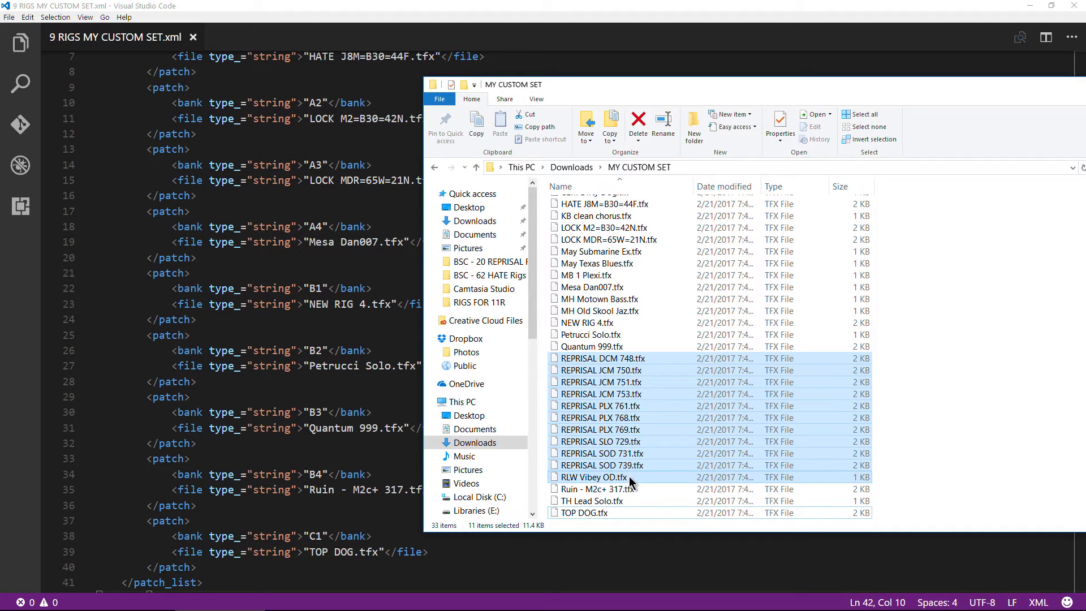
key("Delete")
left_click(589, 445)
key("Delete")
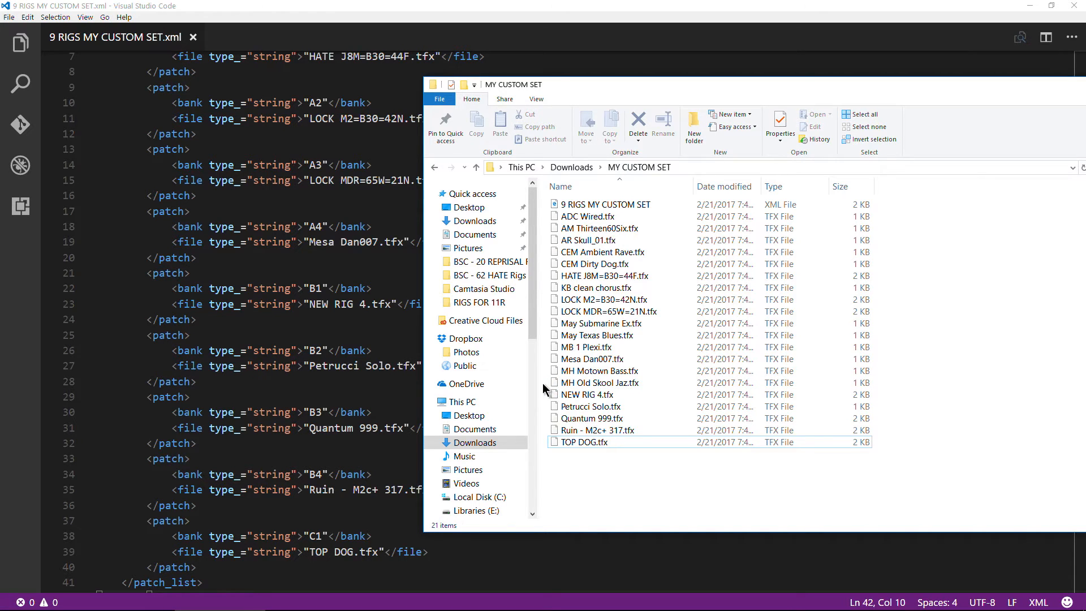
- Delete MH Motown Bass.tfx and MH Old Skool Jaz.tfx, plus the files from ADC Wired.tfx through CEM Dirty Dog.tfx
left_click_drag(542, 383, 569, 376)
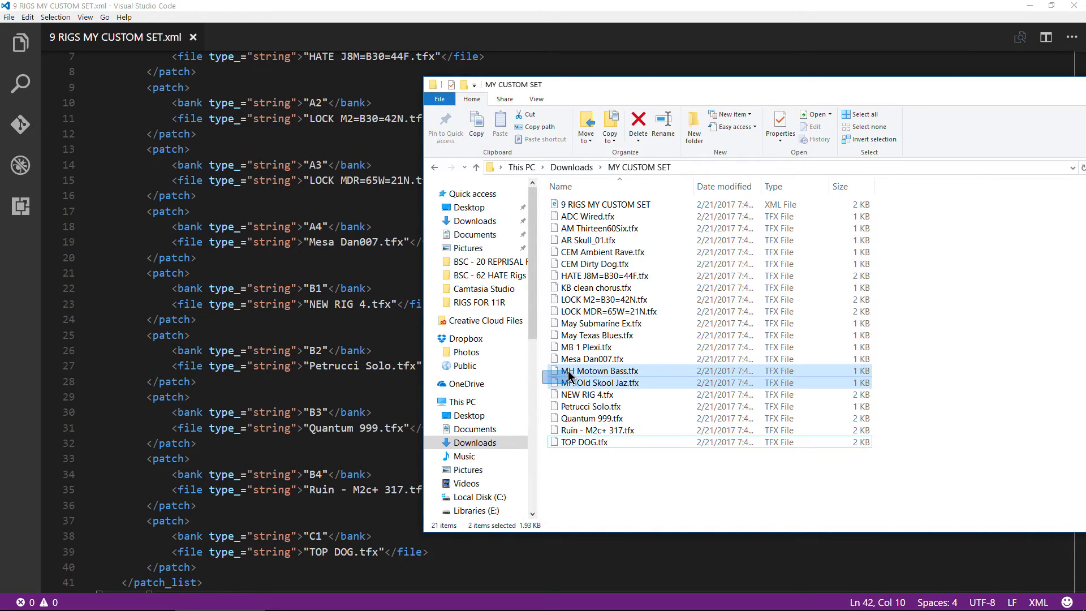
key("Delete")
left_click_drag(545, 217, 562, 266)
key("Delete")
- Delete KB clean chorus.tfx, May Submarine Ex.tfx, May Texas Blues.tfx and MB 1 Plexi.tfx from the folder
left_click(557, 231)
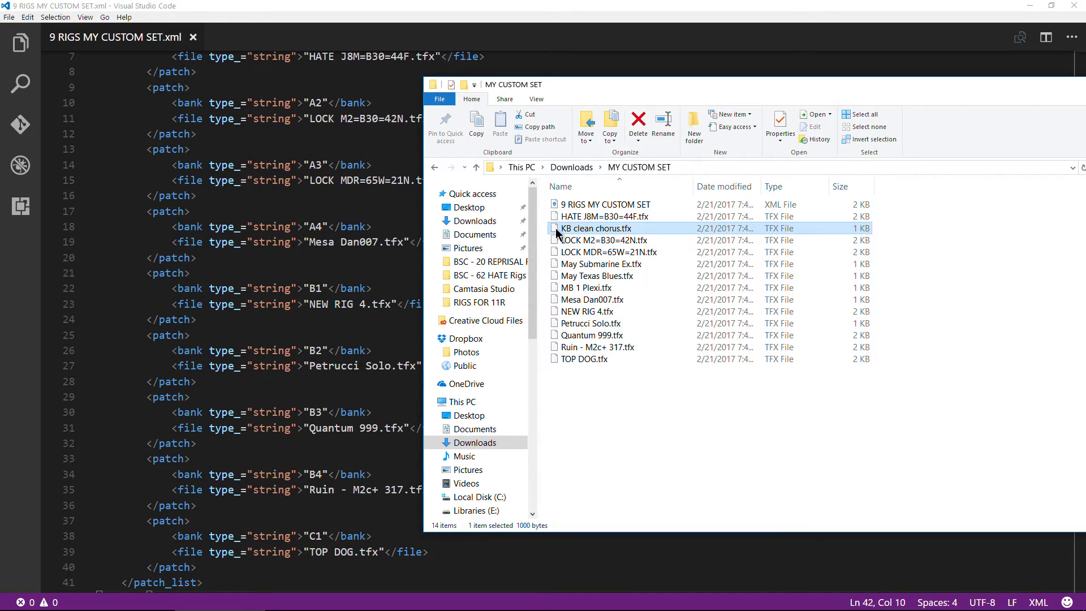
key("Delete")
left_click_drag(543, 250, 557, 277)
key("Delete")
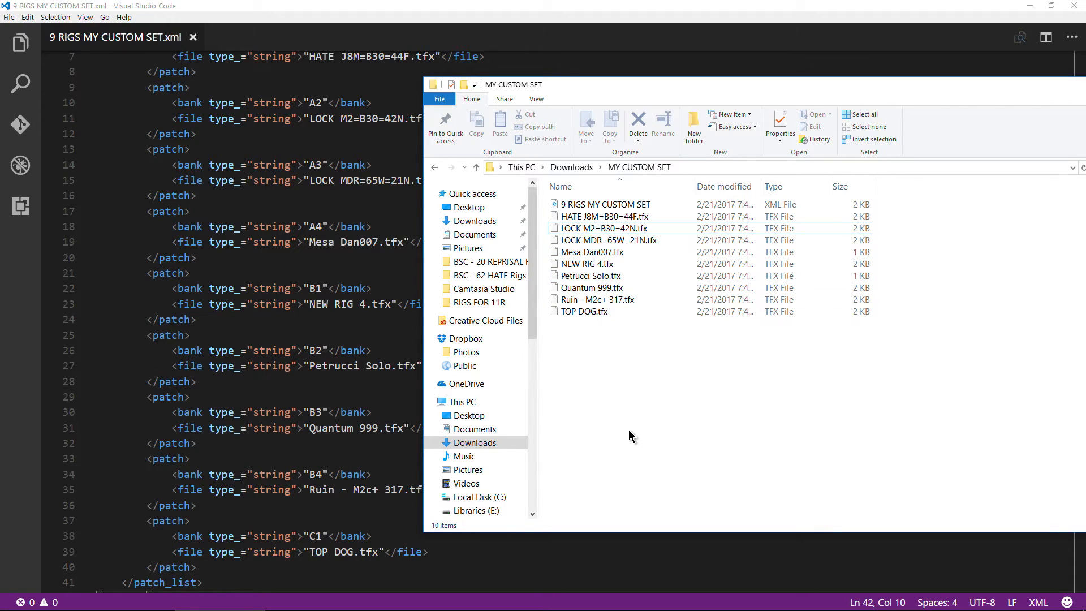
- Check the rig files left in the folder, from HATE J8M=B30=44F.tfx to TOP DOG.tfx, and the accompanying XML file
left_click_drag(602, 376, 663, 222)
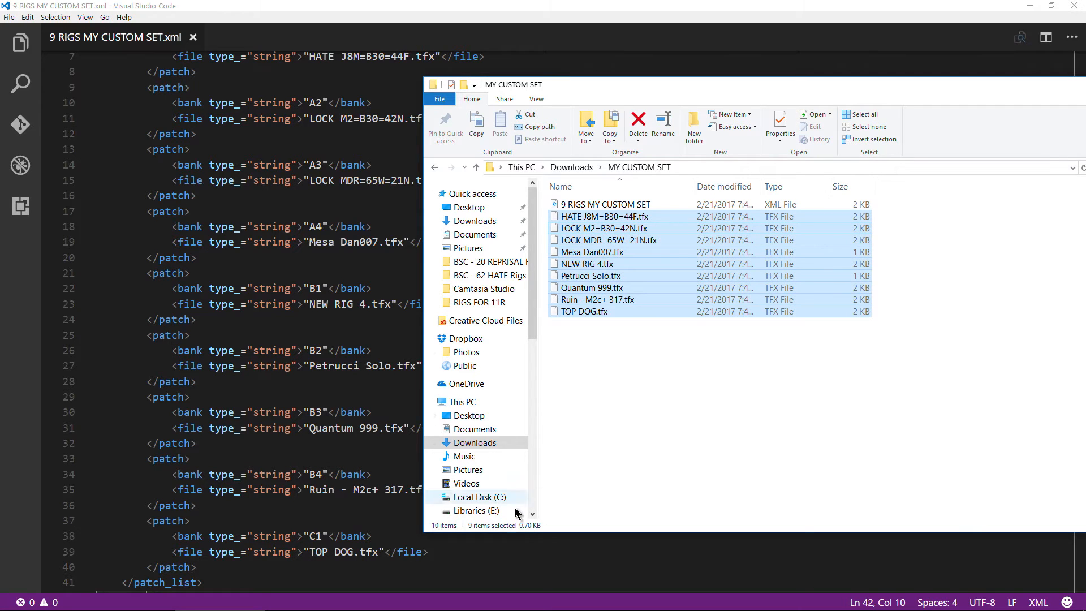
left_click(614, 444)
left_click(594, 204)
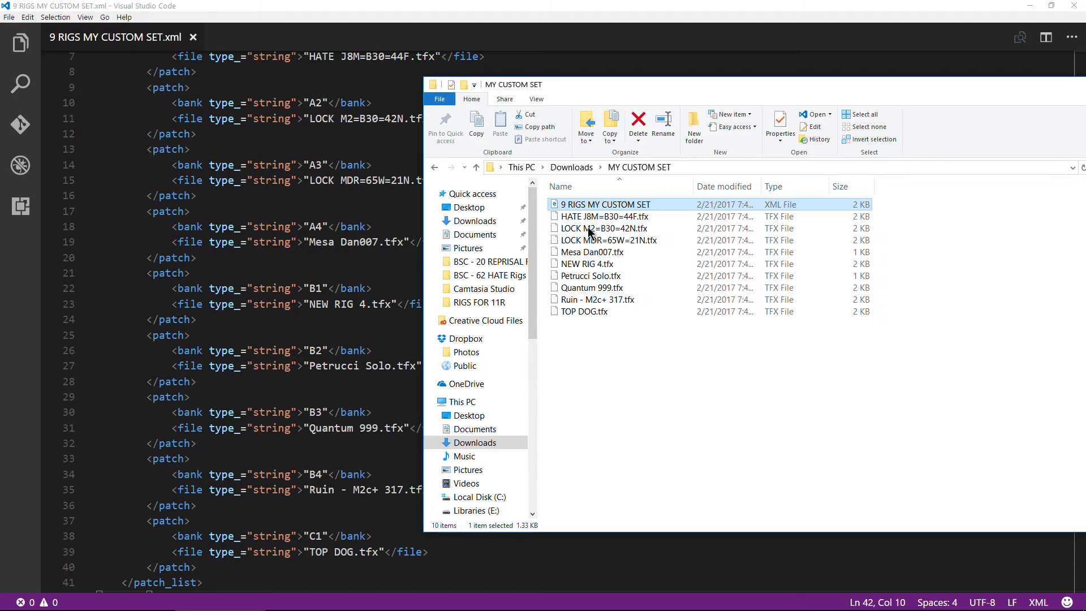
left_click(642, 417)
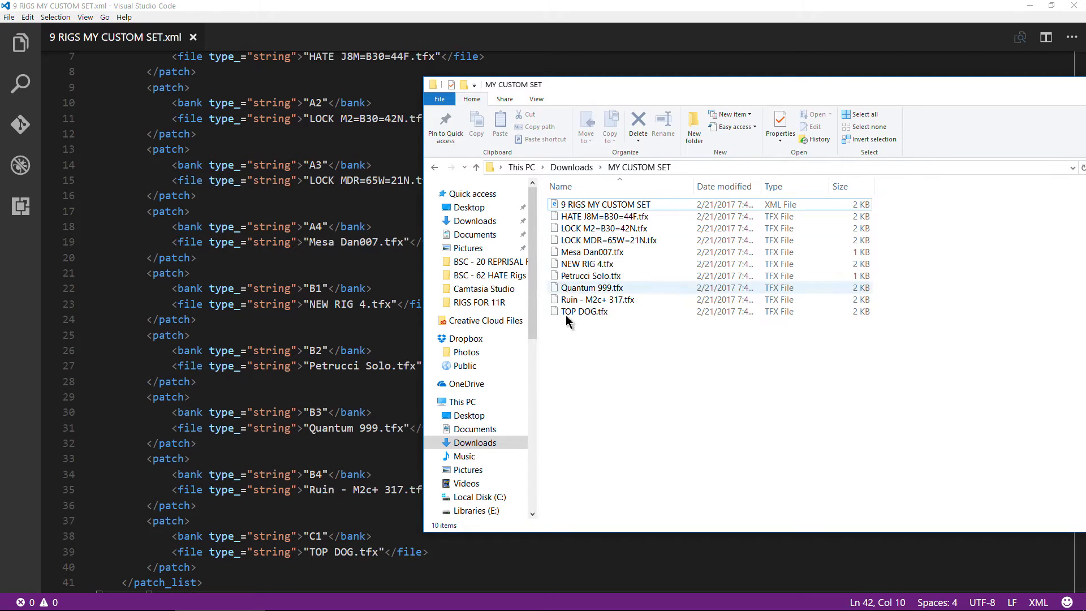
- Examine the rig files from HATE J8M=B30=44F.tfx to TOP DOG.tfx against the patch entries in the XML
left_click_drag(566, 317, 647, 218)
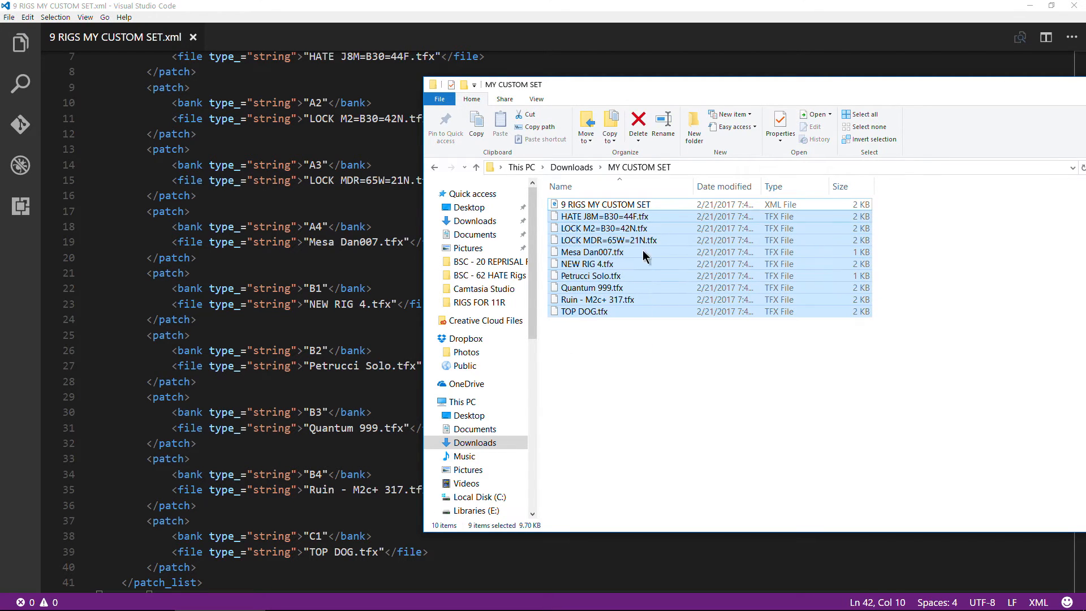
left_click(694, 386)
left_click_drag(744, 92, 586, 85)
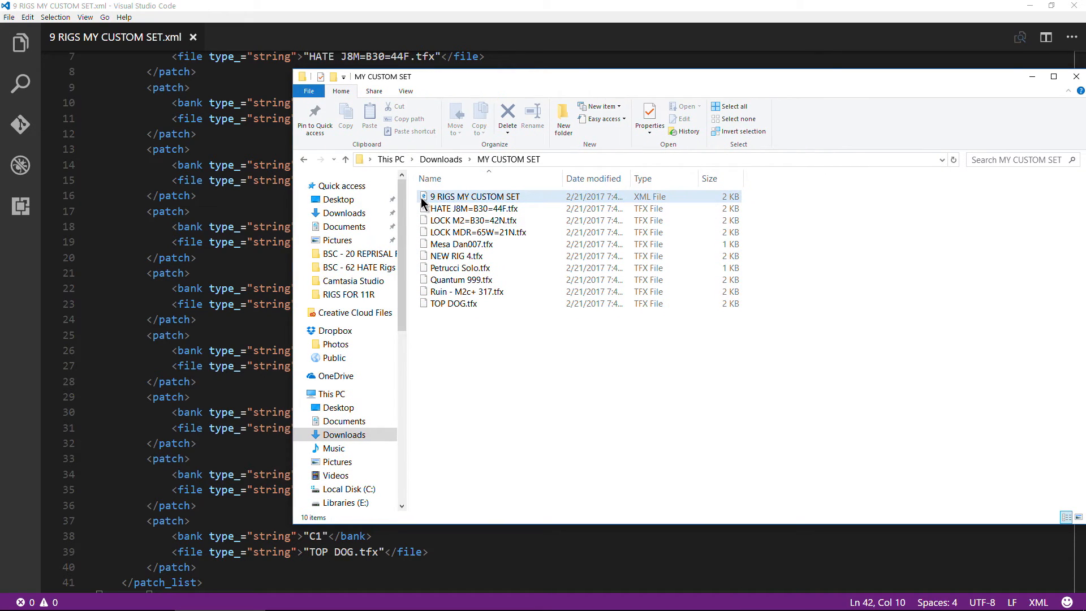
left_click_drag(480, 342, 514, 225)
left_click(540, 373)
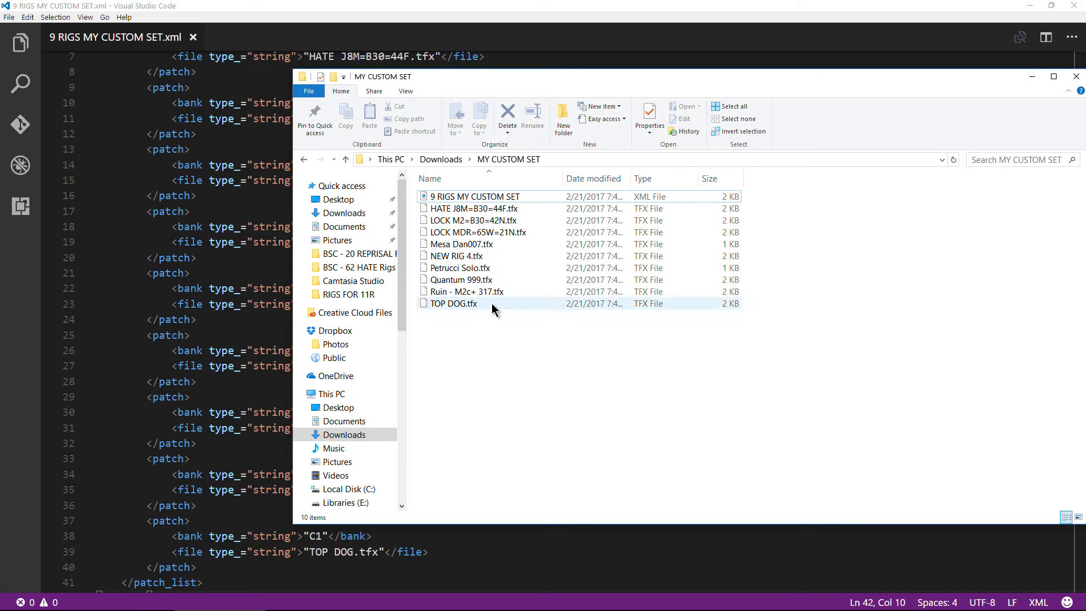
- Create a compressed (zipped) folder in Downloads and try to add the MY CUSTOM SET folder to it
left_click(438, 159)
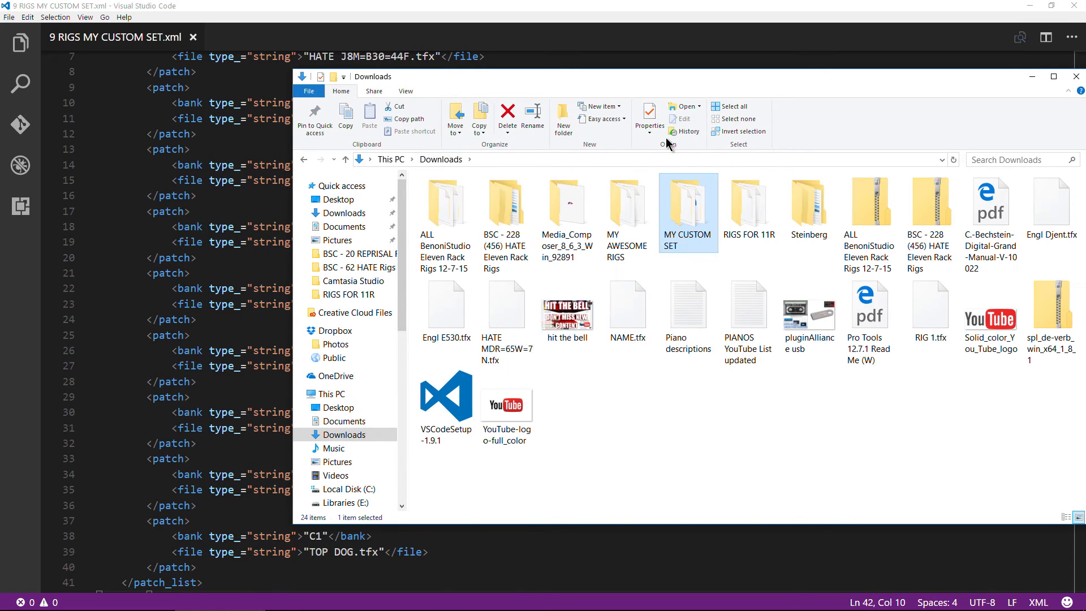
left_click_drag(709, 85, 568, 88)
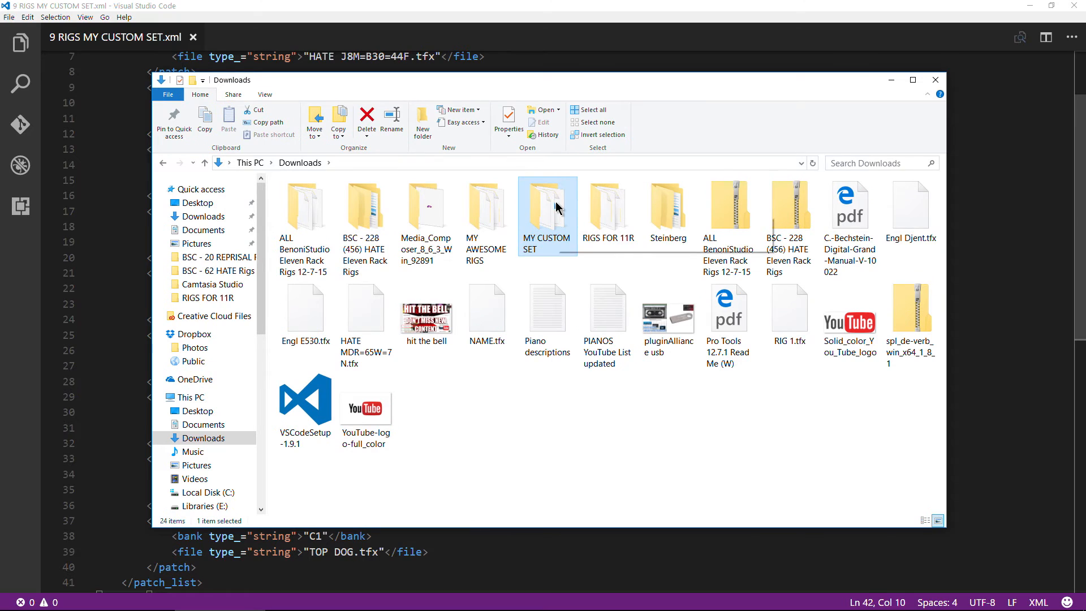
right_click(519, 437)
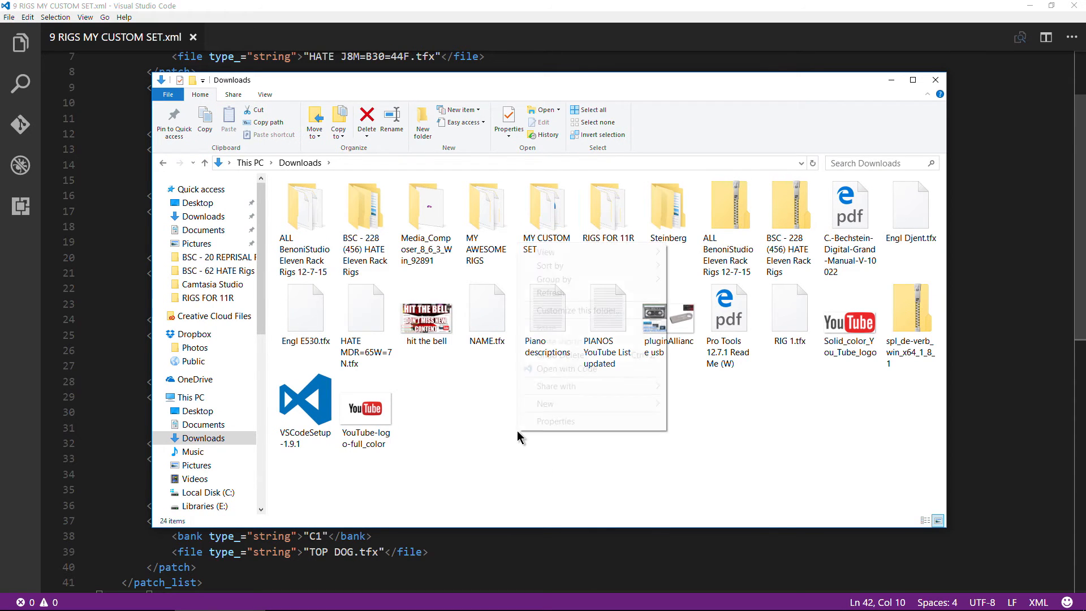
mouse_move(563, 402)
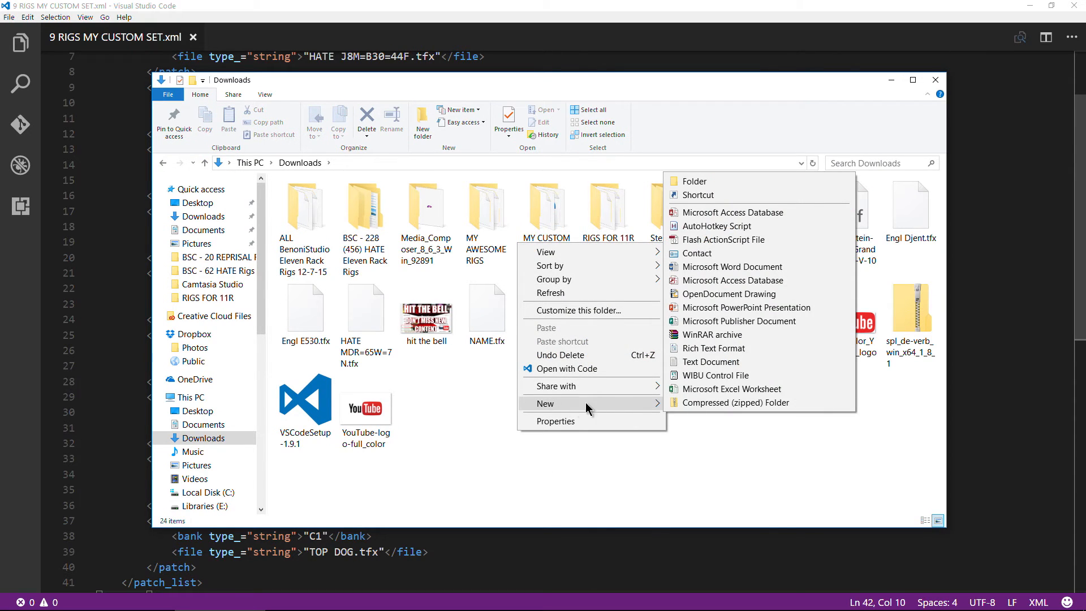
left_click(706, 404)
left_click(612, 437)
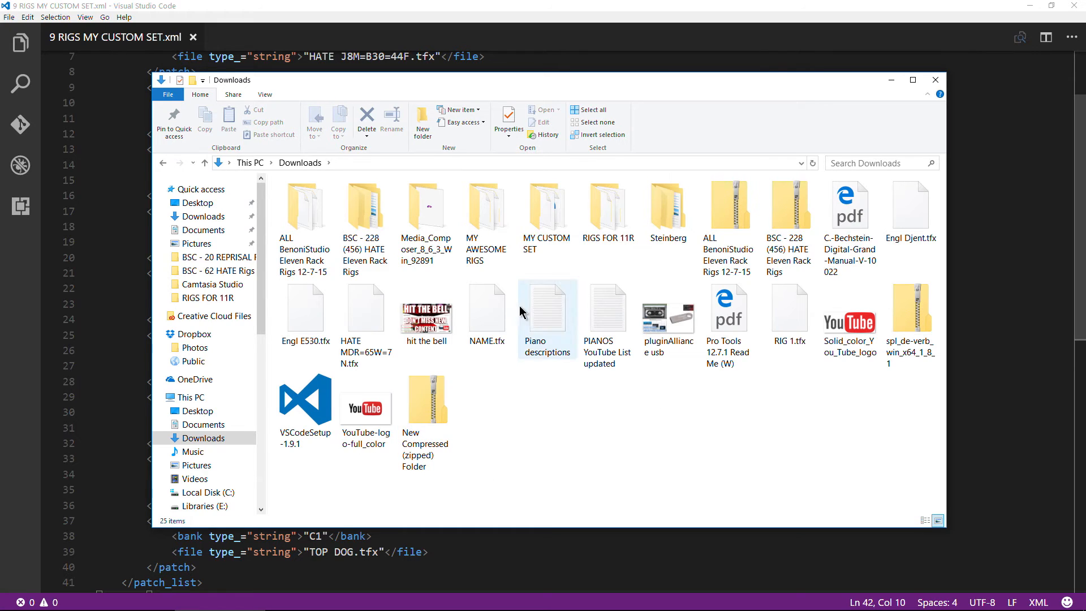
left_click_drag(538, 211, 426, 420)
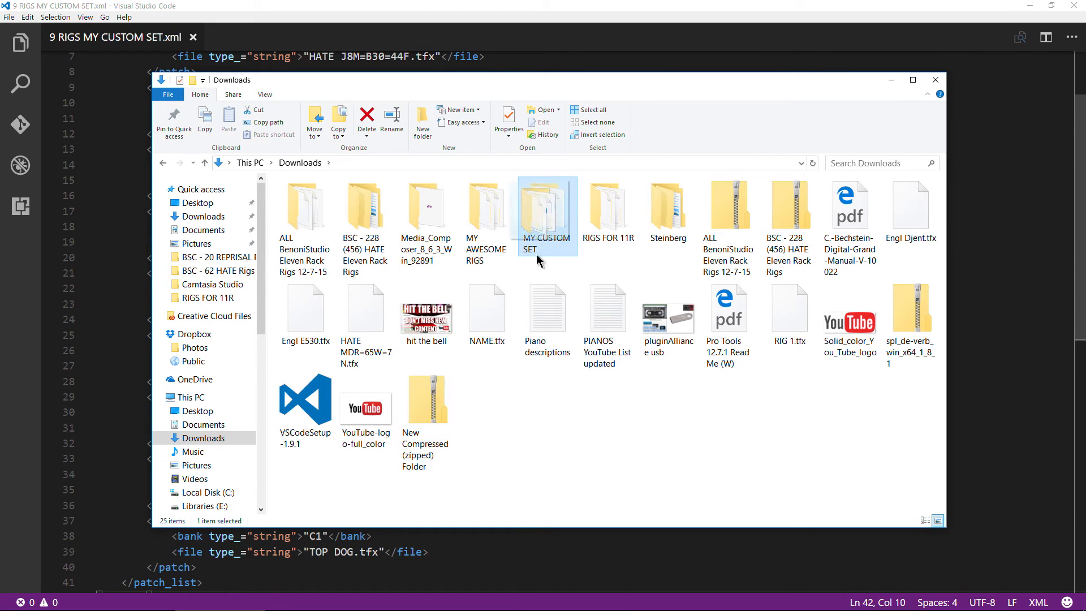
left_click(560, 416)
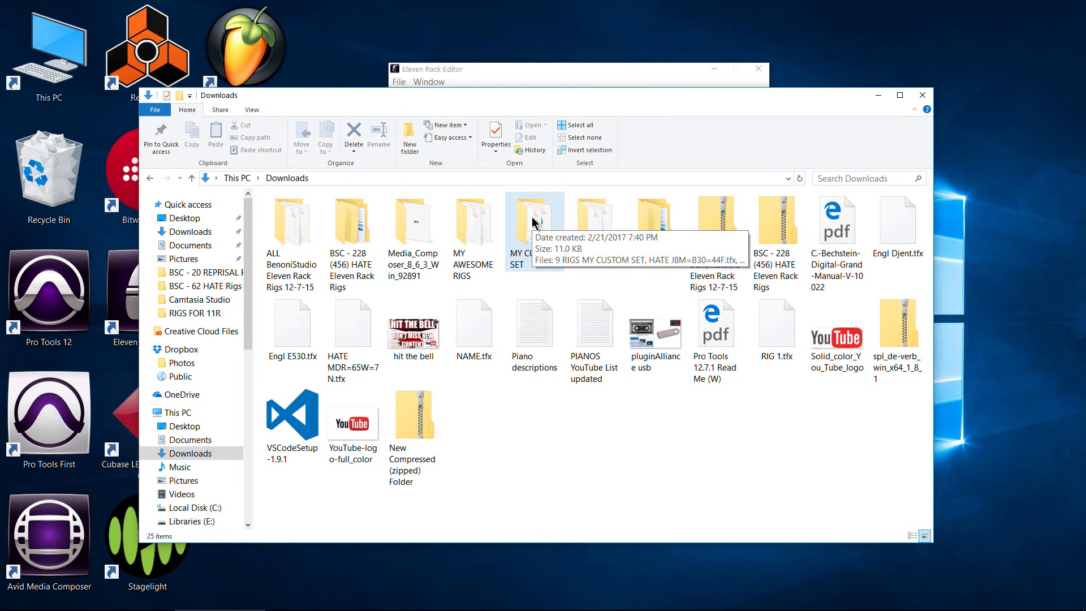
- Examine the rig set folders in ALL Benoni Studio Custom Eleven Rack Rigs 12-07-15 on MyBook 2 (G:), then minimise the file windows
double_click(51, 78)
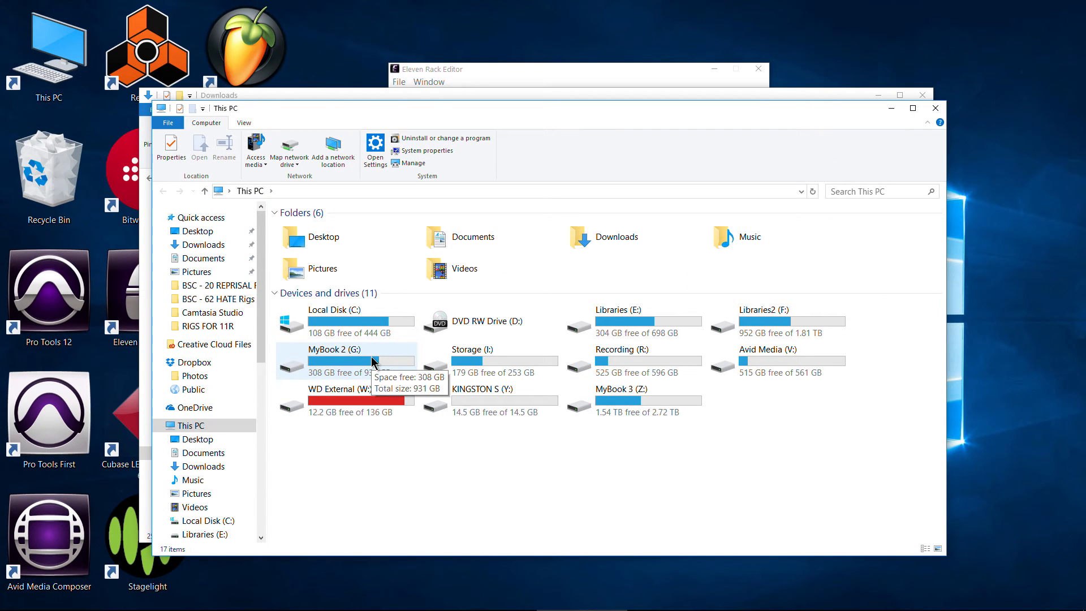
double_click(373, 362)
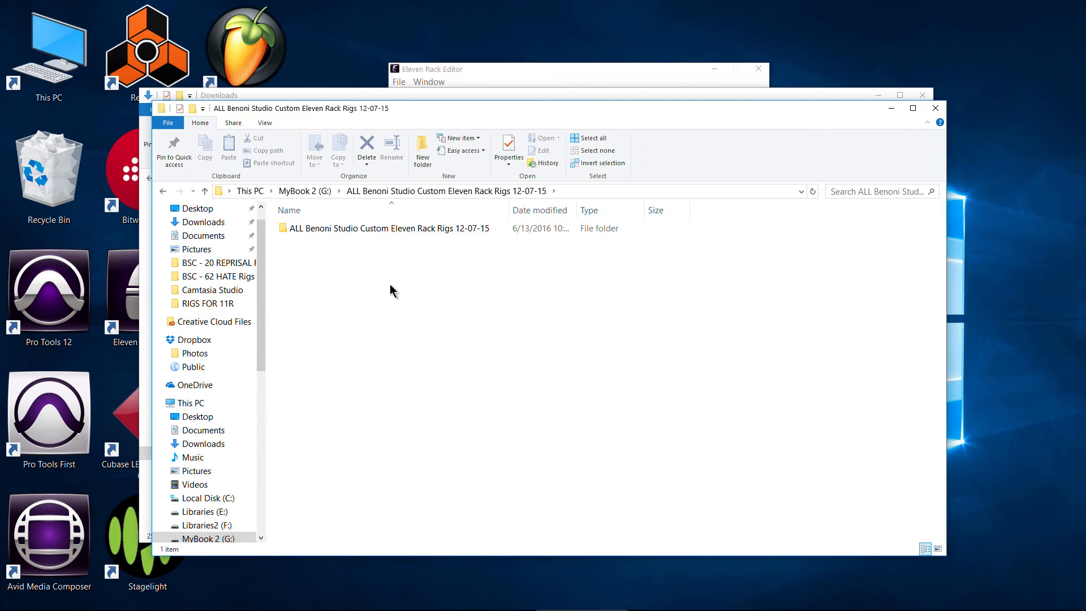
double_click(381, 235)
scroll(397, 338, "down", 8)
scroll(399, 339, "up", 8)
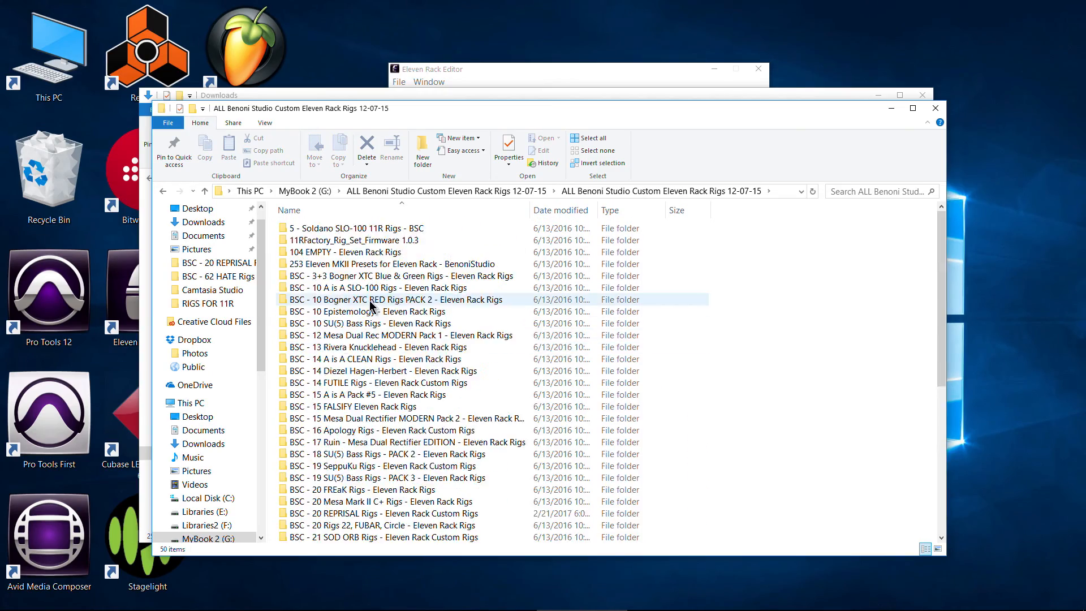
scroll(402, 340, "down", 8)
scroll(404, 339, "up", 8)
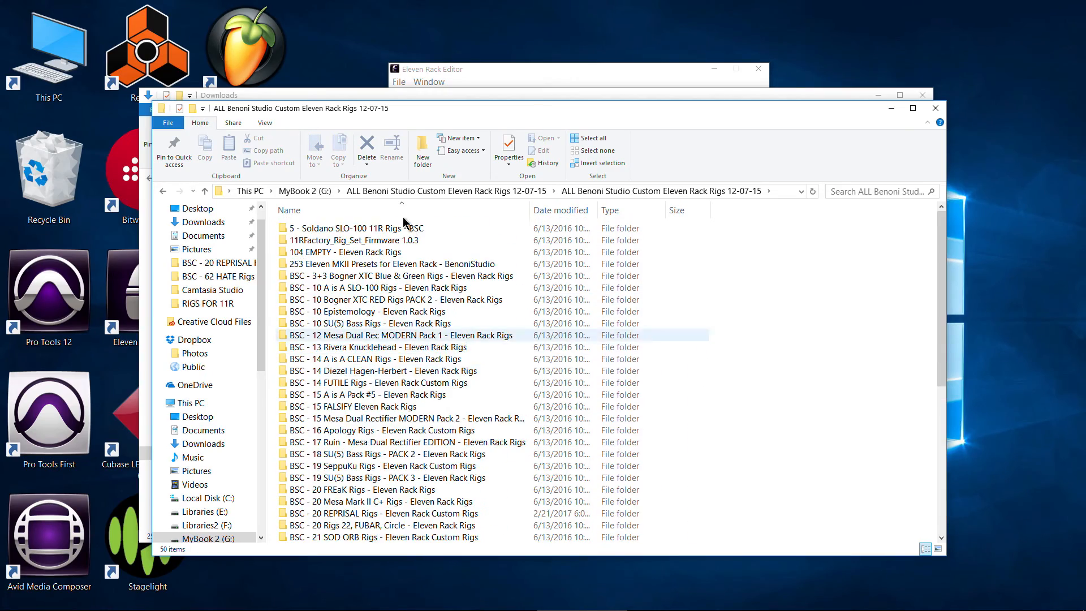
left_click_drag(331, 110, 240, 130)
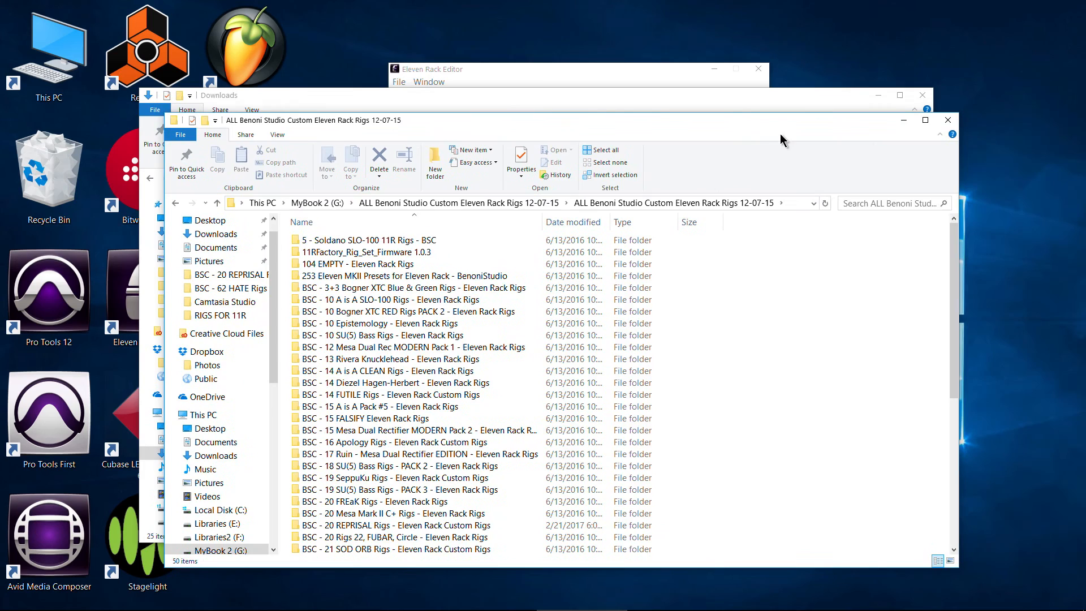
left_click(907, 122)
left_click_drag(479, 103, 413, 119)
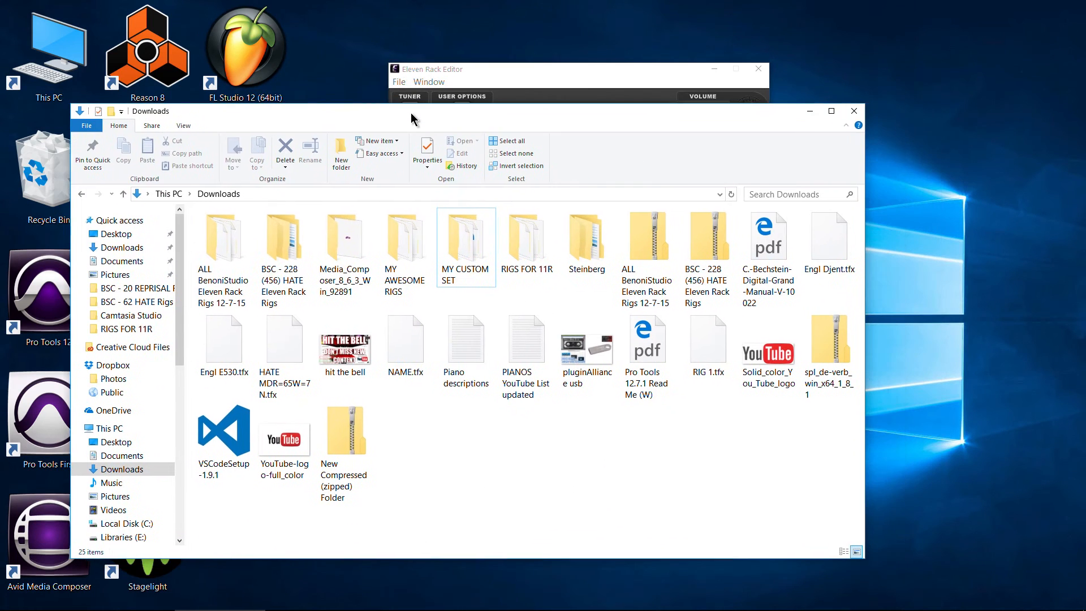
left_click(810, 111)
- Switch to Eleven Rack Editor and examine the rigs stored in the user banks
left_click(467, 163)
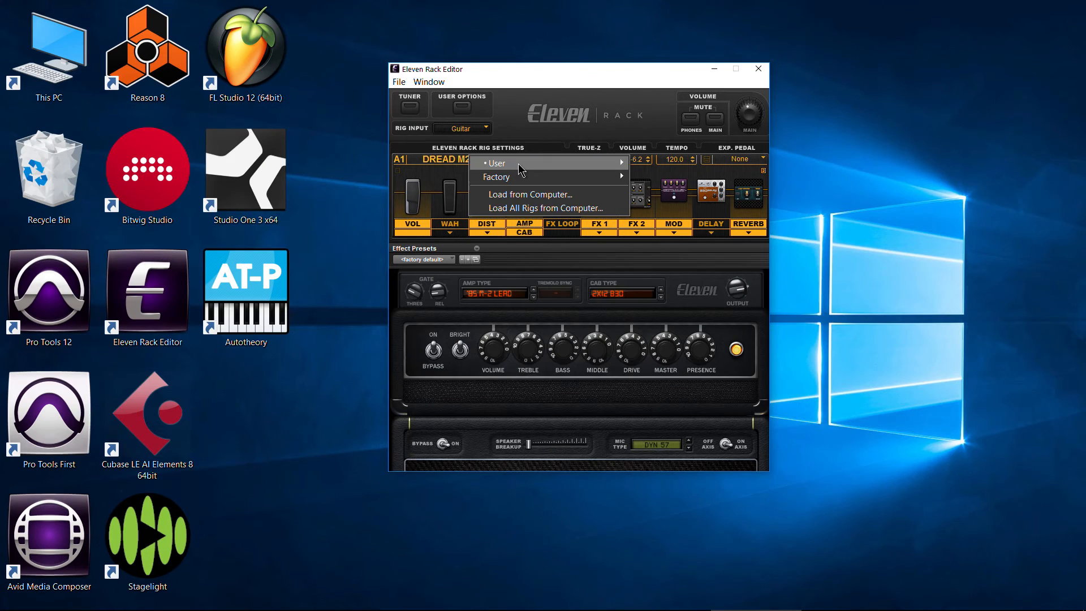
mouse_move(620, 159)
mouse_move(651, 204)
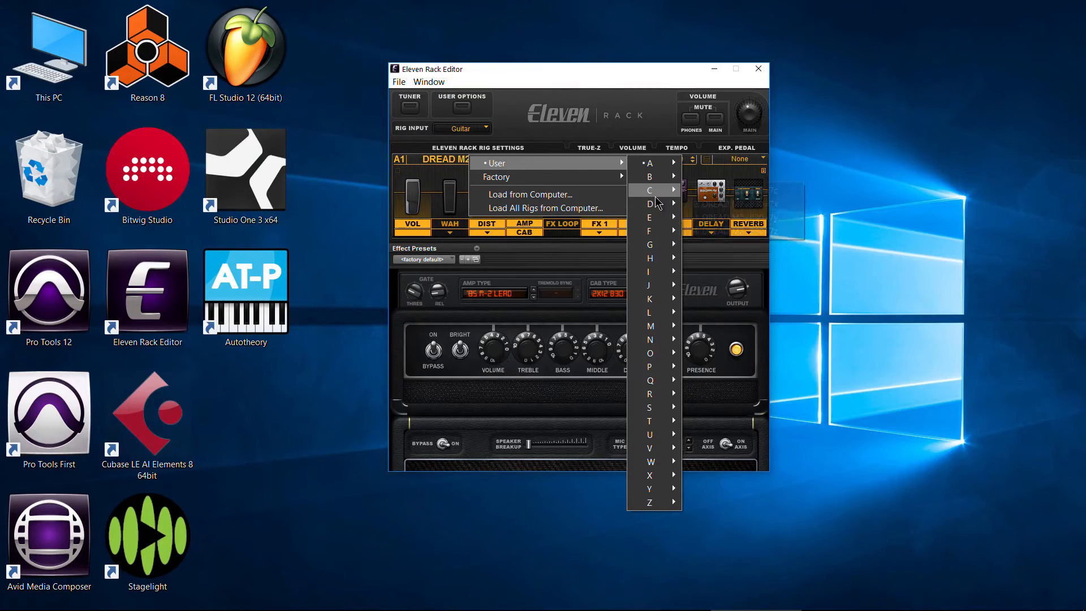
mouse_move(656, 197)
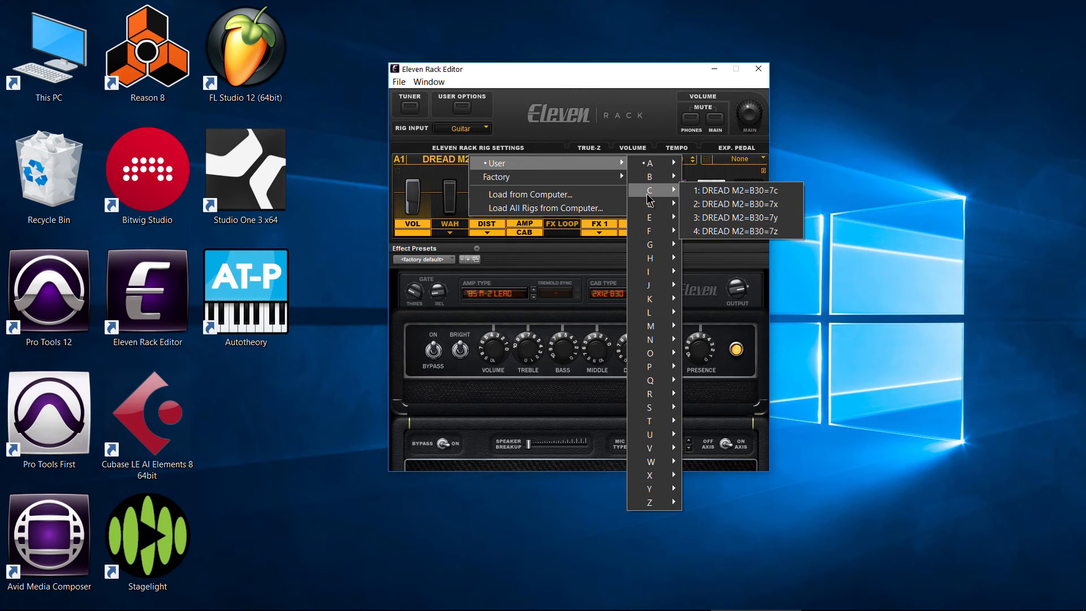
mouse_move(650, 275)
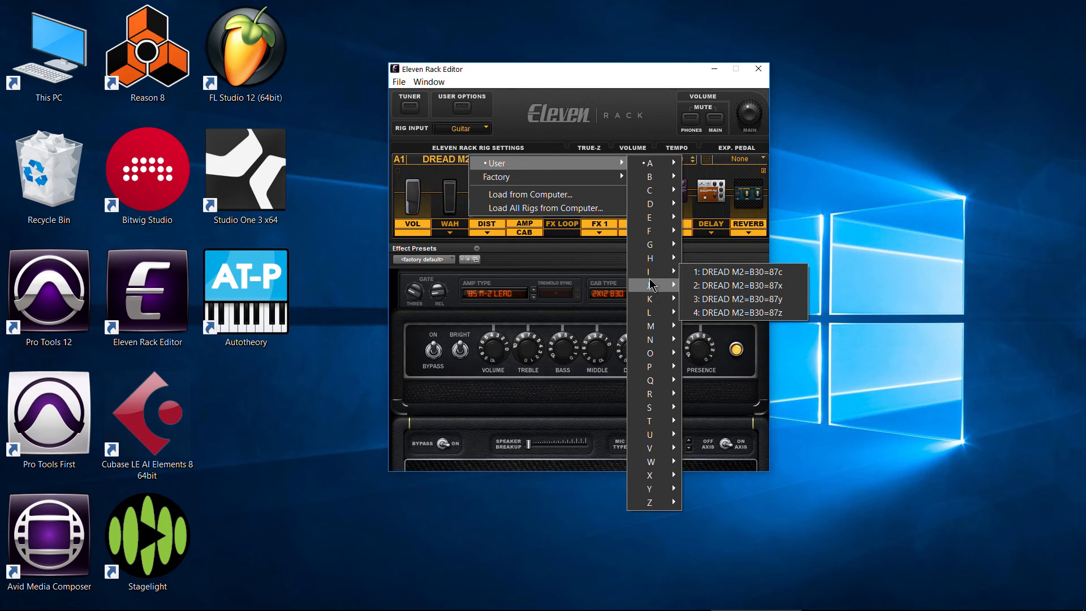
mouse_move(653, 357)
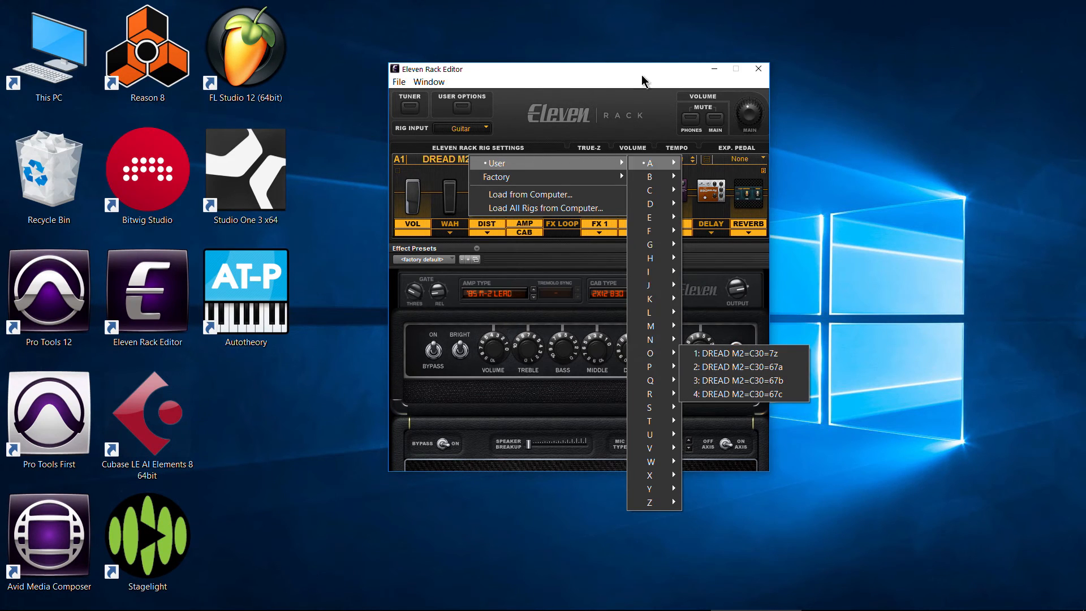
left_click(573, 108)
- Load all rigs from the 9 RIGS MY CUSTOM SET XML file in the MY CUSTOM SET folder in Downloads
left_click(502, 159)
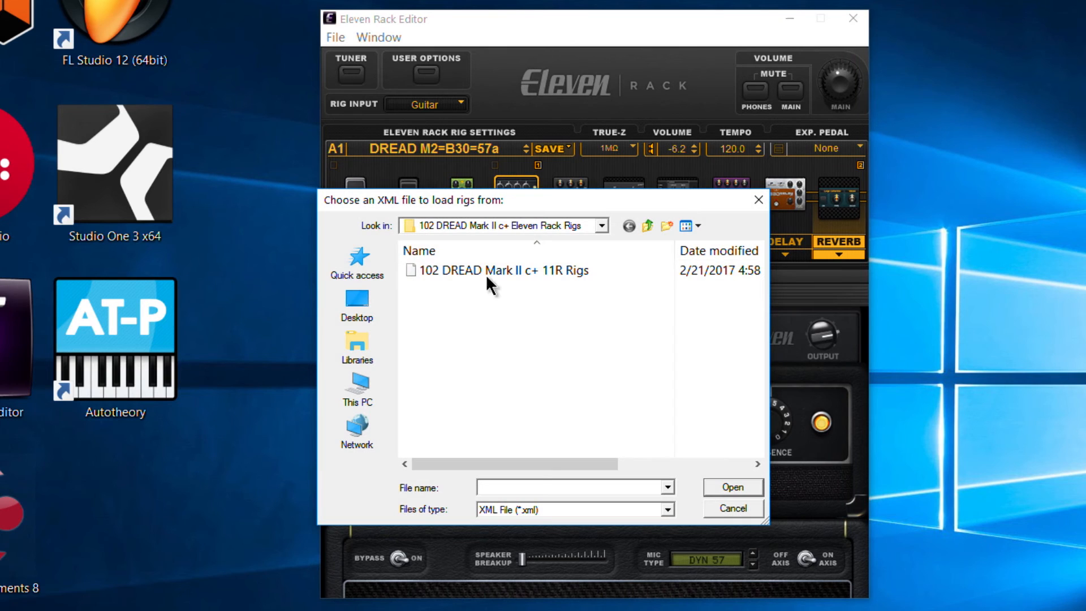
left_click(373, 390)
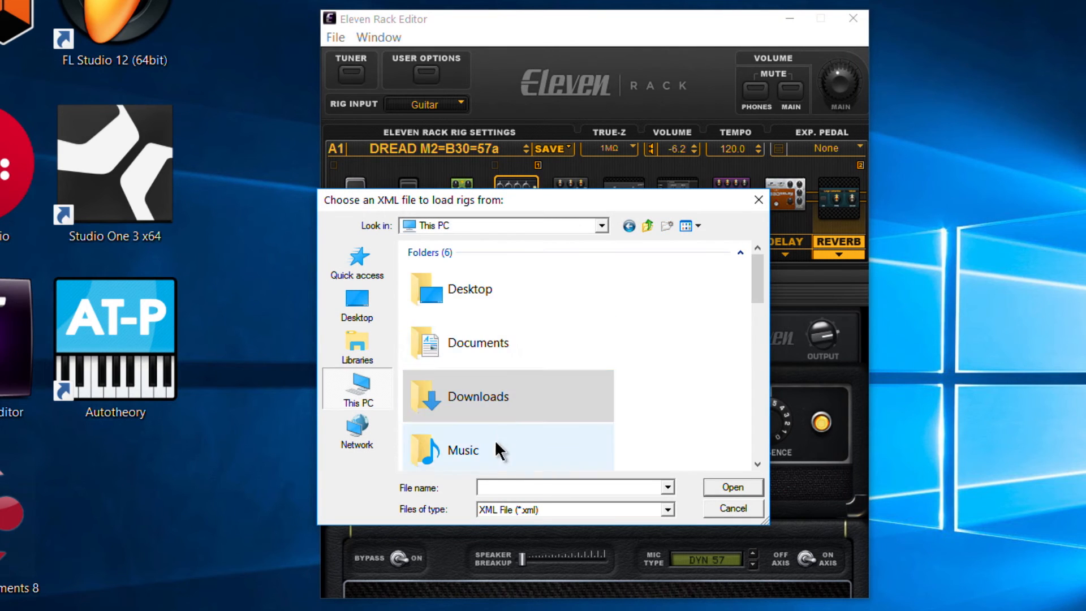
double_click(501, 395)
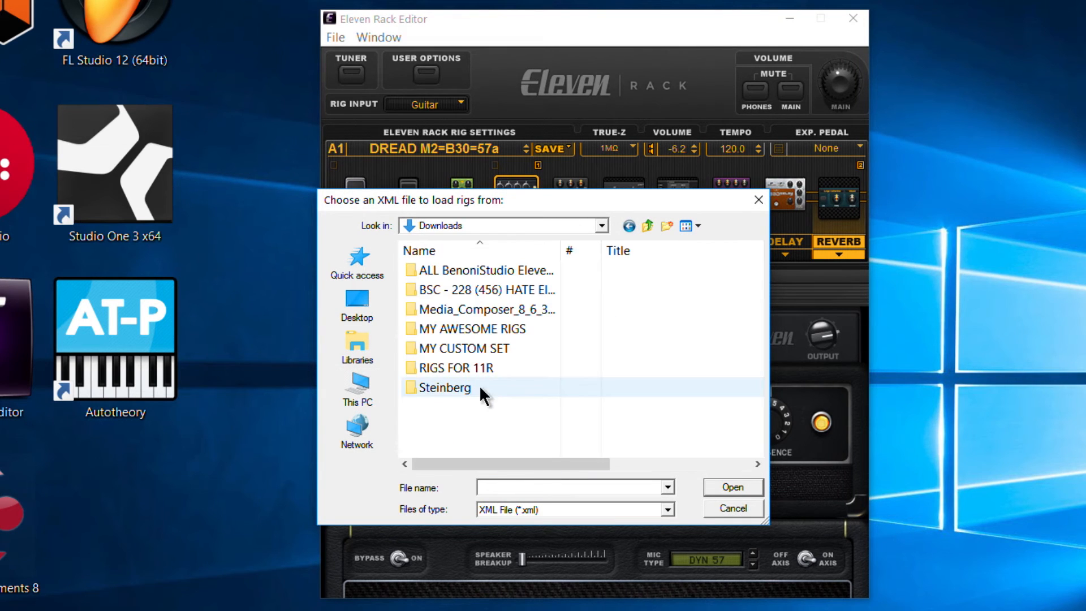
double_click(476, 351)
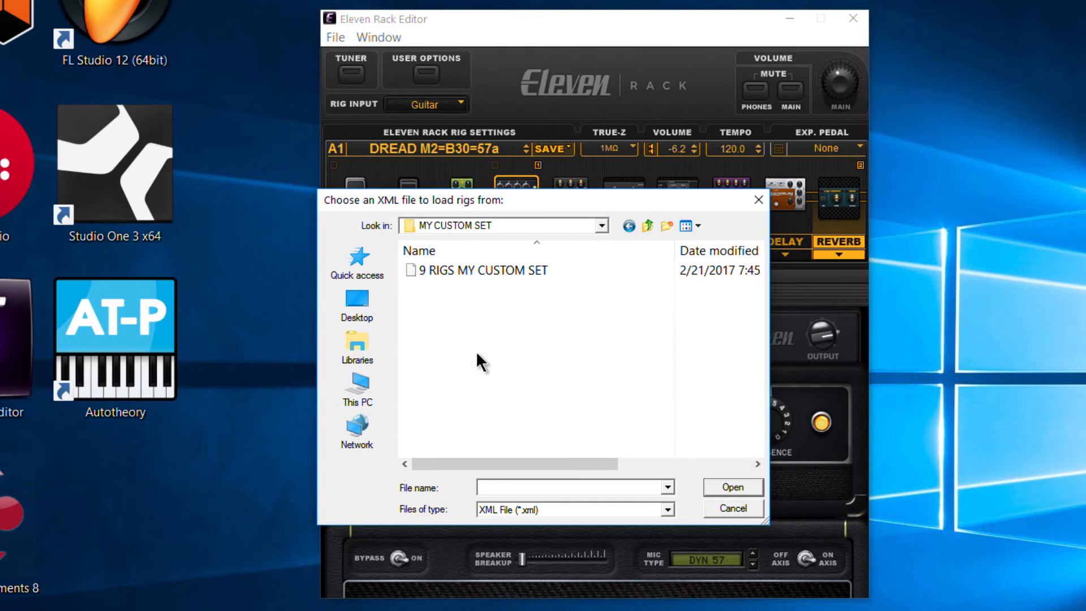
left_click(503, 267)
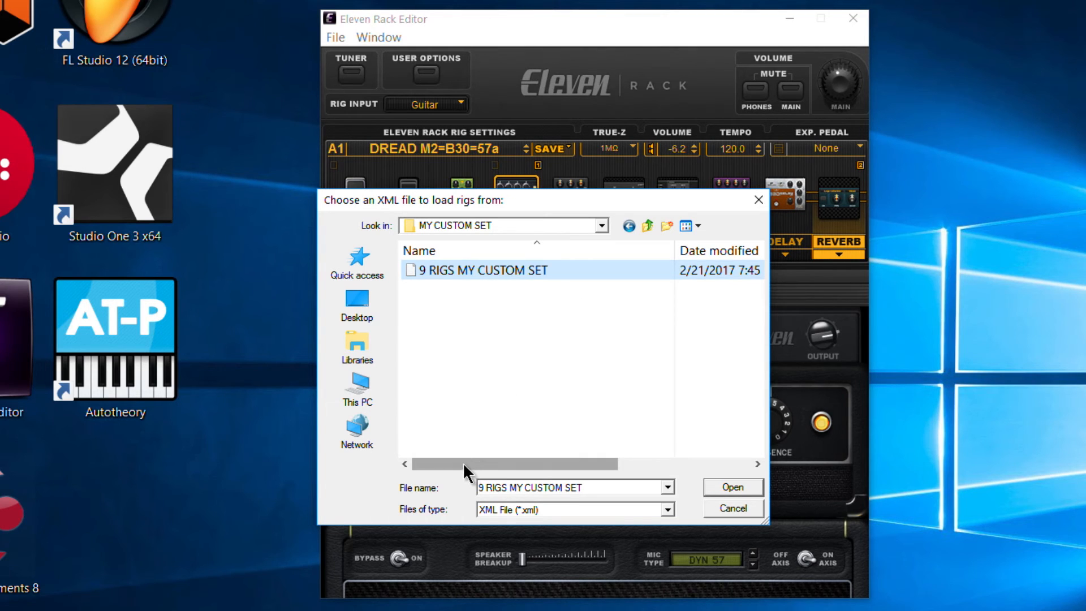
left_click_drag(459, 463, 421, 467)
left_click(735, 487)
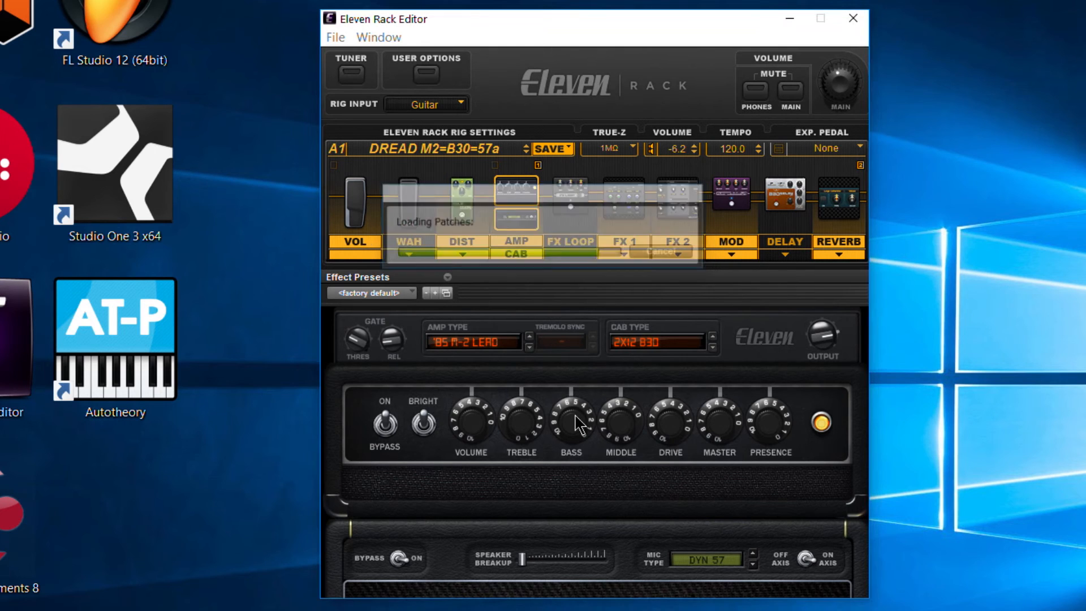
- Check the loaded rigs in user banks A to C
left_click(409, 153)
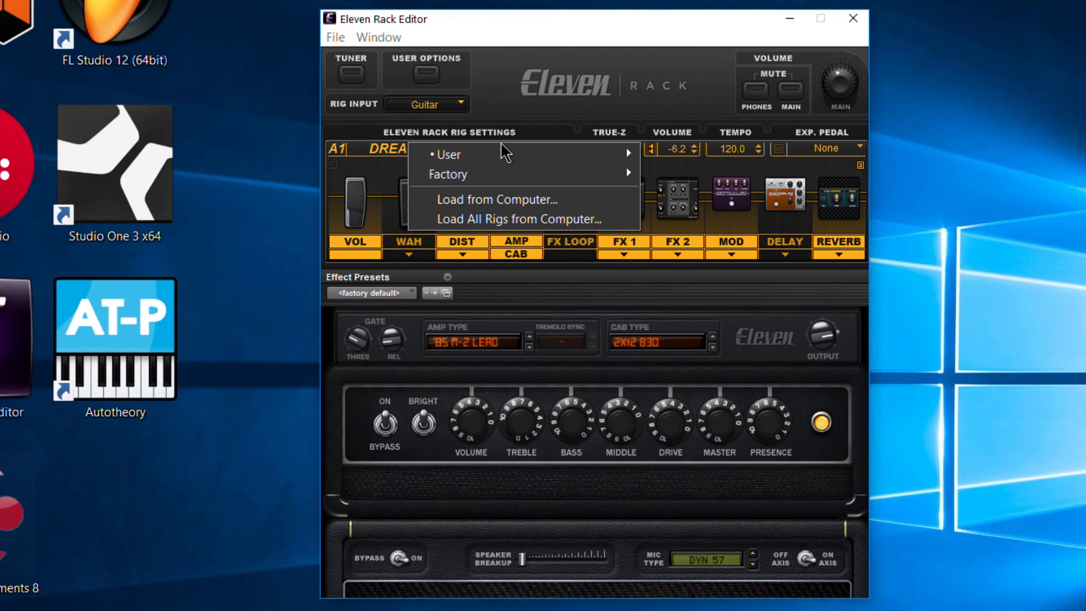
mouse_move(615, 158)
mouse_move(673, 154)
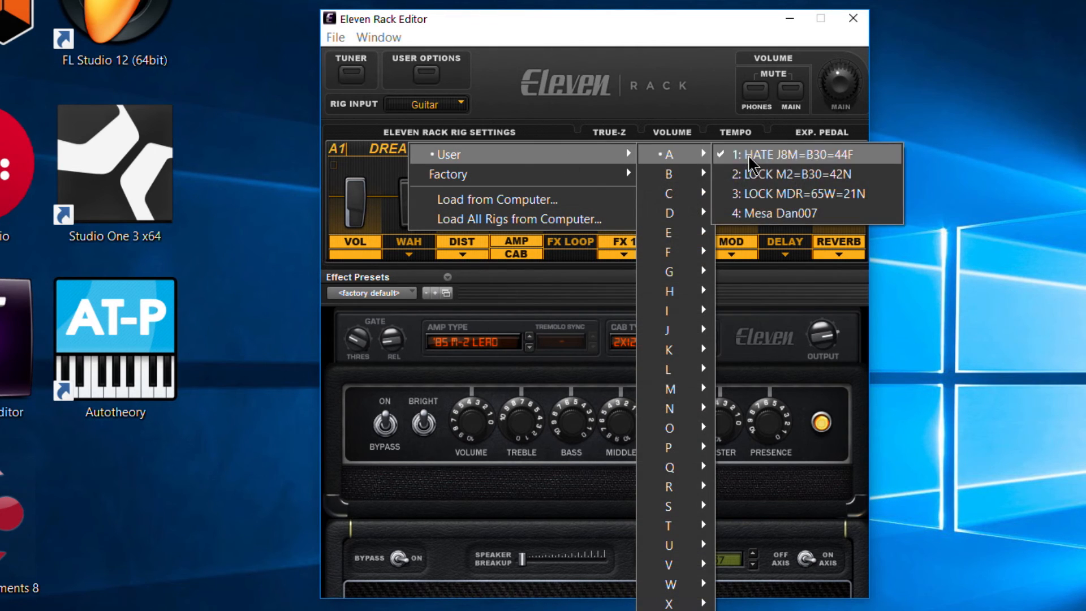
left_click(758, 172)
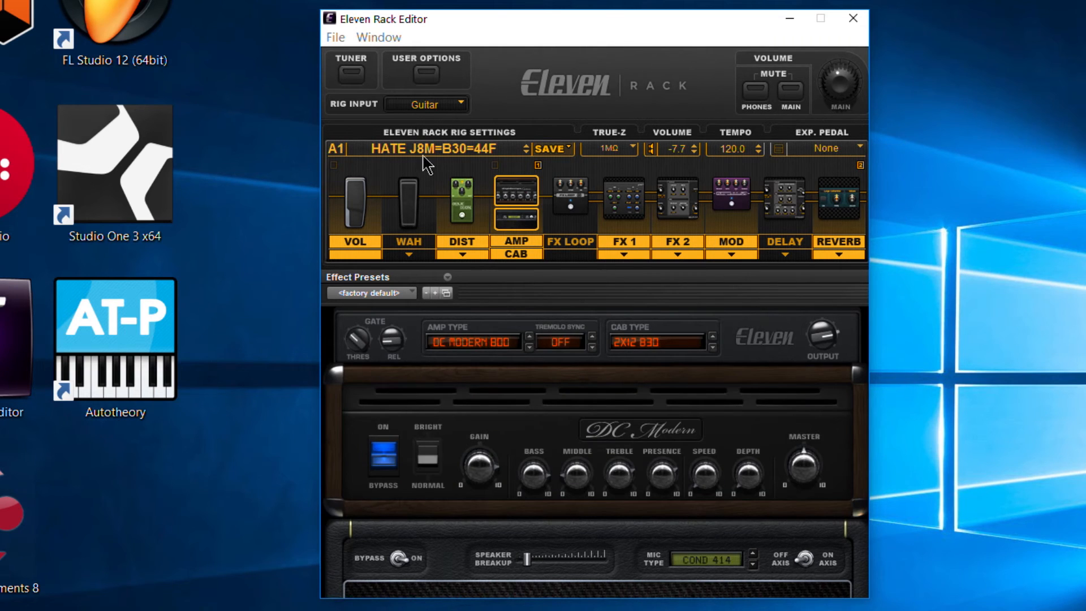
left_click(424, 148)
mouse_move(608, 158)
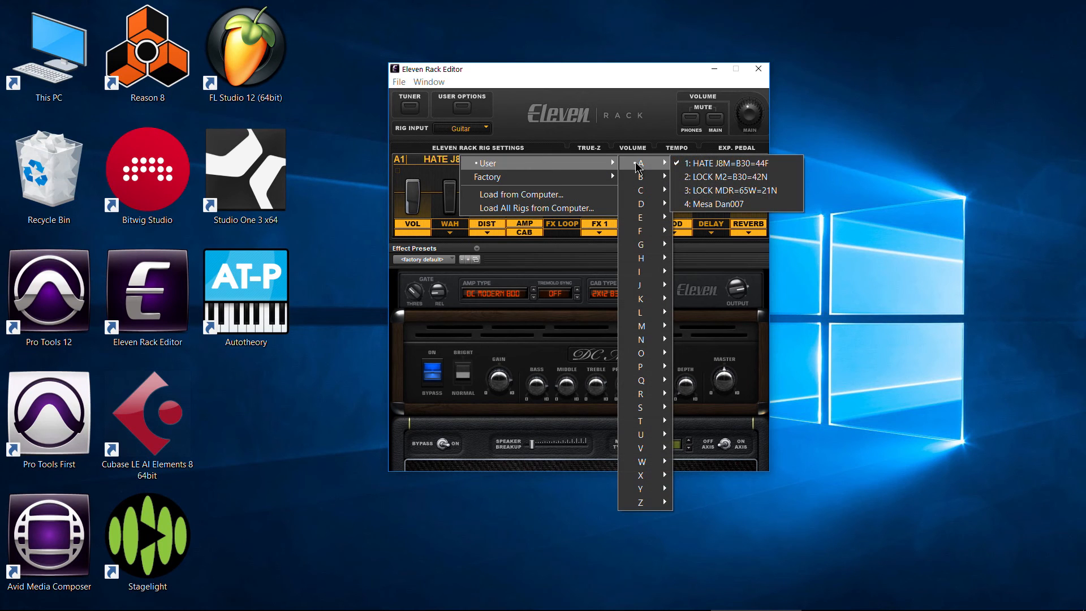
mouse_move(646, 192)
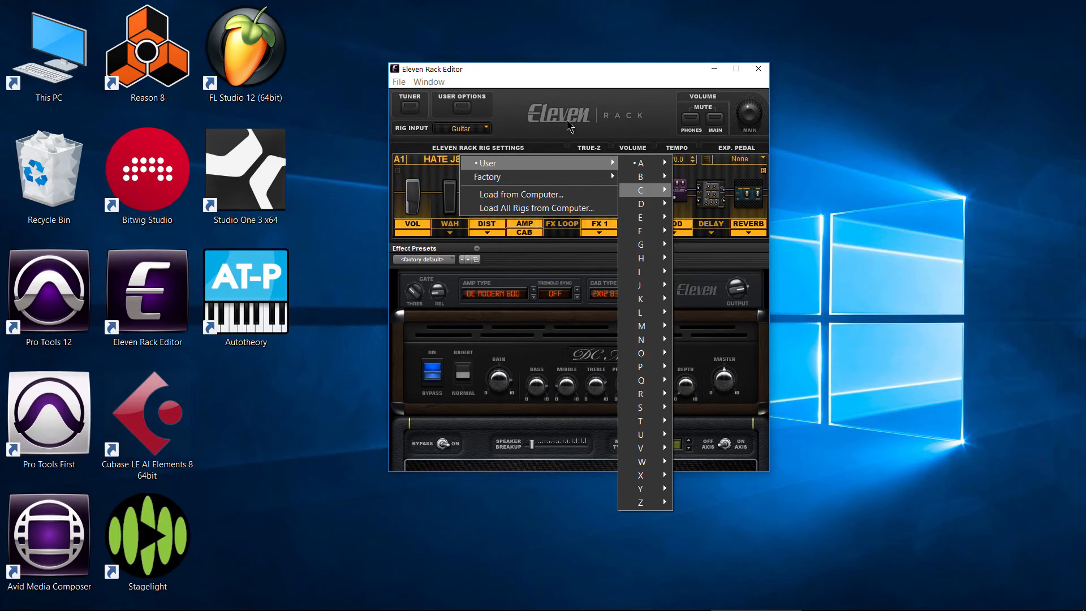
key("Escape")
key("Escape")
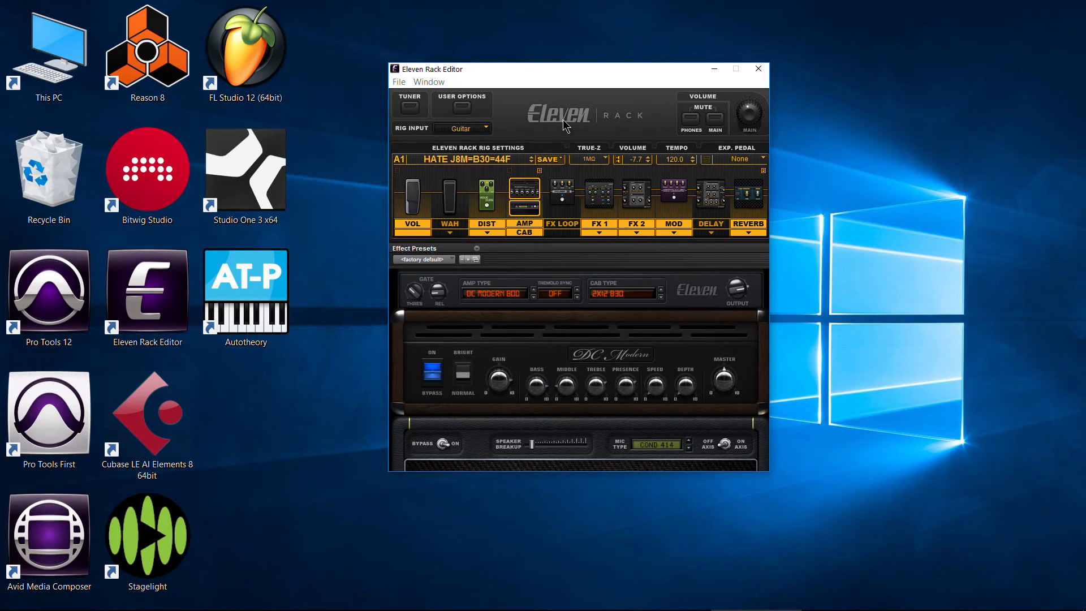
- Switch to the web browser and look over the Custom Rigs download page and the Eleven Rack Rigs Directory site
left_click(130, 599)
scroll(406, 340, "down", 4)
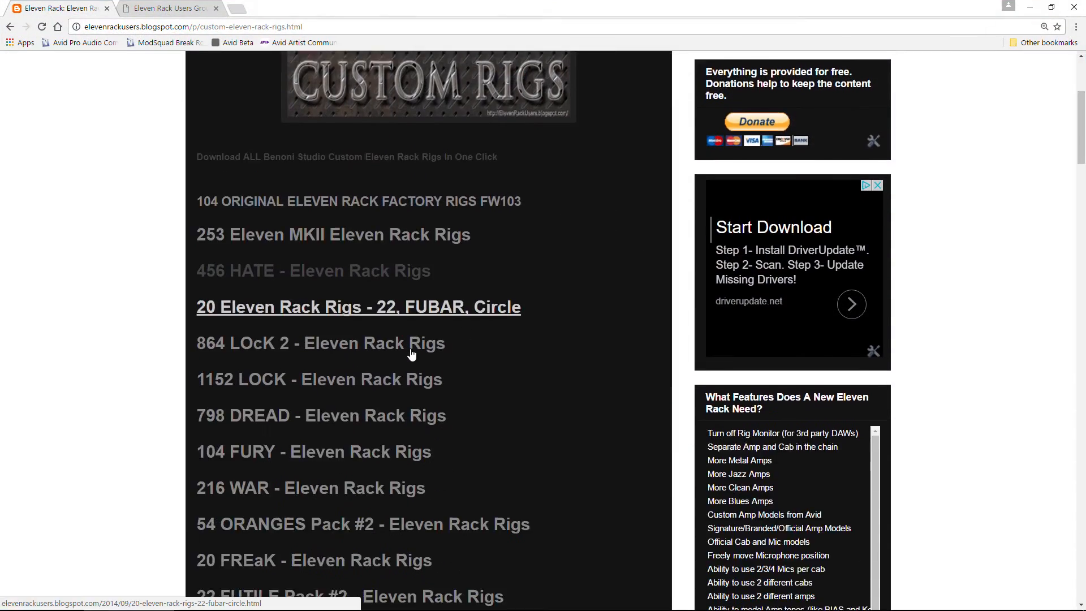
scroll(412, 352, "up", 1)
left_click(168, 8)
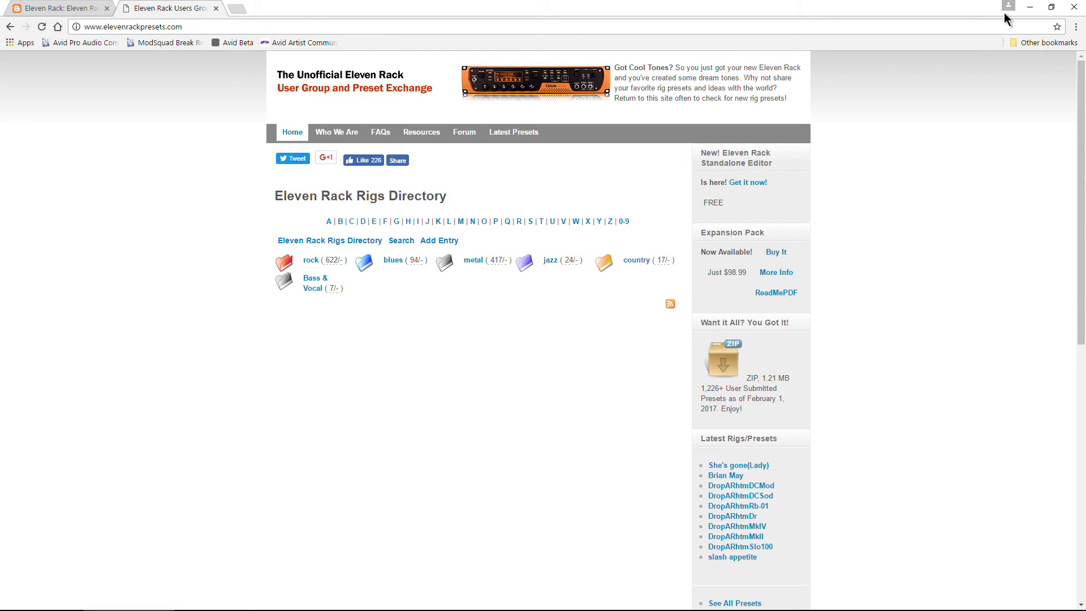
- Look through the rig packs on the Custom Rigs download page and return to Eleven Rack Editor
left_click(62, 8)
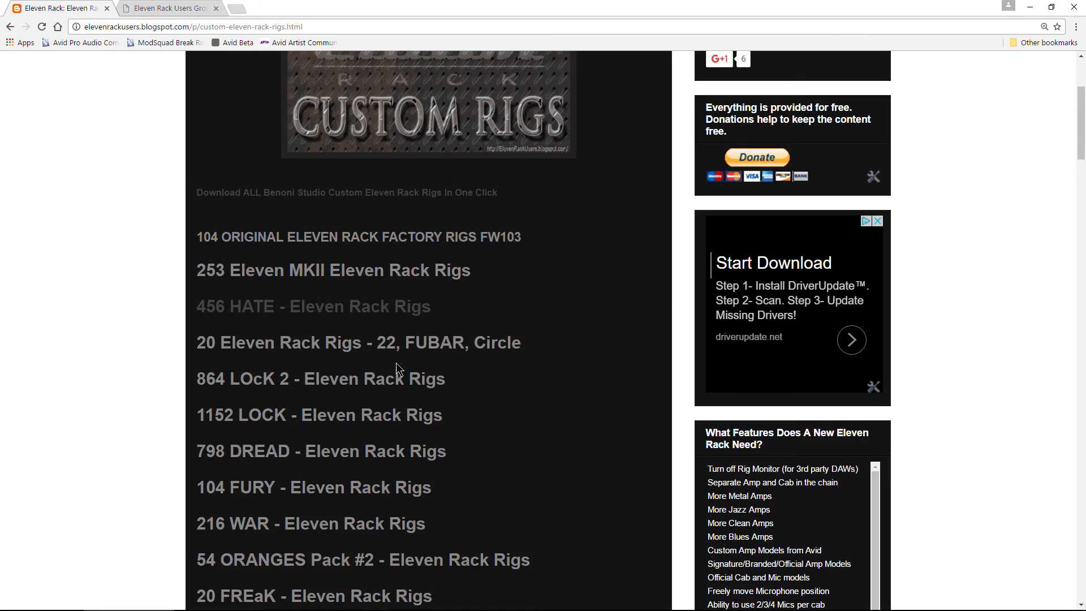
scroll(396, 362, "down", 4)
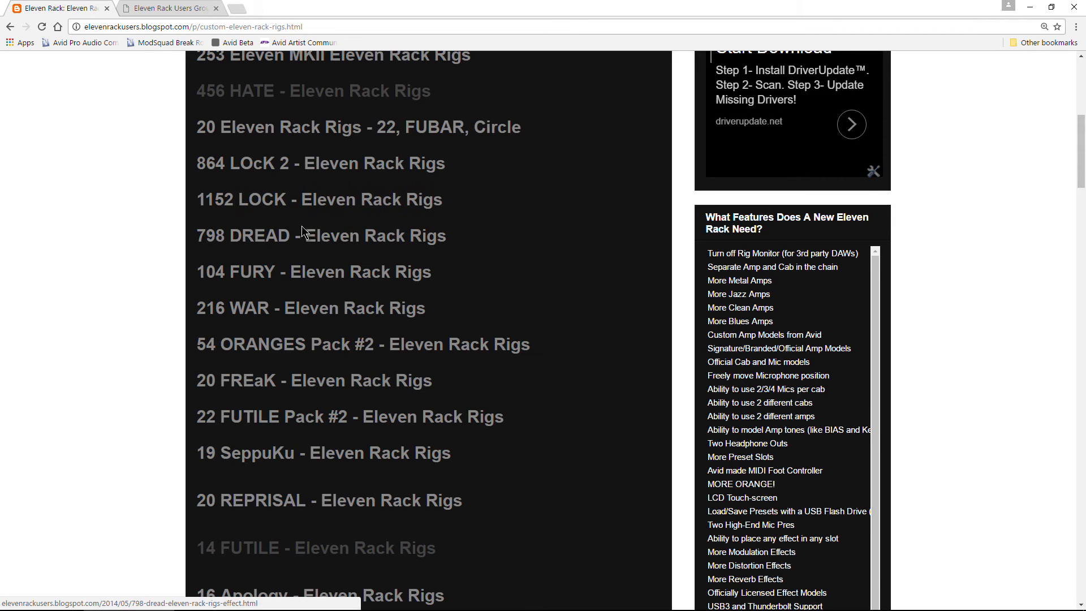
left_click(1025, 8)
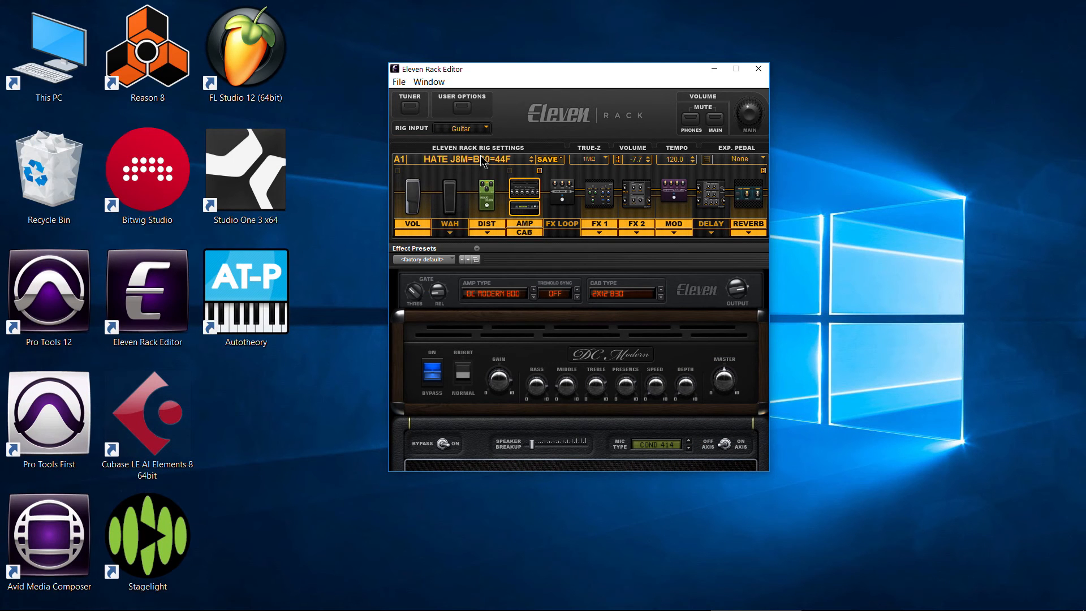
- Switch to File Explorer and look over the TFX rig files in the RIGS FOR 11R folder in Downloads
left_click(219, 600)
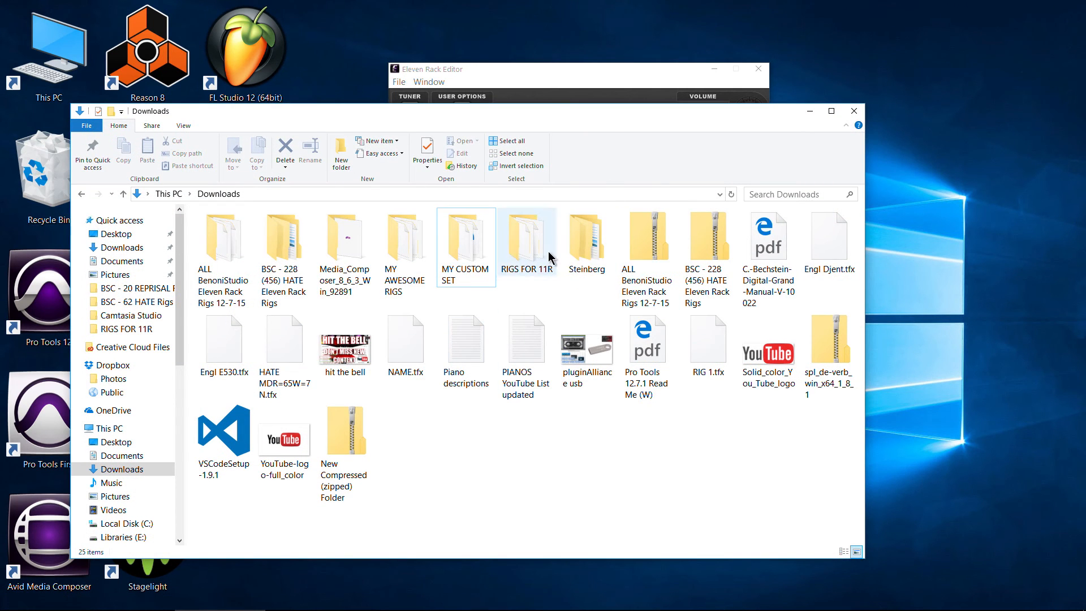
double_click(529, 241)
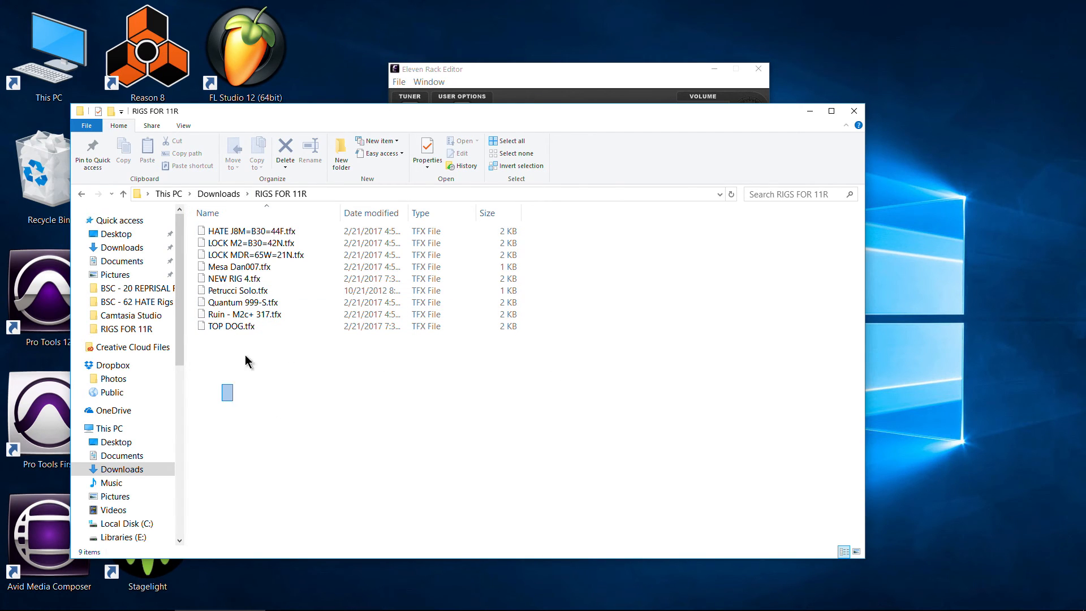
left_click_drag(245, 355, 278, 226)
left_click(354, 400)
- Switch to Eleven Rack Editor and look at the options for loading rigs from the computer
left_click(537, 82)
left_click(485, 159)
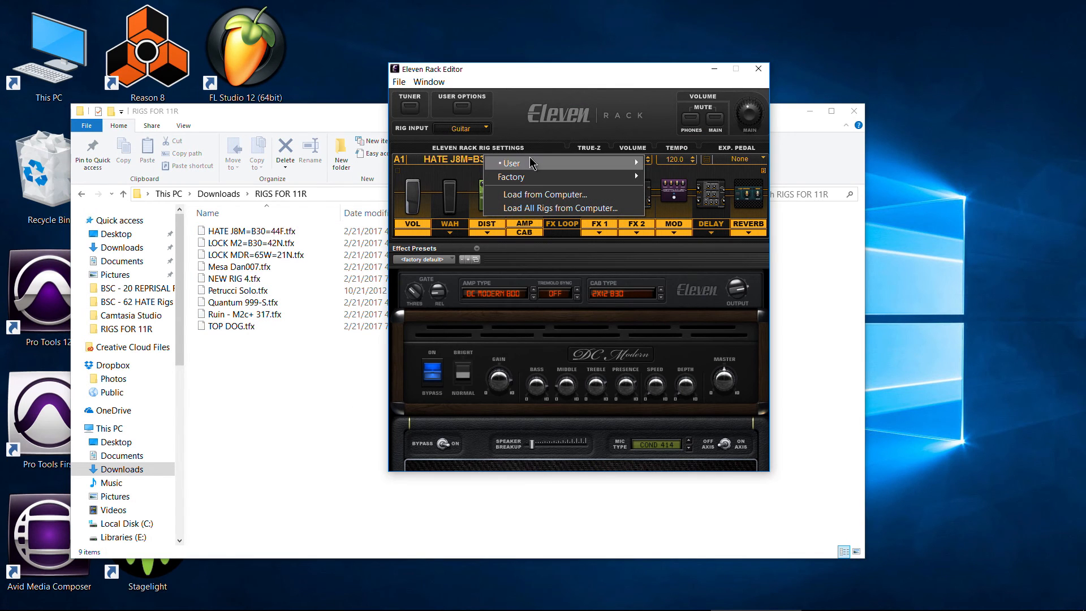
left_click(564, 106)
left_click_drag(508, 383, 497, 402)
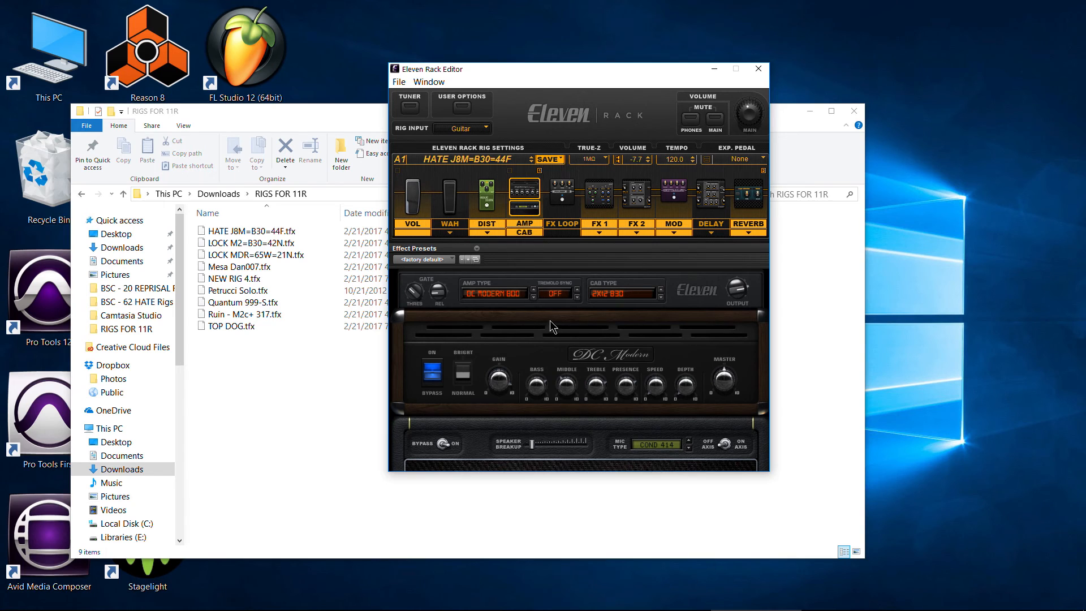
- Minimize the RIGS FOR 11R folder window and look at the editor's options for saving rigs to the computer
left_click(279, 127)
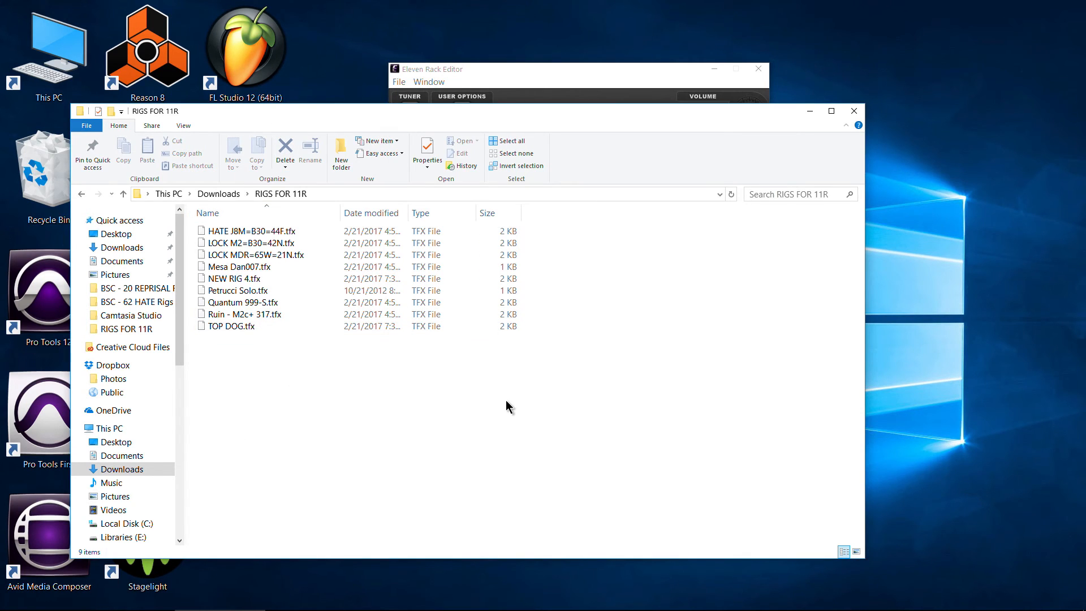
left_click(810, 113)
left_click(548, 159)
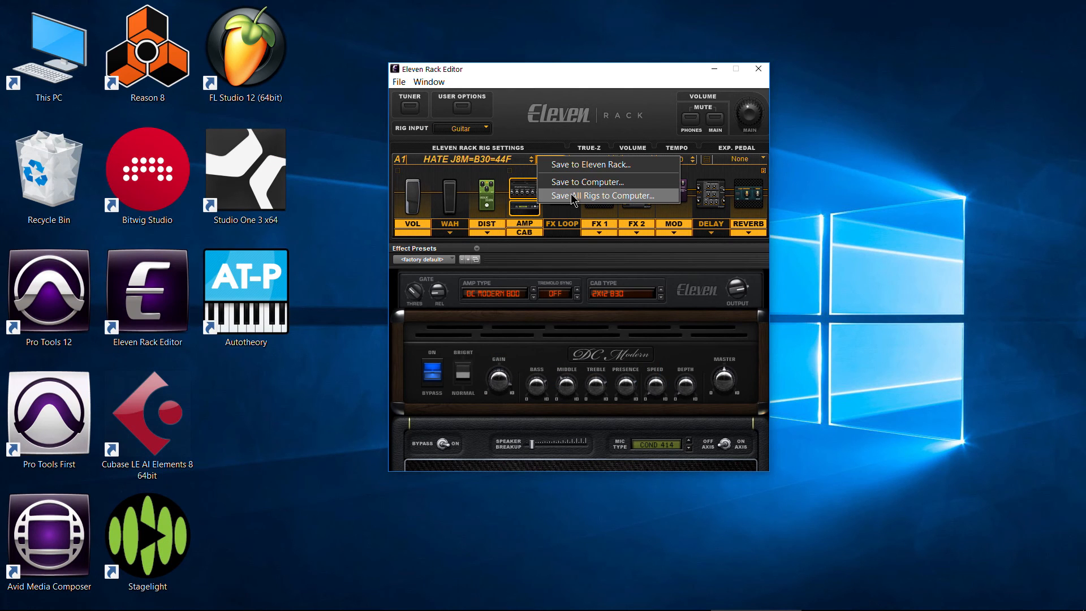
left_click(575, 196)
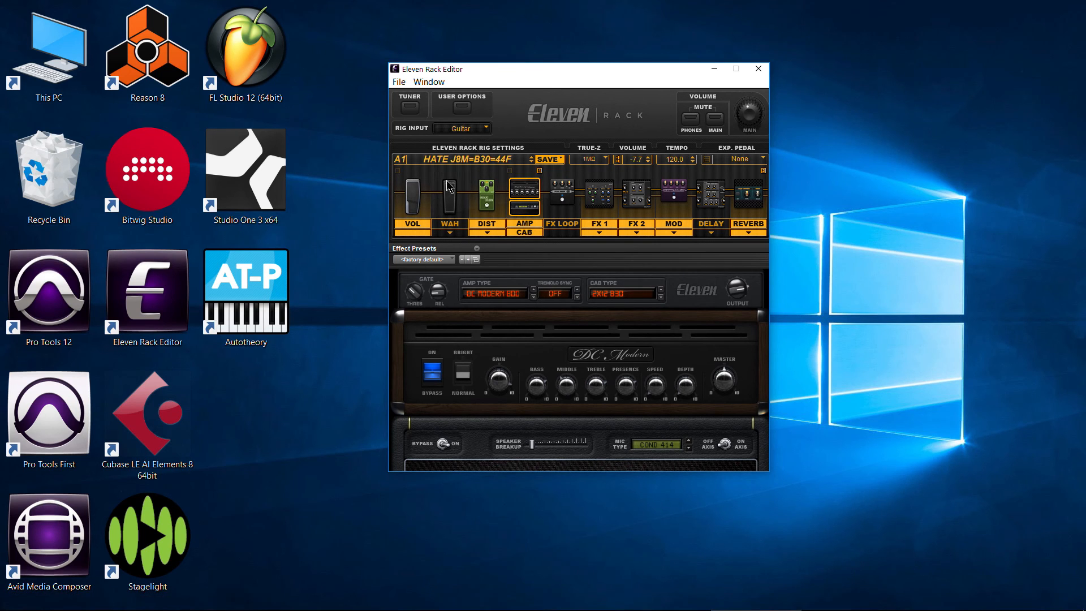
left_click(455, 162)
left_click(543, 99)
- Switch to the Downloads folder in File Explorer and open the MY CUSTOM SET folder
left_click(487, 599)
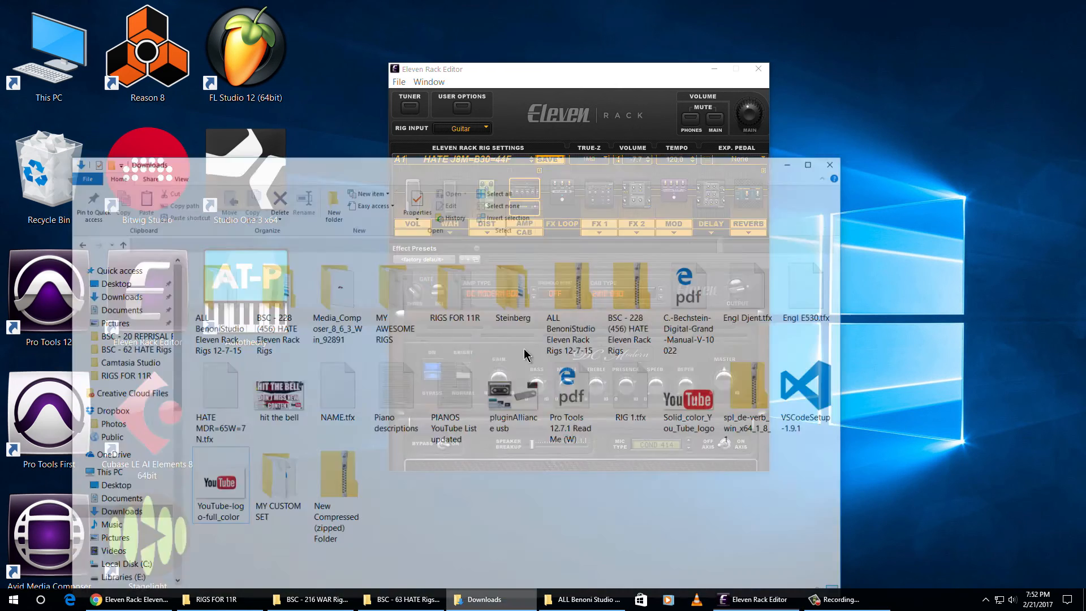
left_click_drag(455, 126, 465, 64)
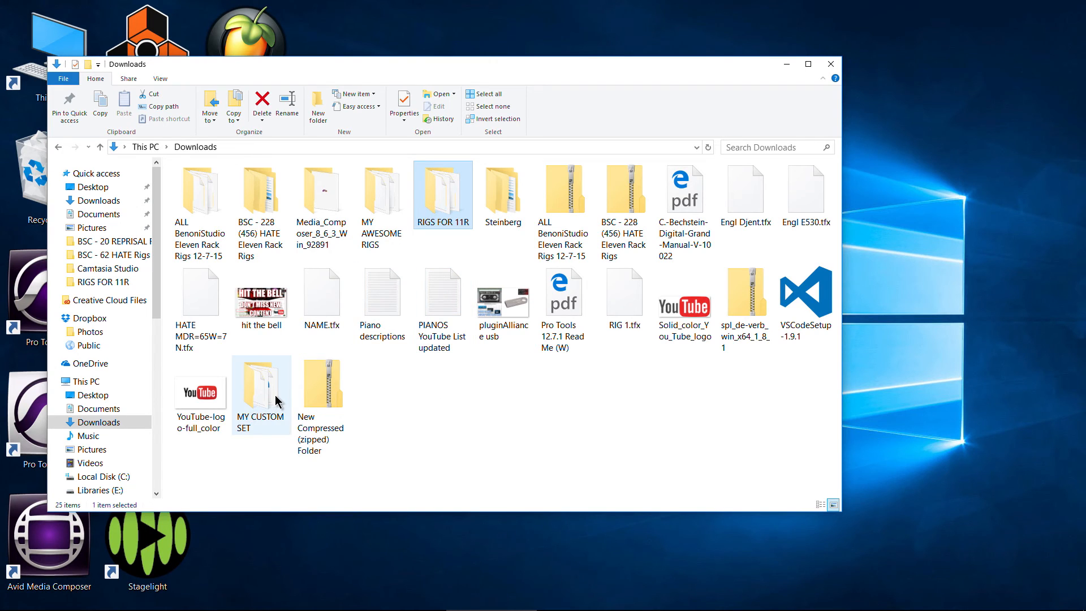
double_click(277, 399)
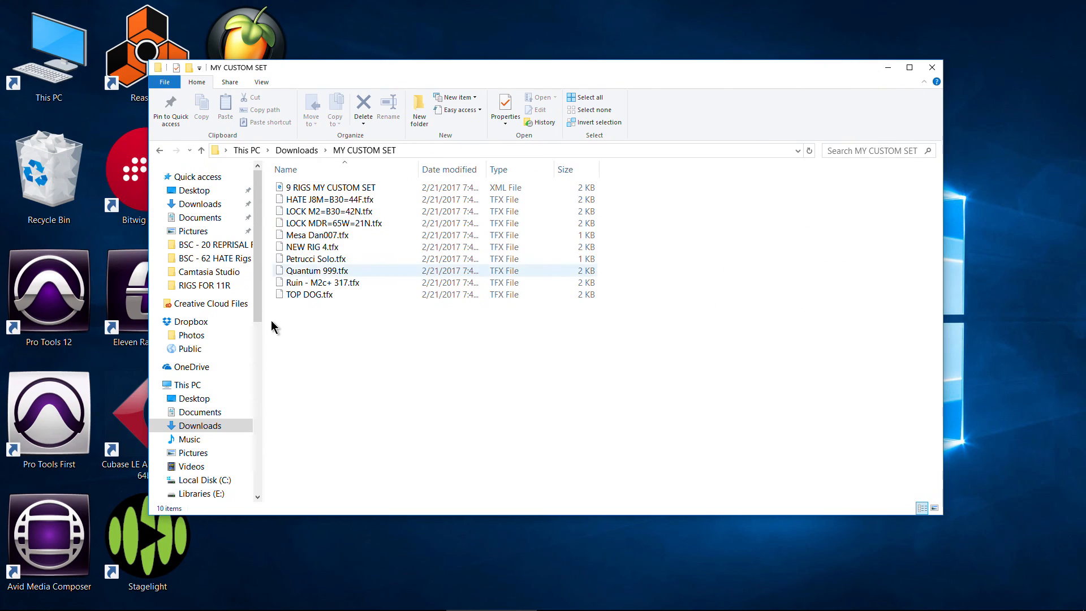
- Compare the 9 RIGS MY CUSTOM SET XML file with the individual TFX rig files it refers to, and minimize the folder window
left_click_drag(271, 327, 376, 198)
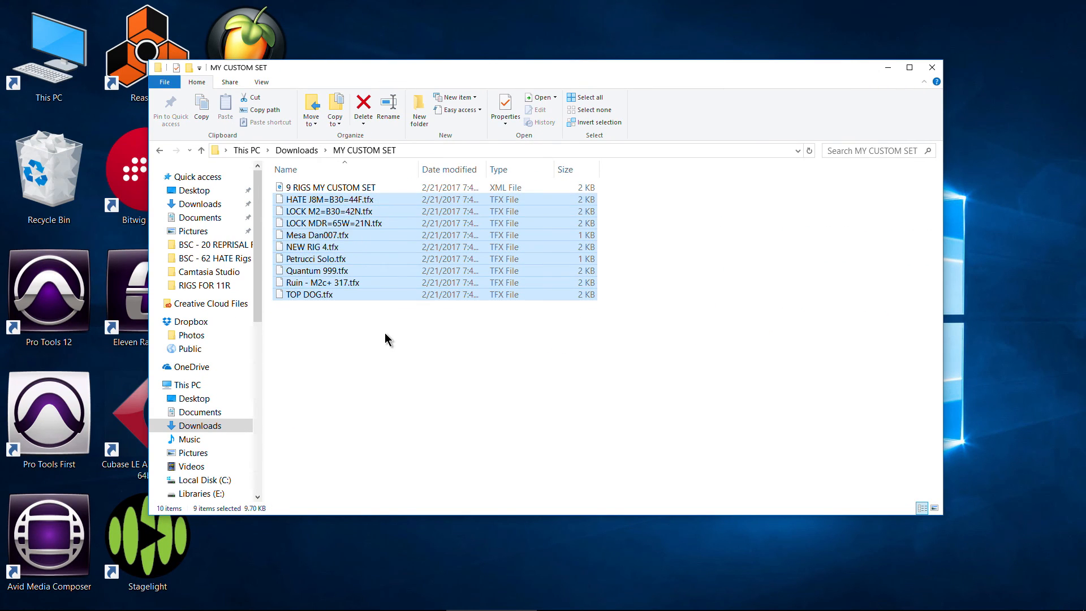
left_click(347, 188)
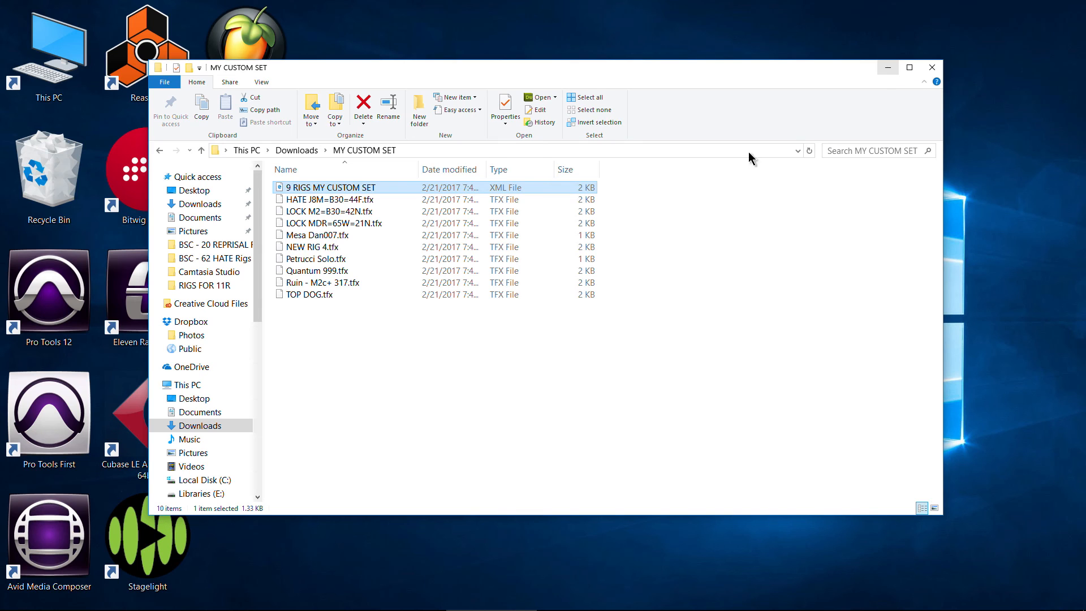
left_click_drag(322, 301, 374, 217)
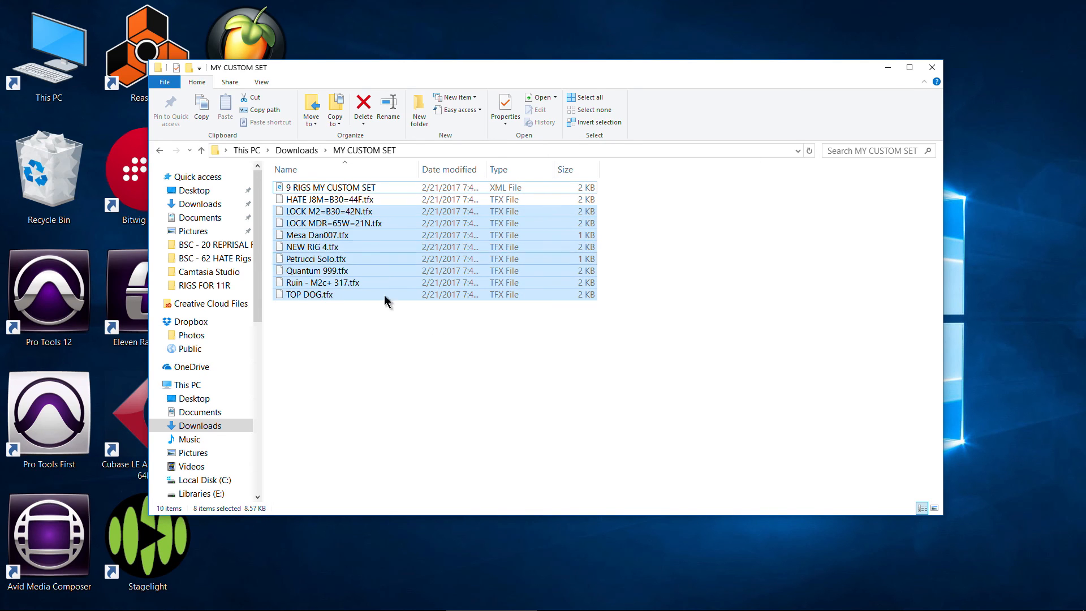
left_click(388, 342)
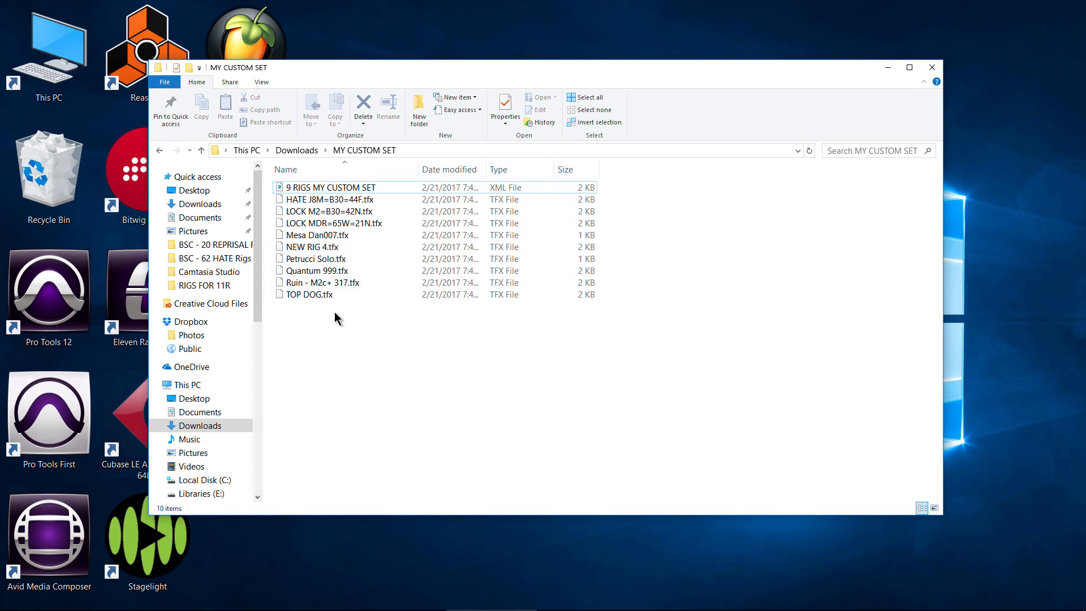
left_click_drag(336, 322, 394, 201)
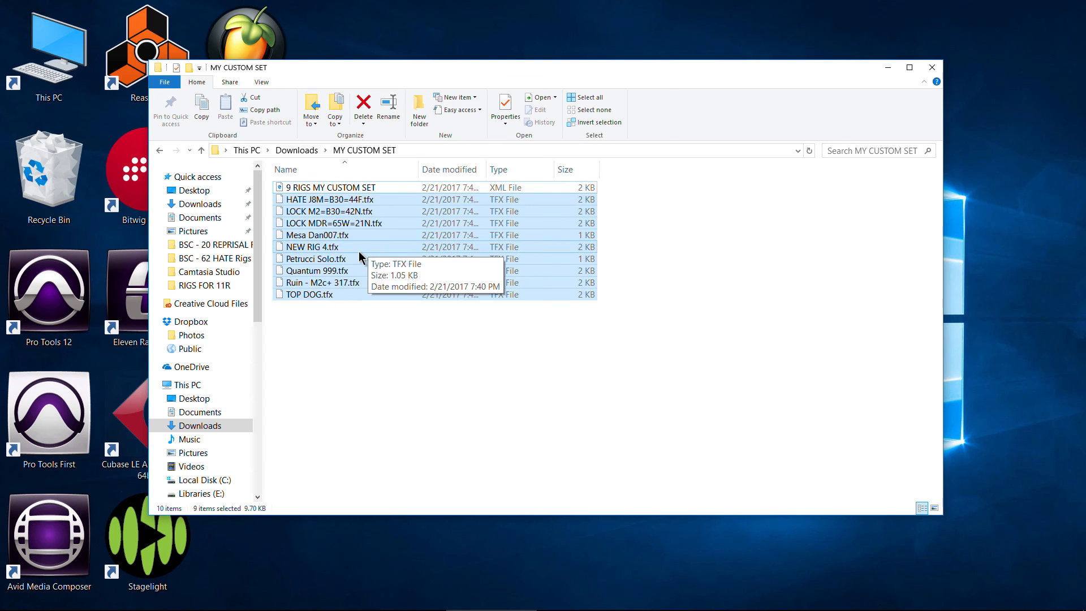
left_click(317, 189)
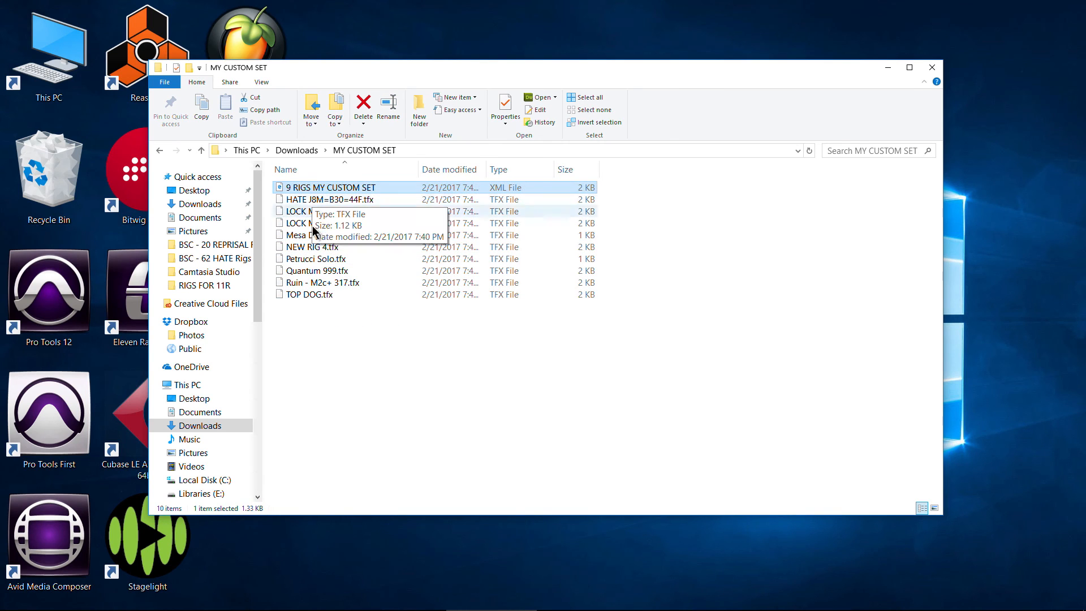
left_click_drag(363, 331, 315, 190)
left_click(315, 190)
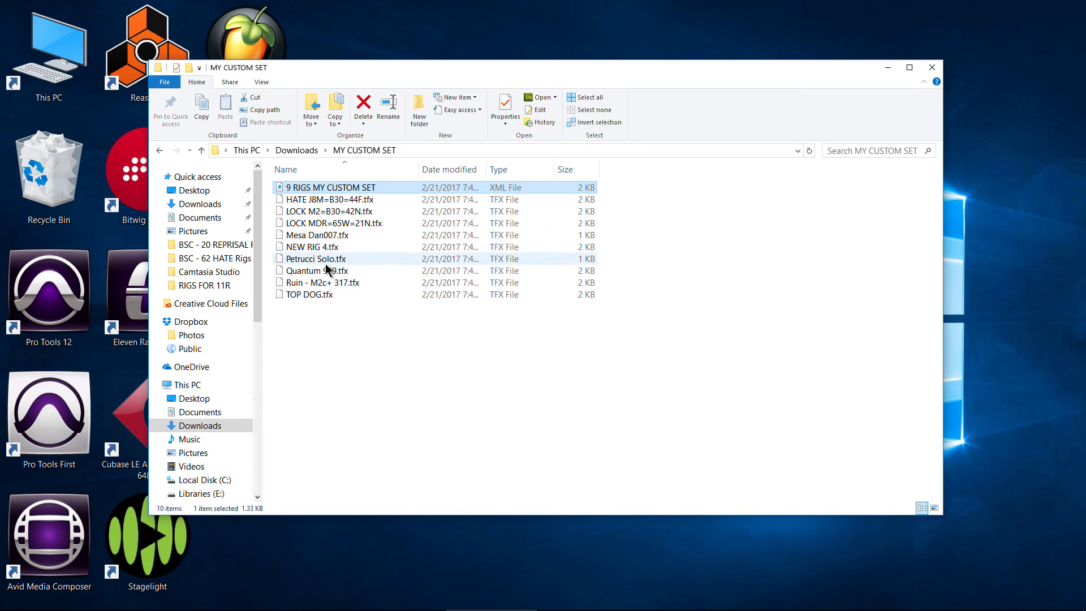
left_click_drag(306, 315, 366, 198)
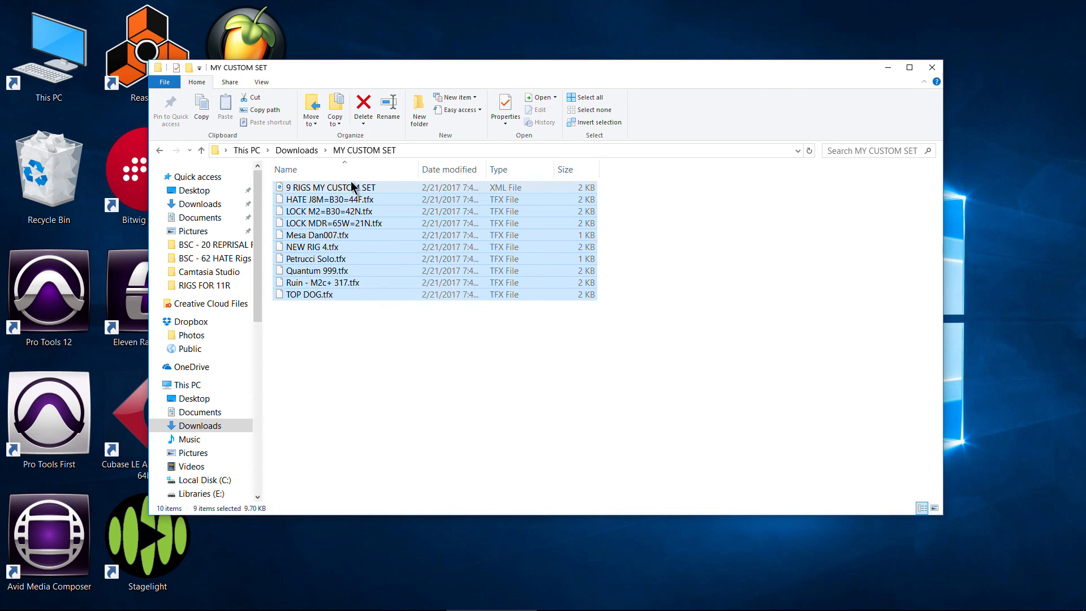
left_click(351, 193)
left_click(888, 67)
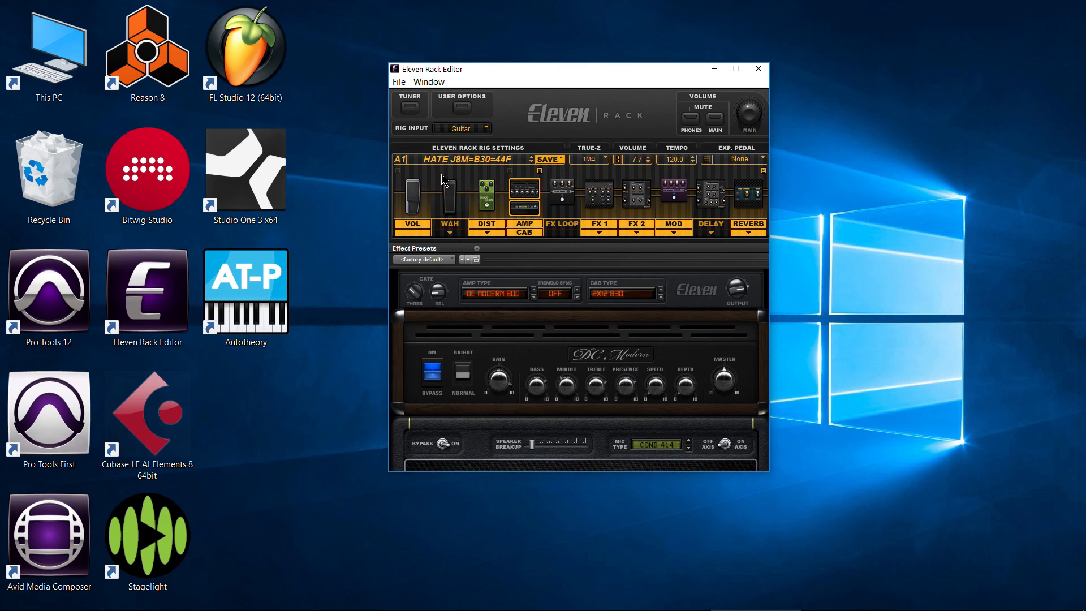
- Look over the rig loading options and the list of user banks A to Z in Eleven Rack Editor
left_click(447, 162)
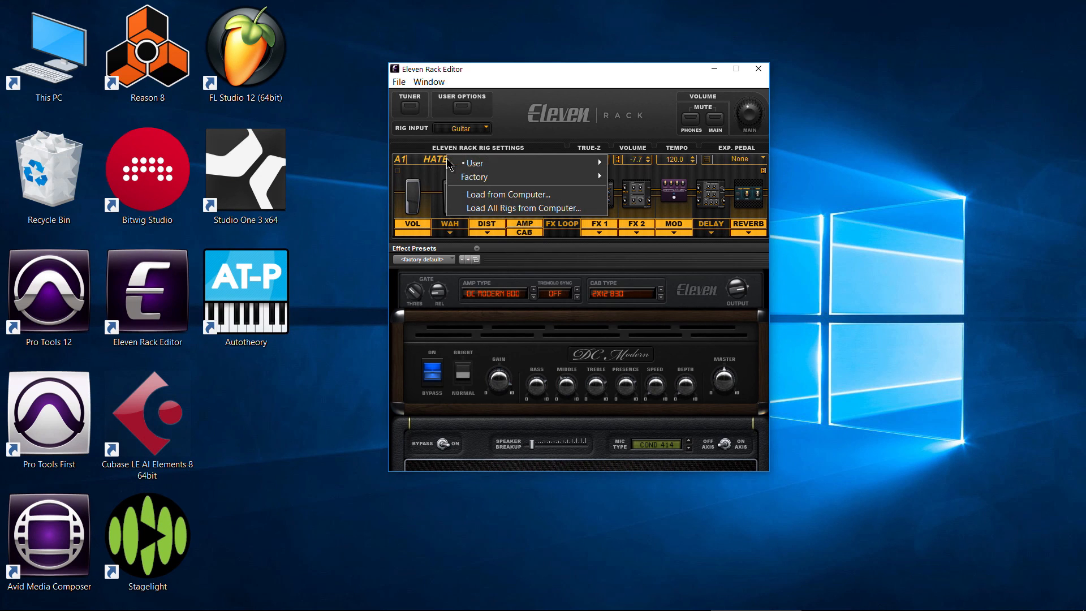
left_click(537, 120)
left_click(480, 159)
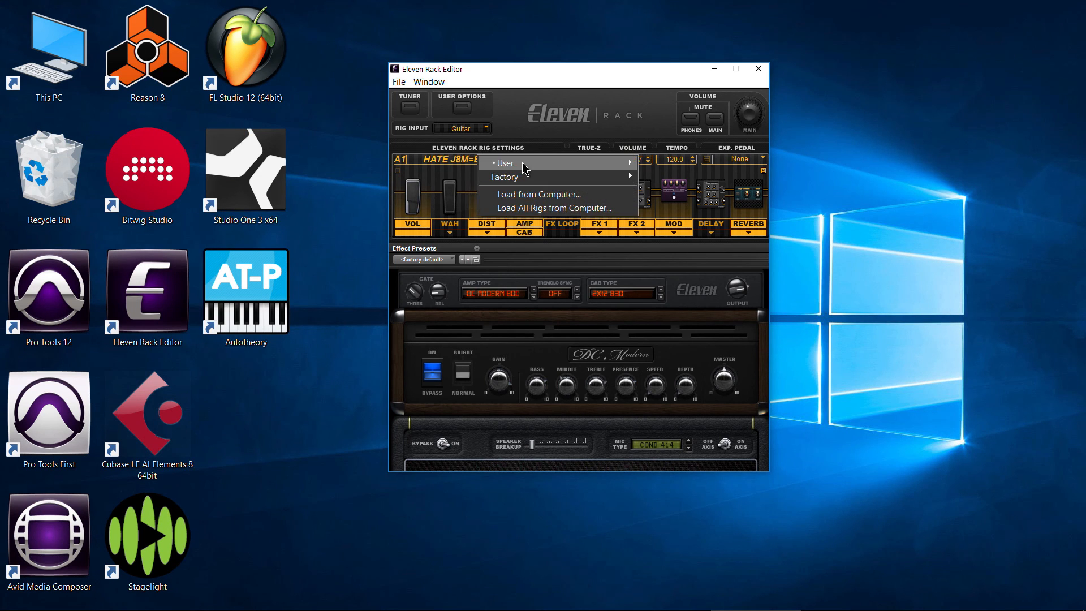
mouse_move(629, 162)
mouse_move(659, 190)
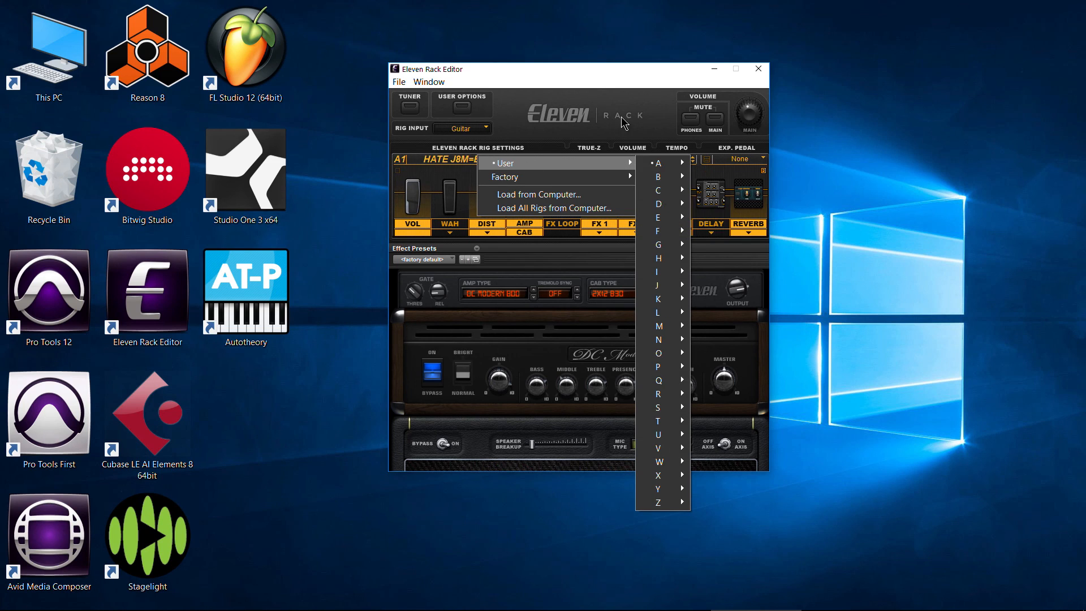
left_click(568, 134)
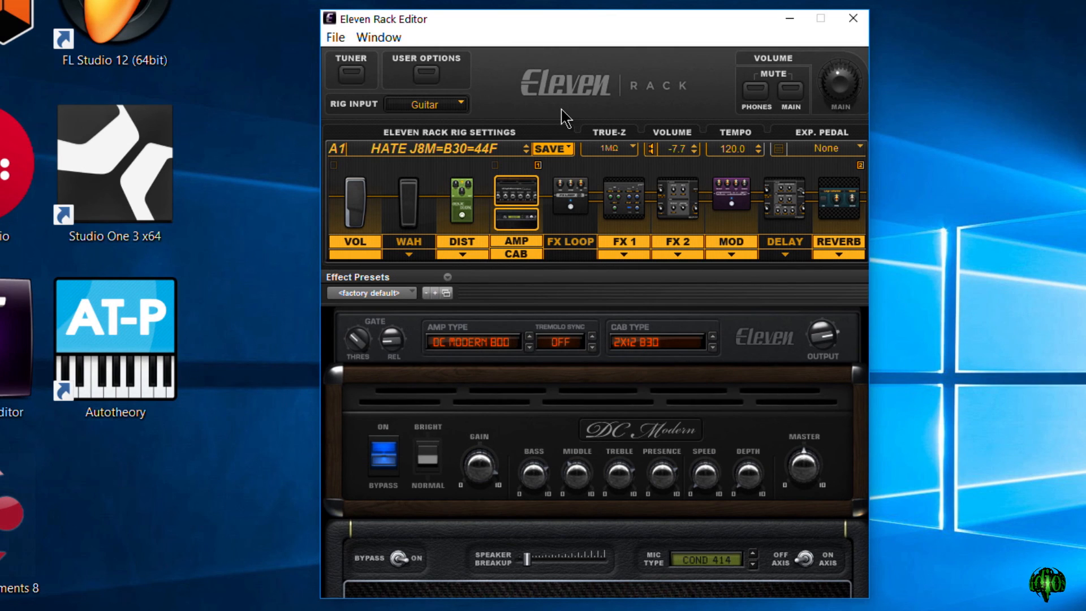
- Review the rig saving options for the HATE J8M=B30=44F rig and look at the user bank list again
left_click(552, 149)
left_click(558, 66)
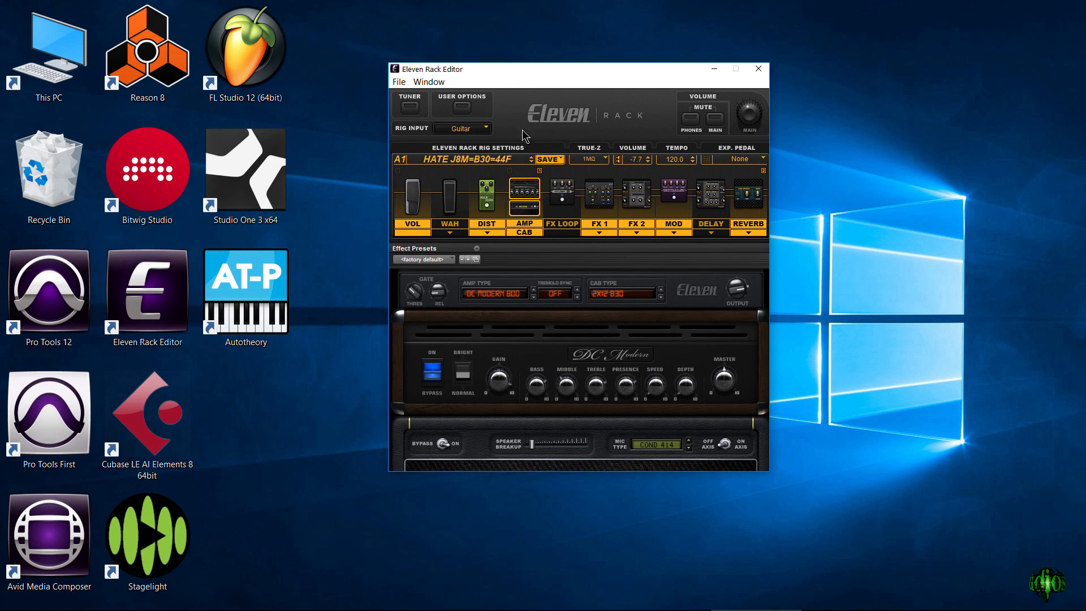
left_click(488, 163)
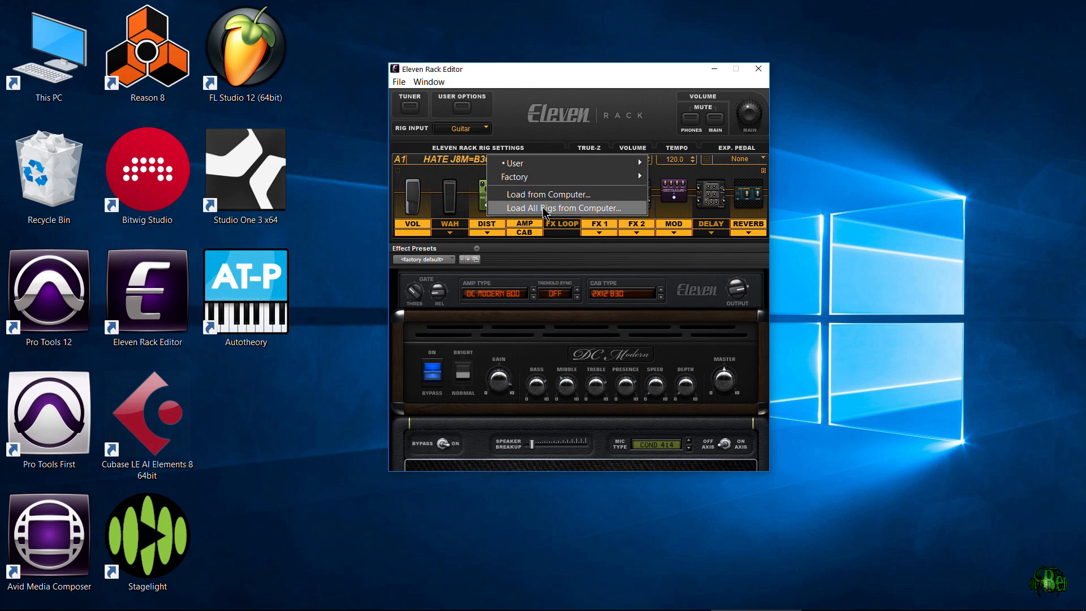
left_click(551, 125)
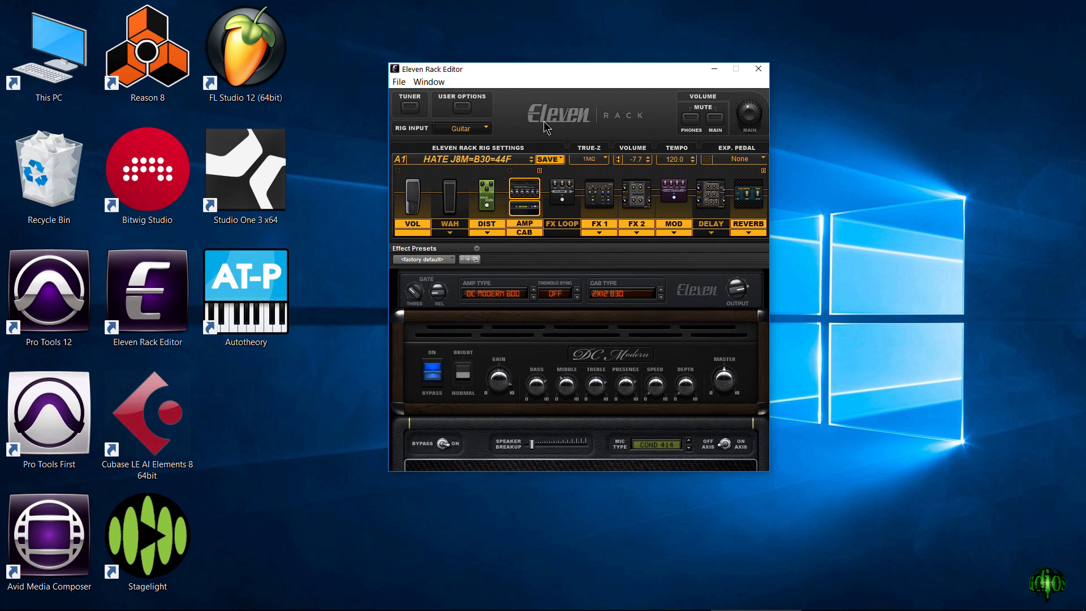
left_click(505, 159)
mouse_move(651, 162)
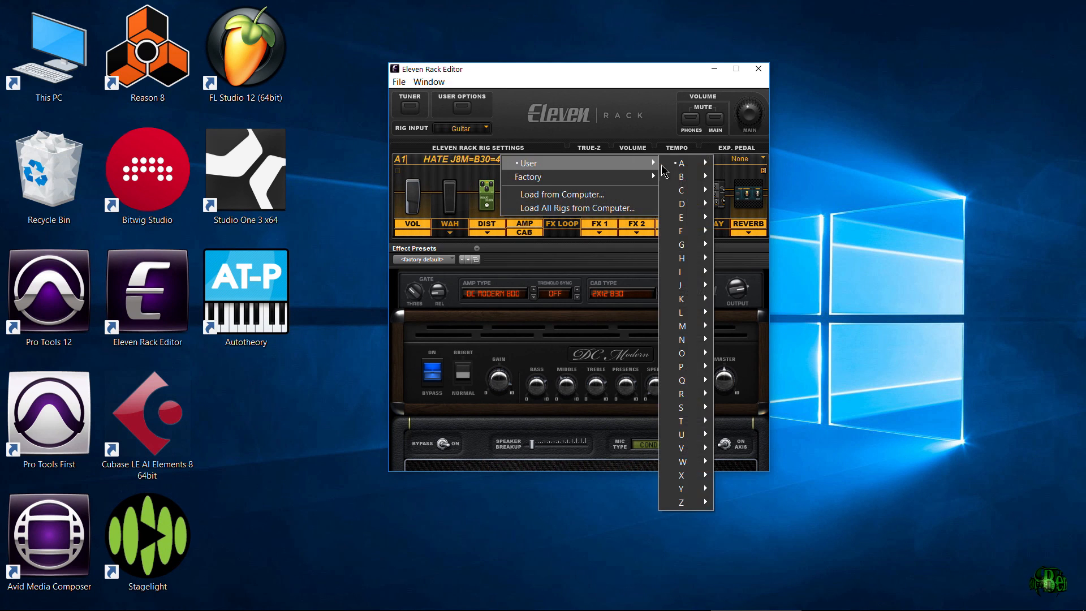
mouse_move(685, 193)
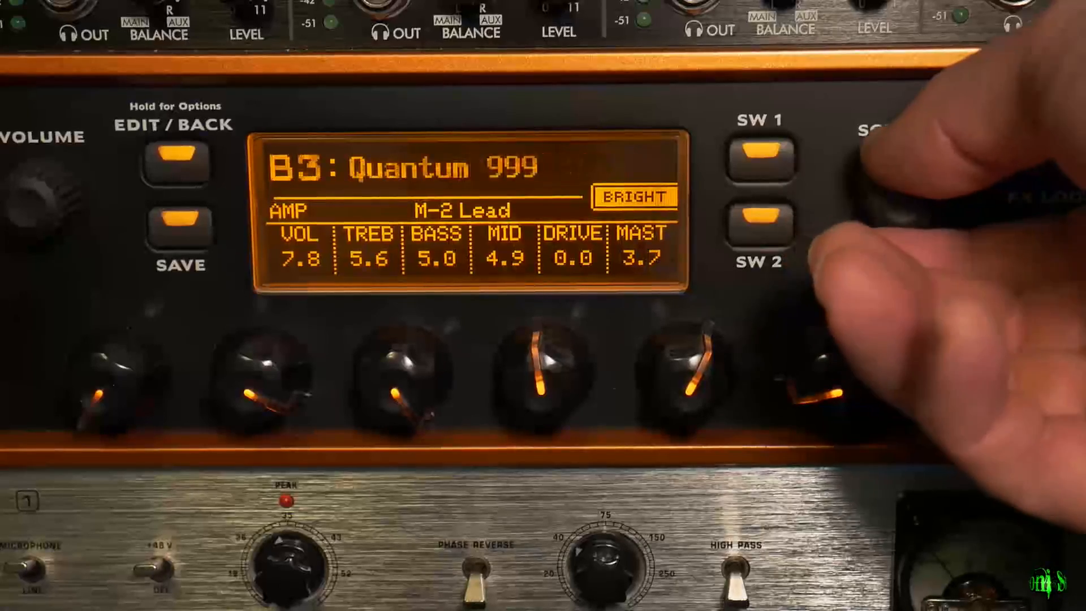